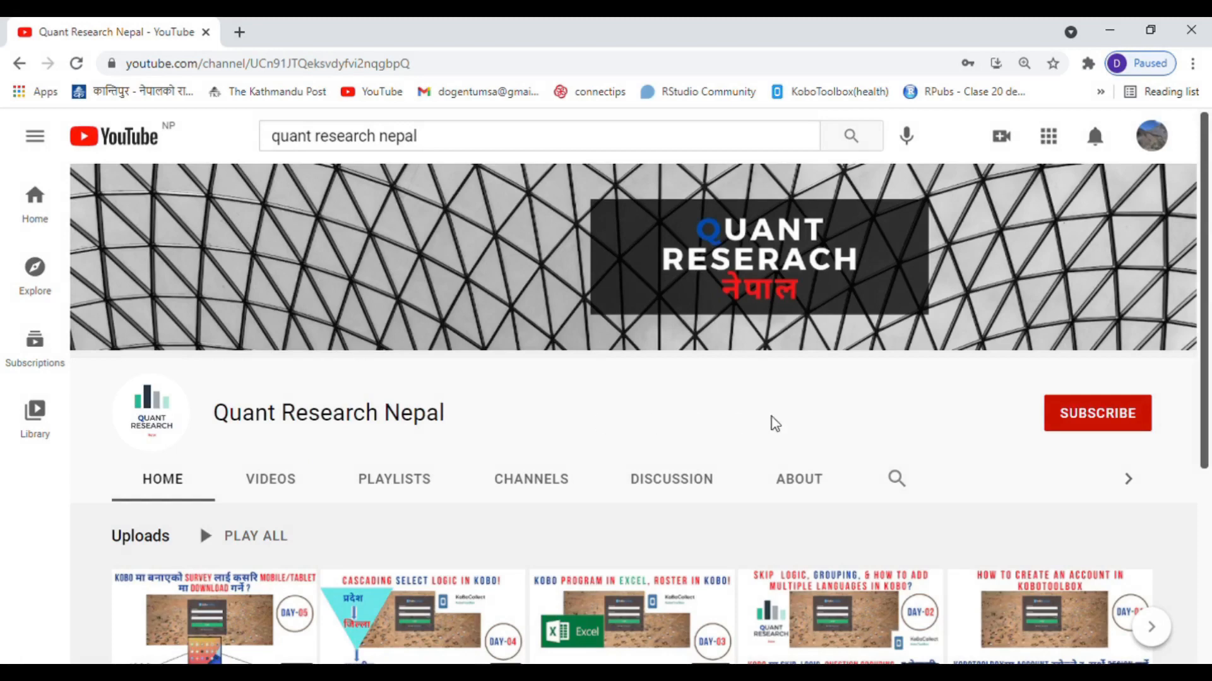
Subscribe to the Quant Research Nepal channel and open its notification options.
{"action": "left_click", "coordinate": [1101, 429]}
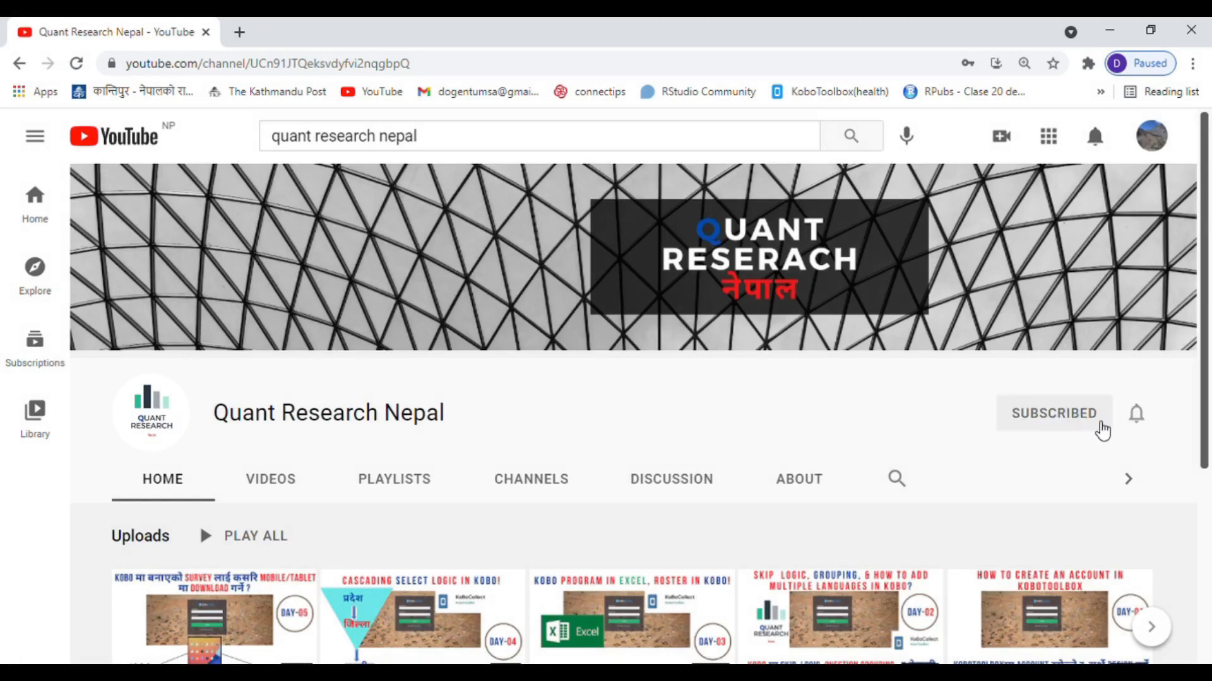
{"action": "left_click", "coordinate": [1145, 424]}
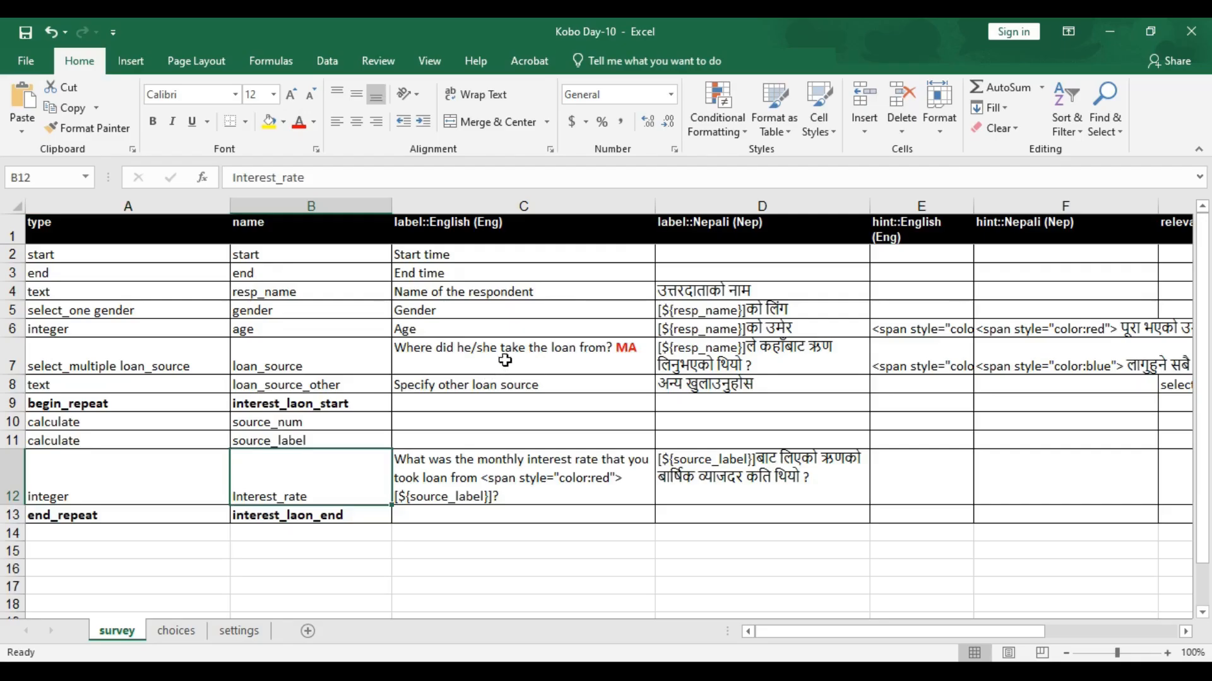
Switch to the Kobo Day-10 workbook in Excel and look over its survey, choices and settings sheets.
{"action": "left_click", "coordinate": [505, 361]}
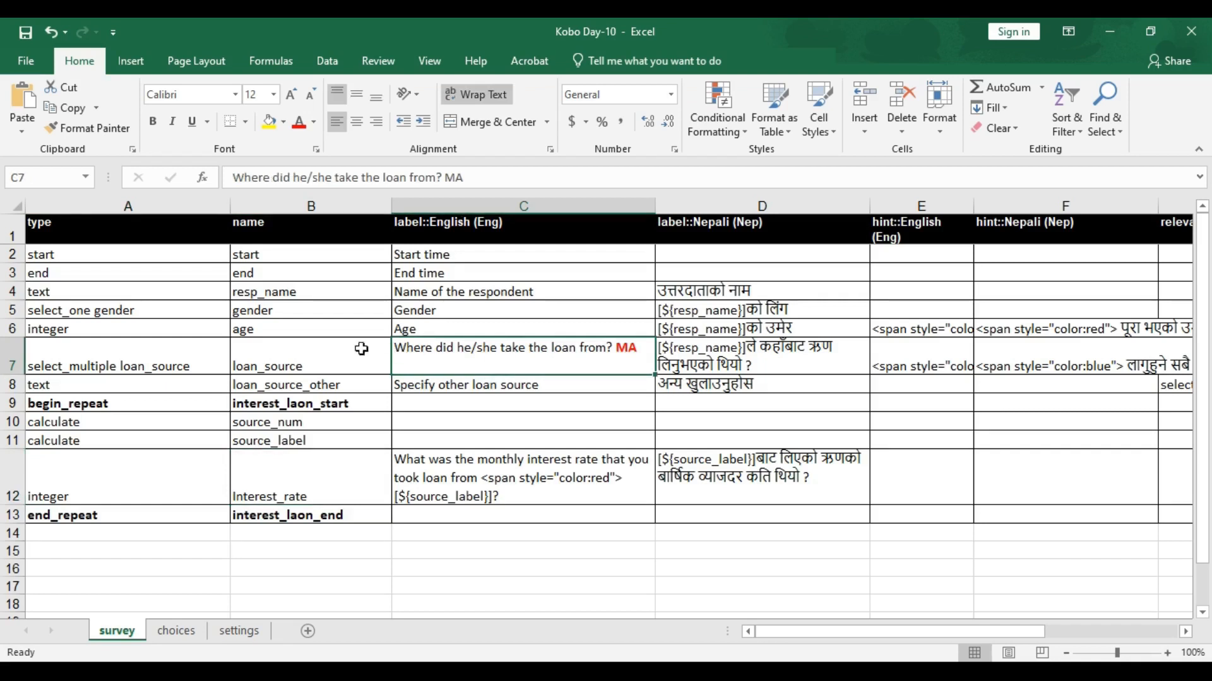
{"action": "left_click", "coordinate": [182, 634]}
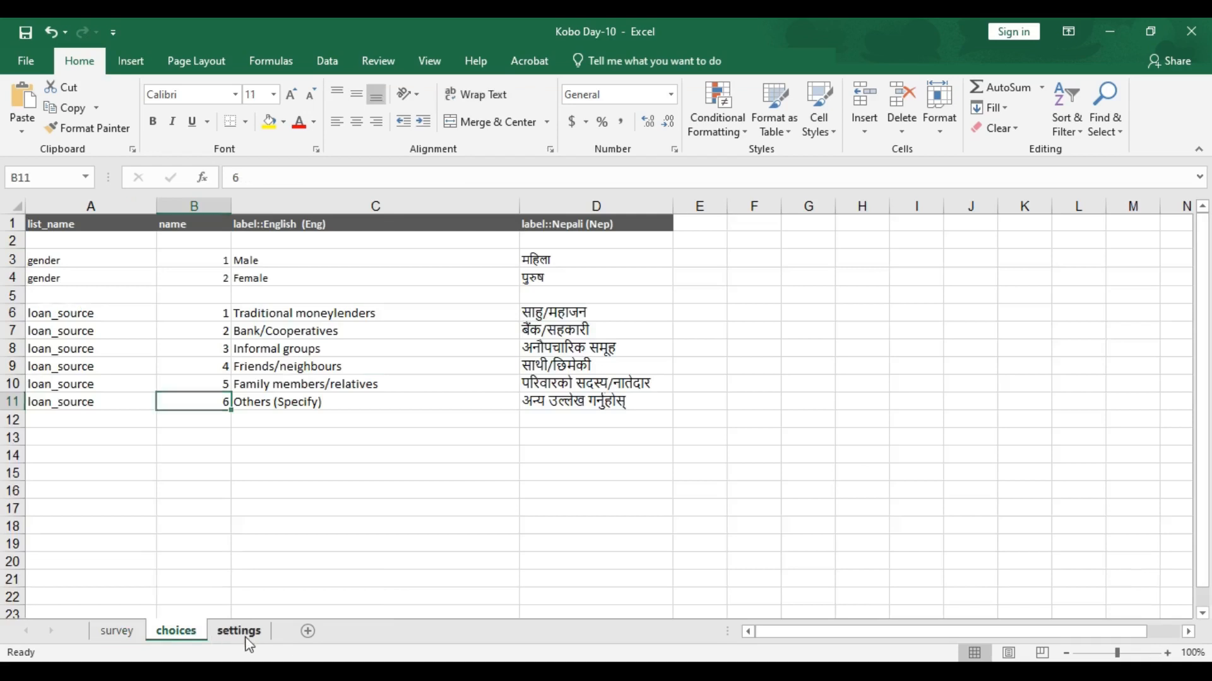
{"action": "left_click", "coordinate": [237, 633]}
{"action": "left_click", "coordinate": [178, 633]}
{"action": "left_click", "coordinate": [135, 636]}
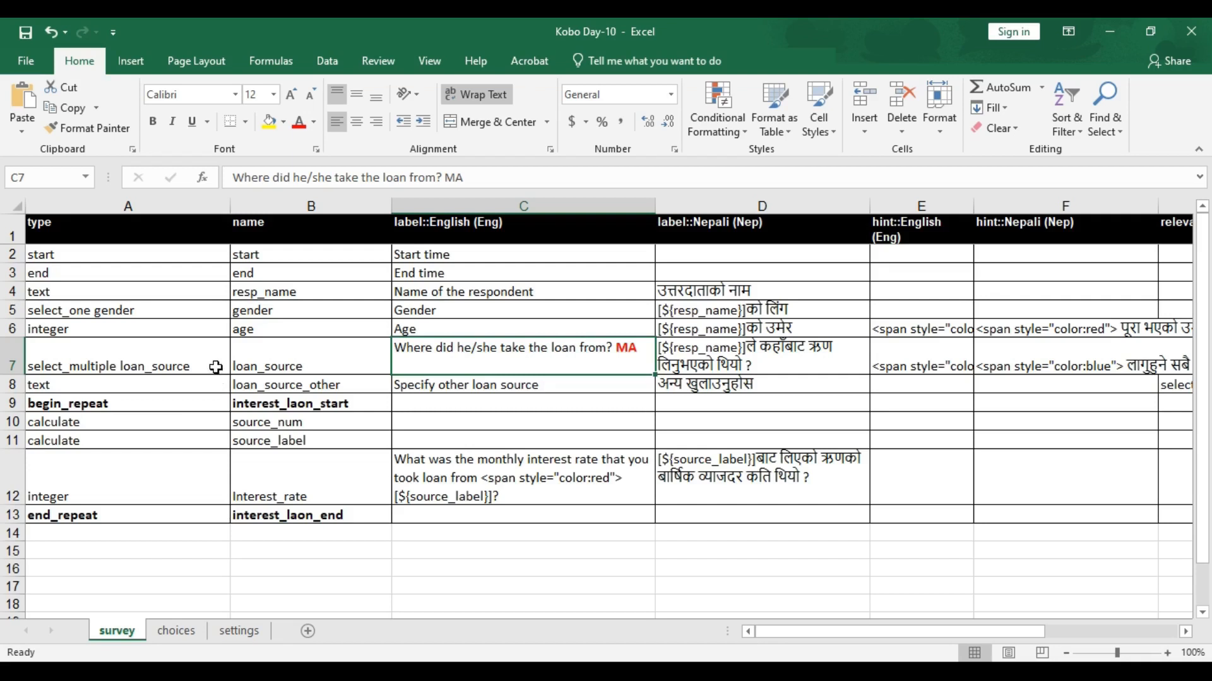
Examine the survey sheet's column headers from type through hint::Nepali (Nep).
{"action": "left_click", "coordinate": [267, 352]}
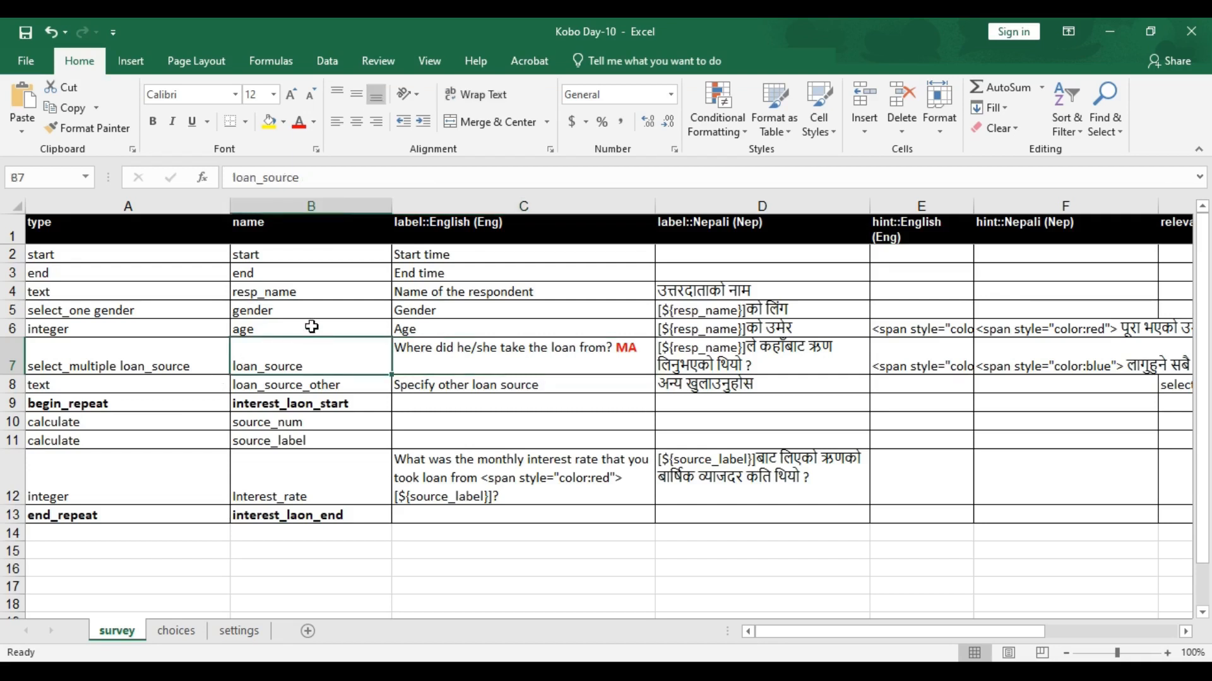
{"action": "left_click", "coordinate": [312, 326]}
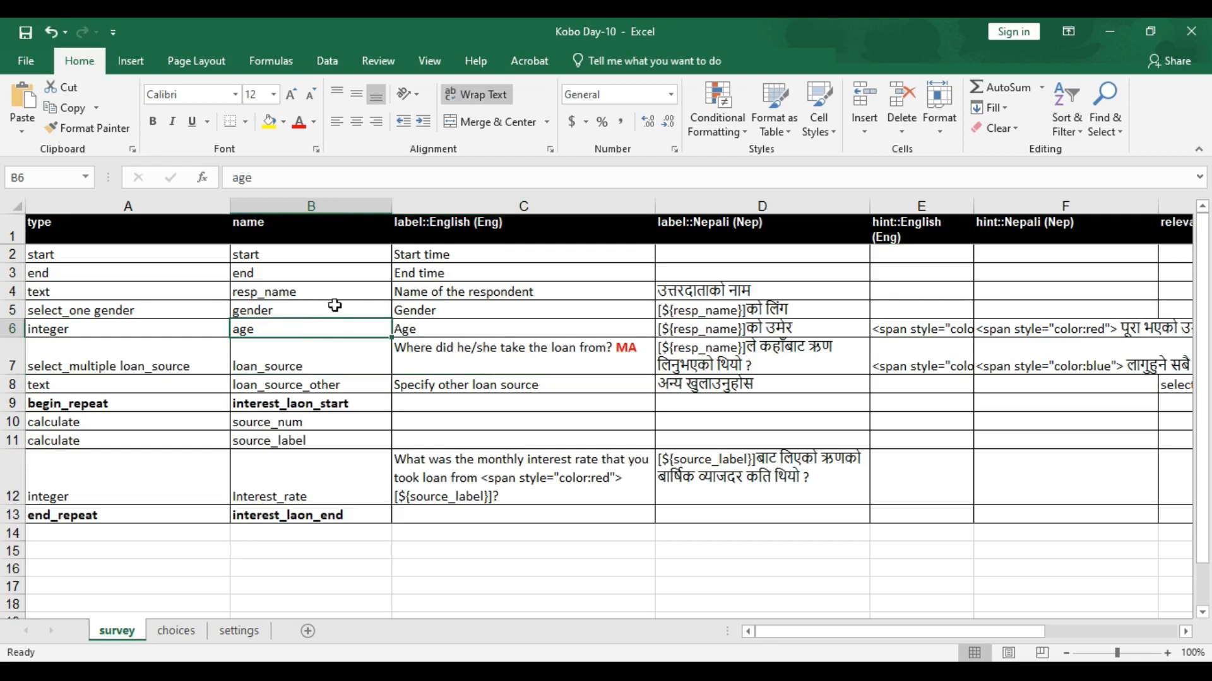
{"action": "left_click_drag", "start_coordinate": [180, 227], "coordinate": [752, 230]}
{"action": "left_click", "coordinate": [752, 230]}
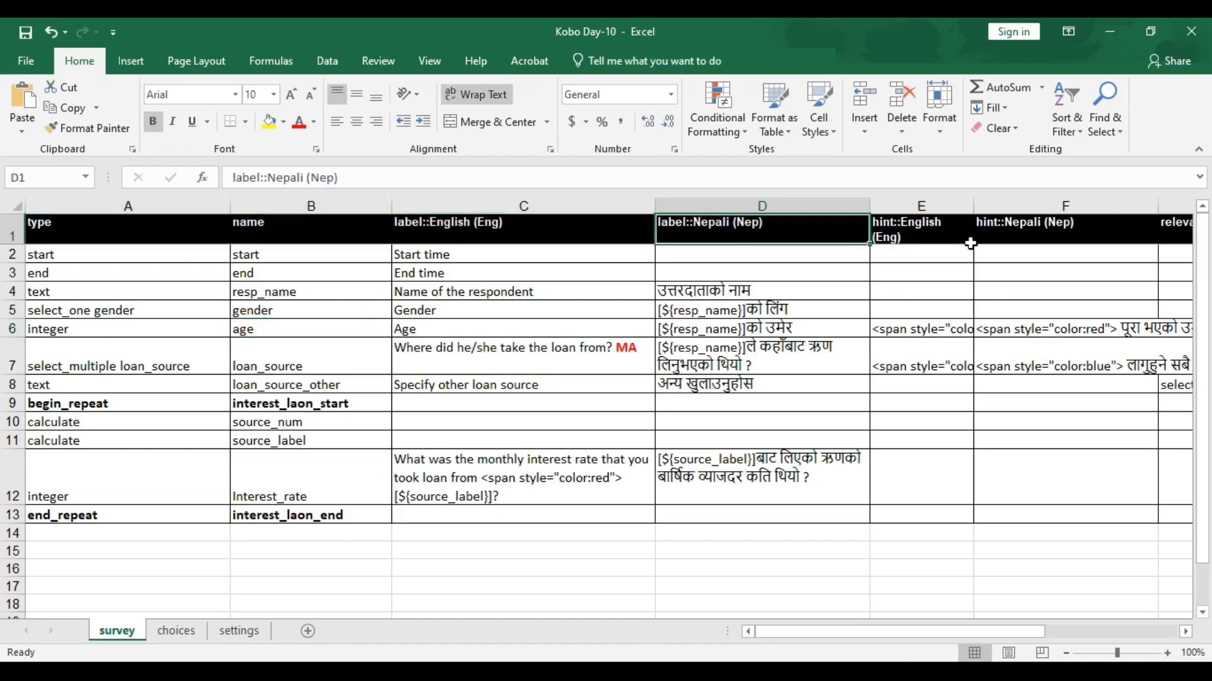
{"action": "left_click", "coordinate": [944, 223]}
{"action": "left_click", "coordinate": [1059, 234]}
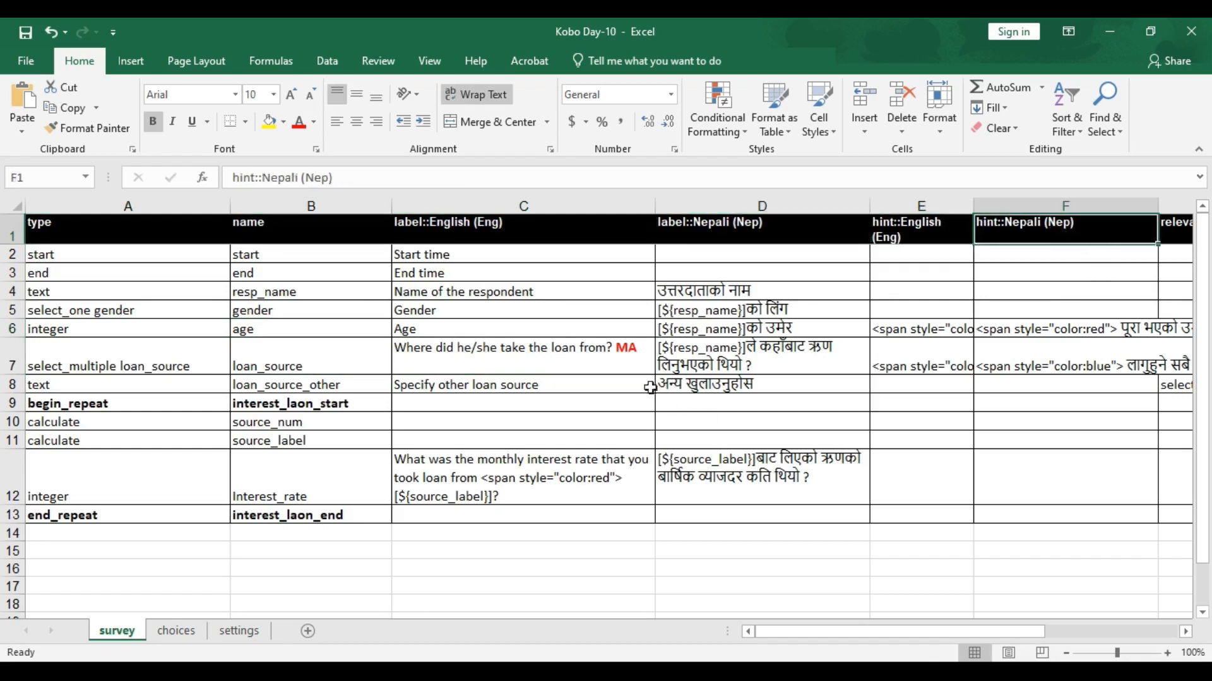
Examine the type, name and label entries of the start, end and resp_name rows in the survey sheet.
{"action": "left_click", "coordinate": [341, 291]}
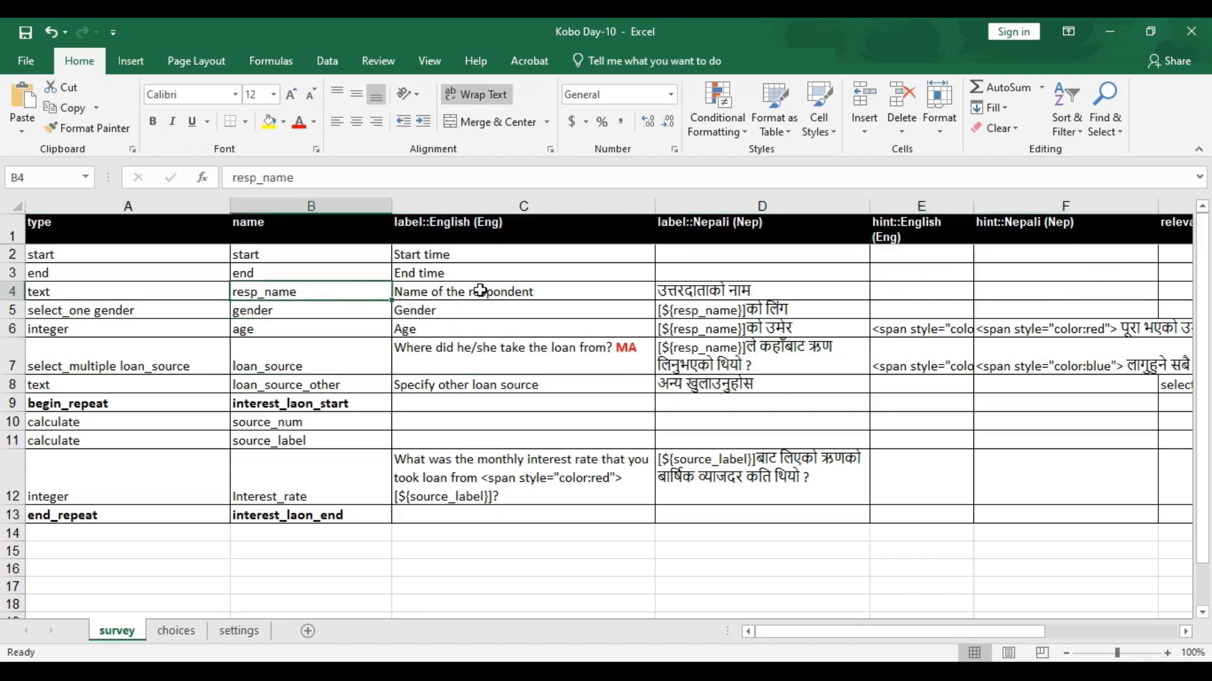
{"action": "left_click", "coordinate": [113, 294]}
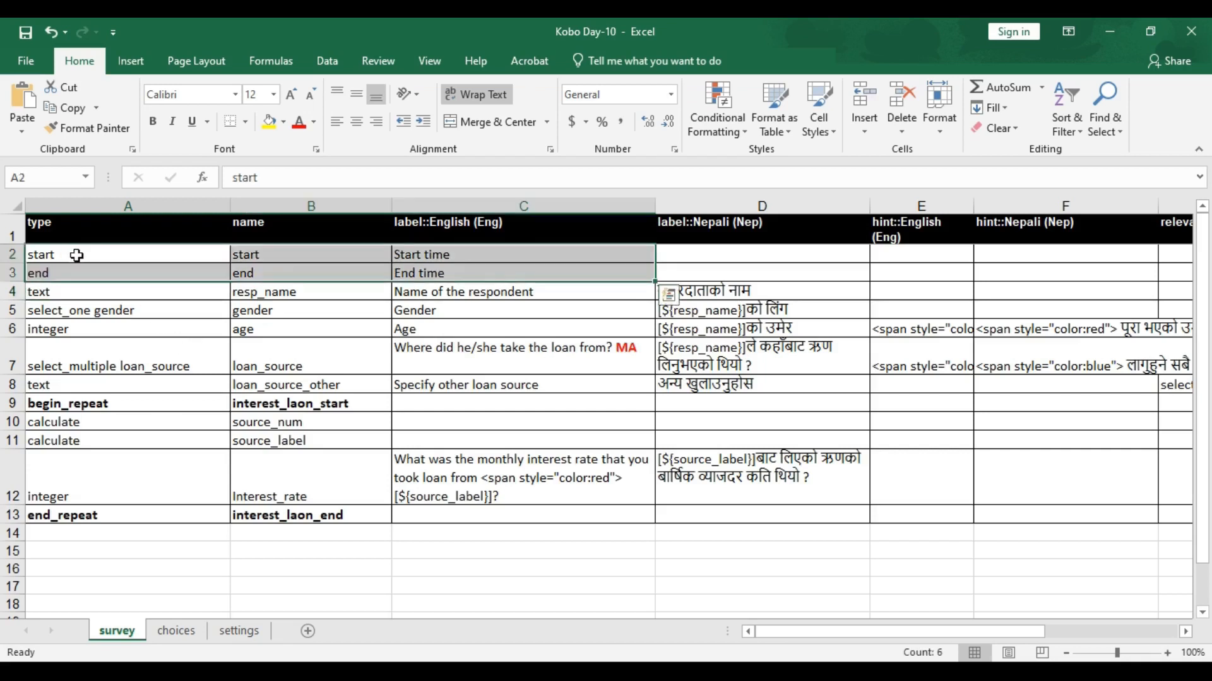
{"action": "left_click", "coordinate": [76, 255]}
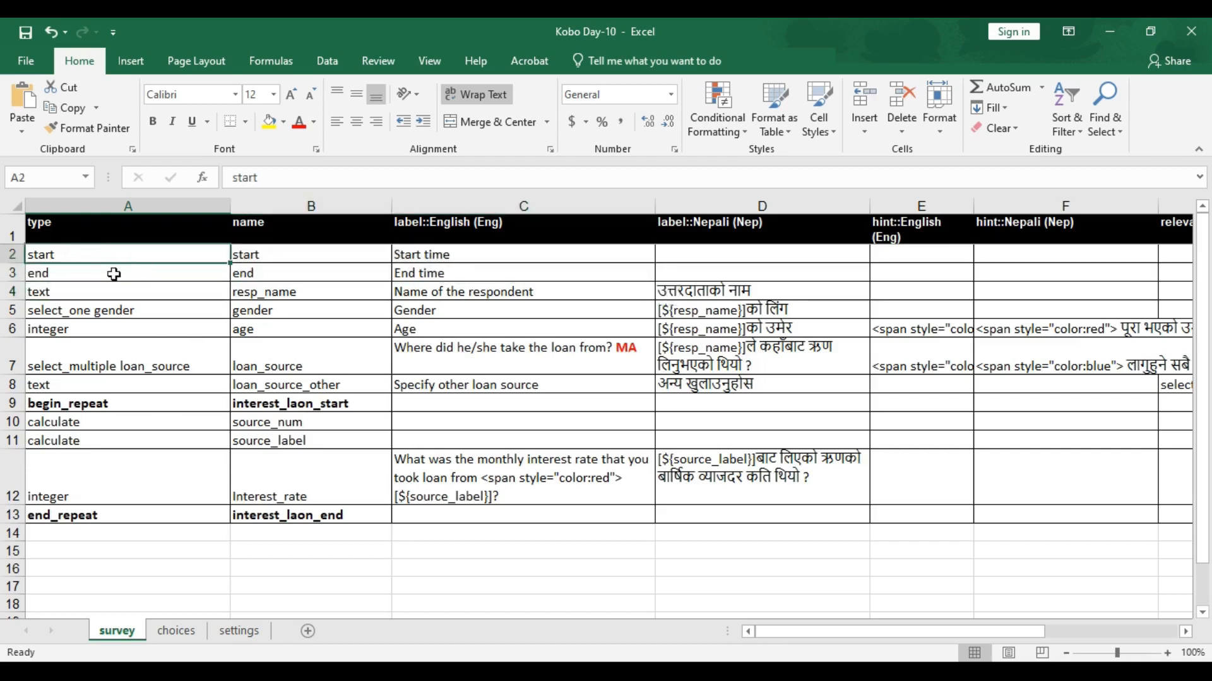
{"action": "left_click", "coordinate": [455, 259]}
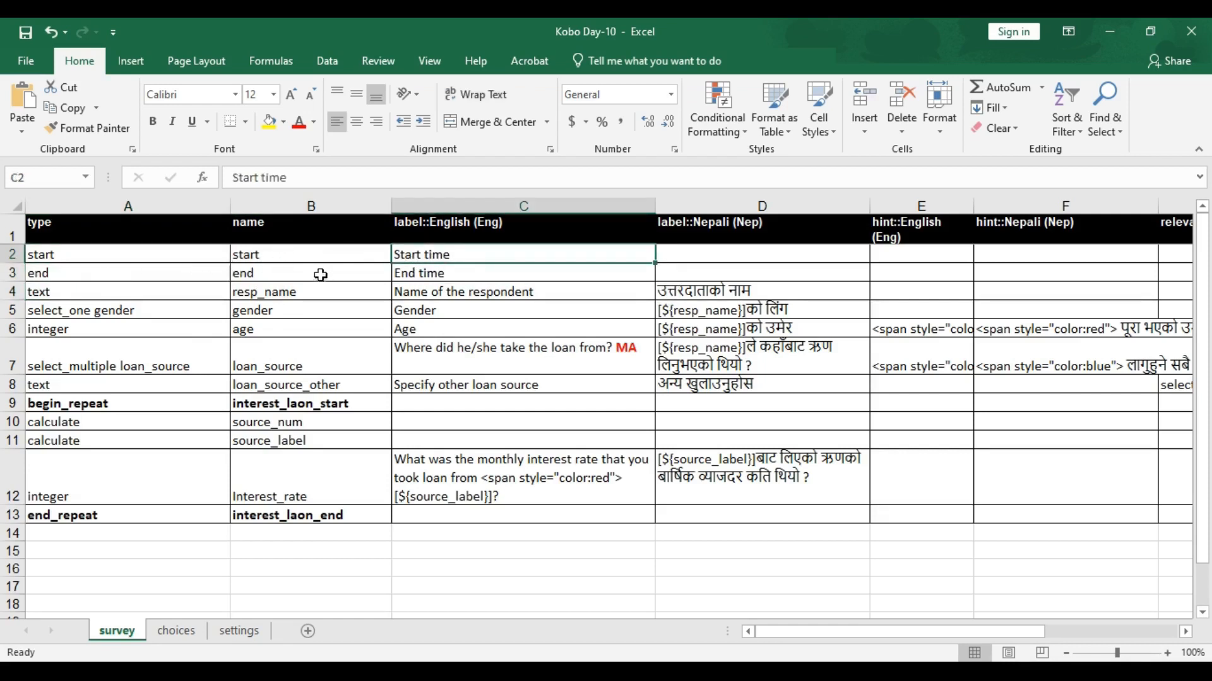
{"action": "left_click", "coordinate": [79, 275]}
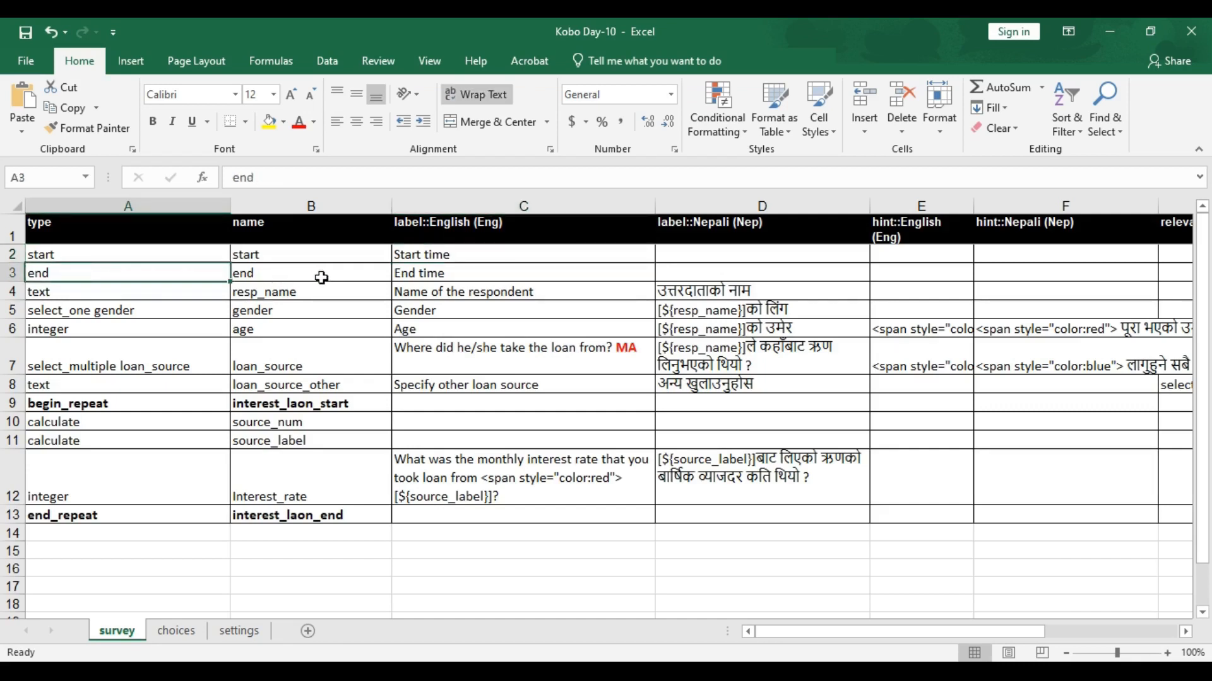
{"action": "left_click", "coordinate": [156, 299]}
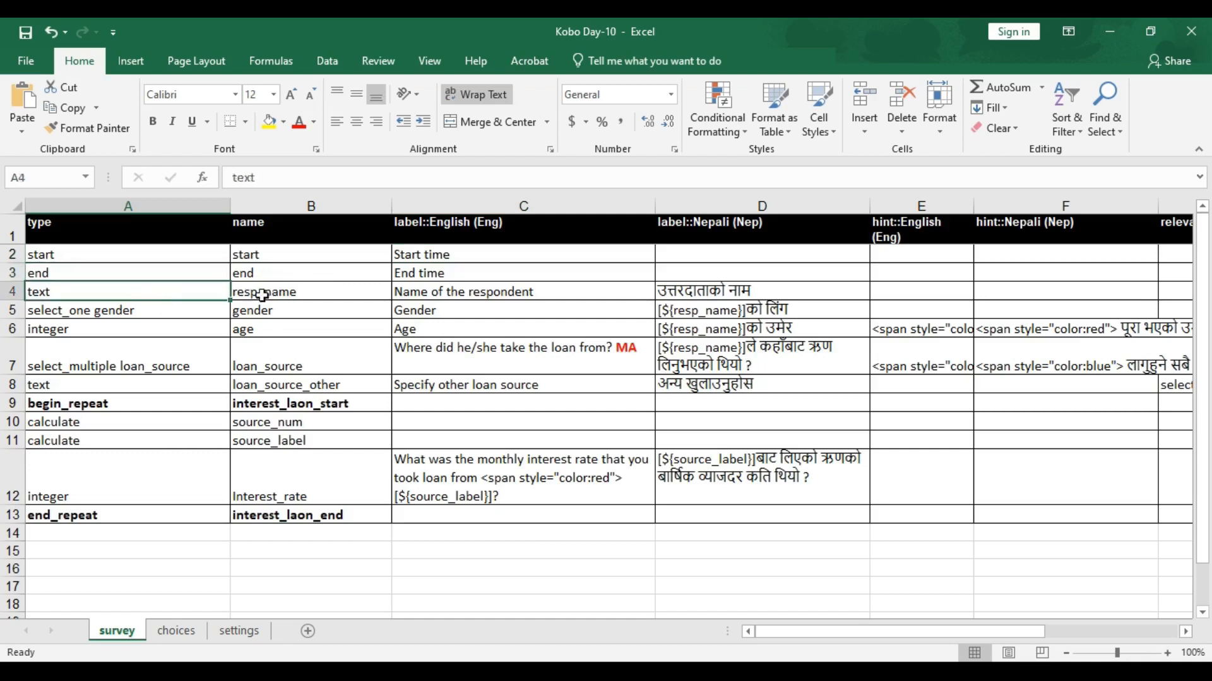
{"action": "left_click", "coordinate": [286, 294]}
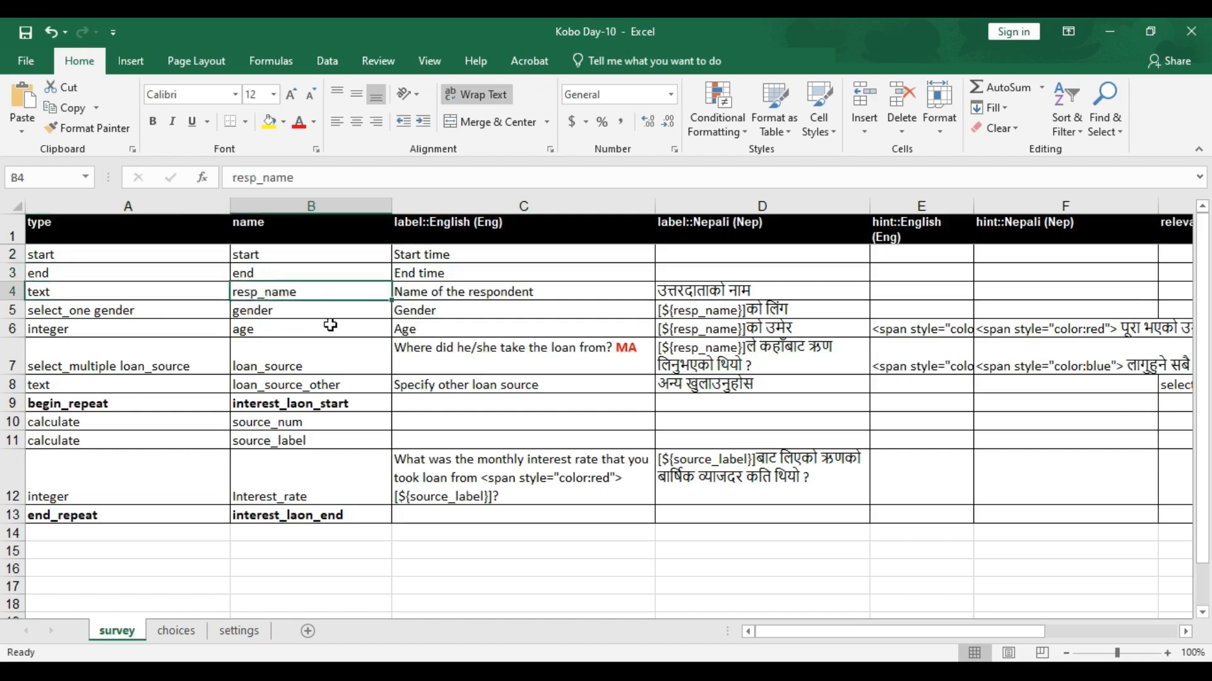
{"action": "left_click", "coordinate": [430, 292]}
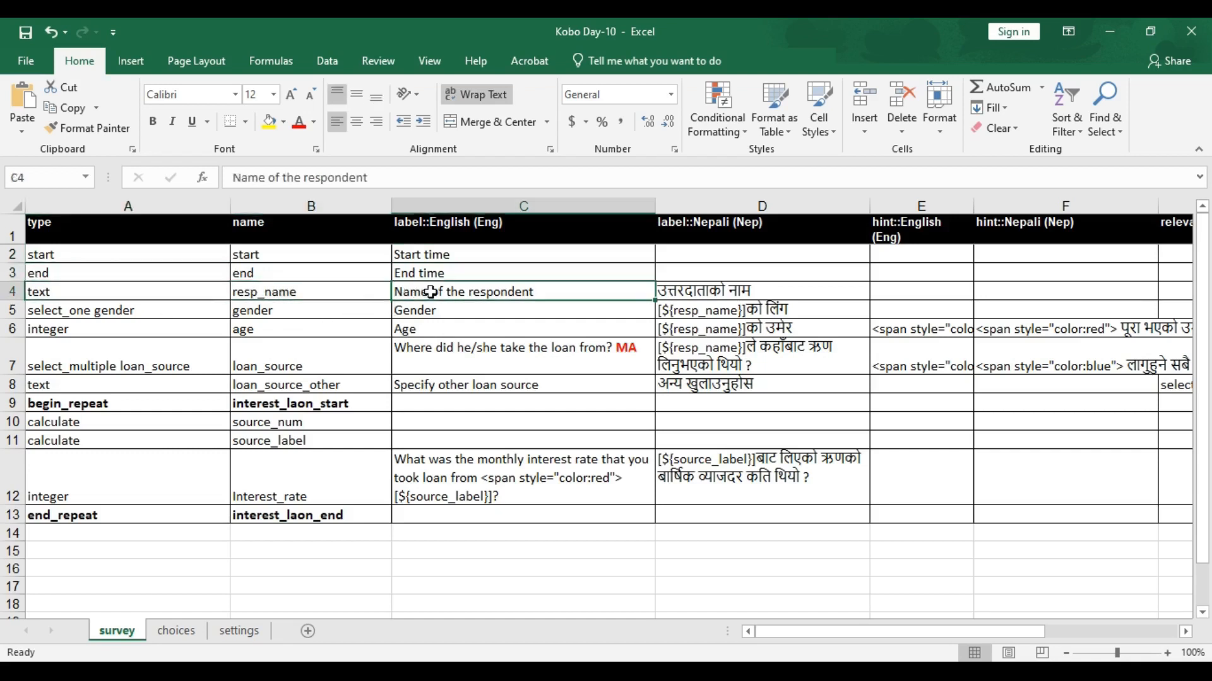
{"action": "left_click", "coordinate": [721, 292]}
{"action": "left_click", "coordinate": [89, 293]}
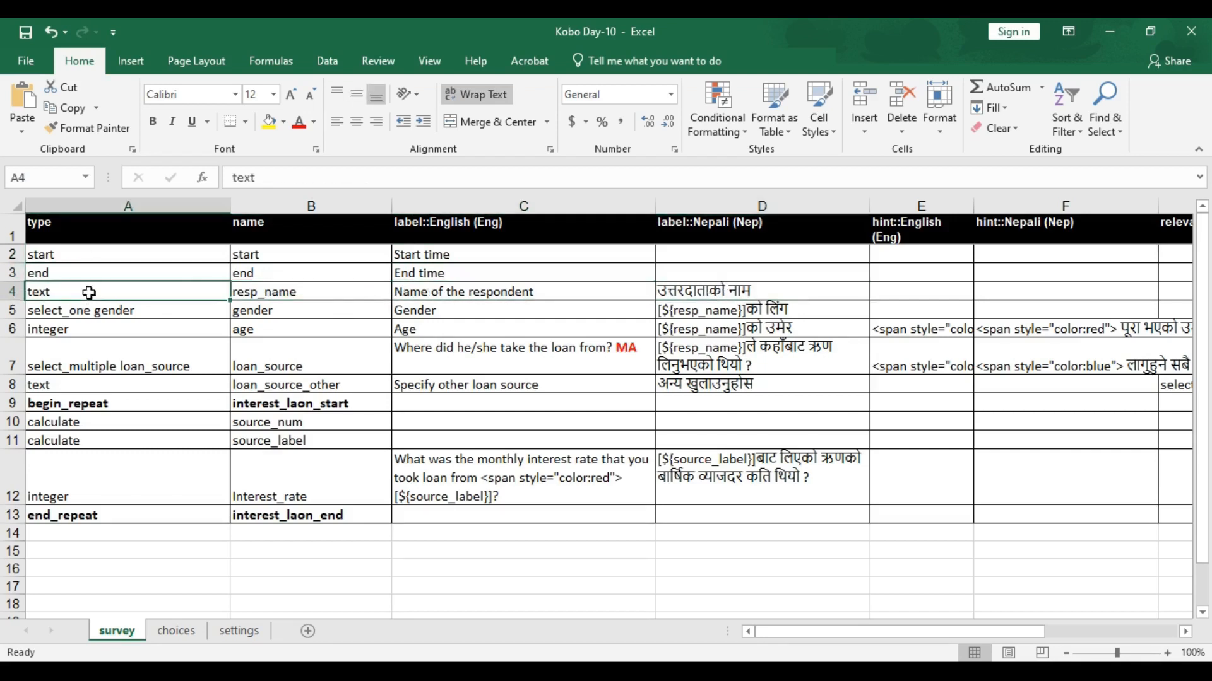
Examine the select_one gender question and its matching gender options in the choices sheet, then return to the survey sheet.
{"action": "left_click", "coordinate": [111, 314]}
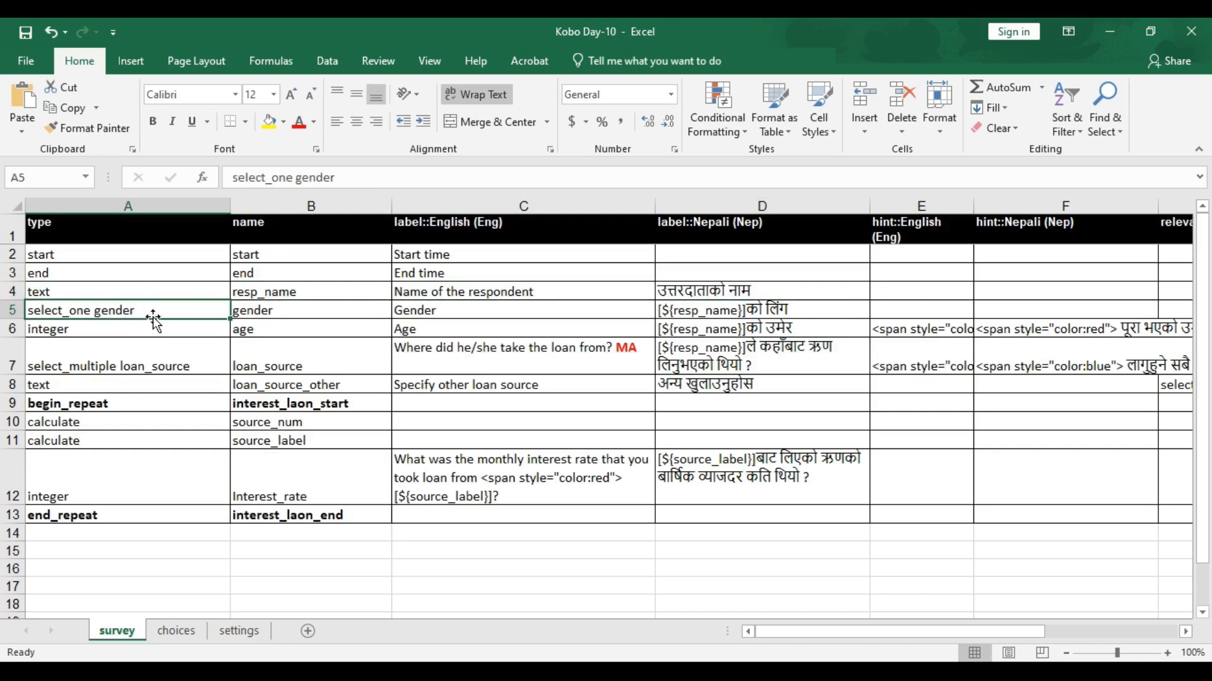
{"action": "left_click", "coordinate": [189, 624]}
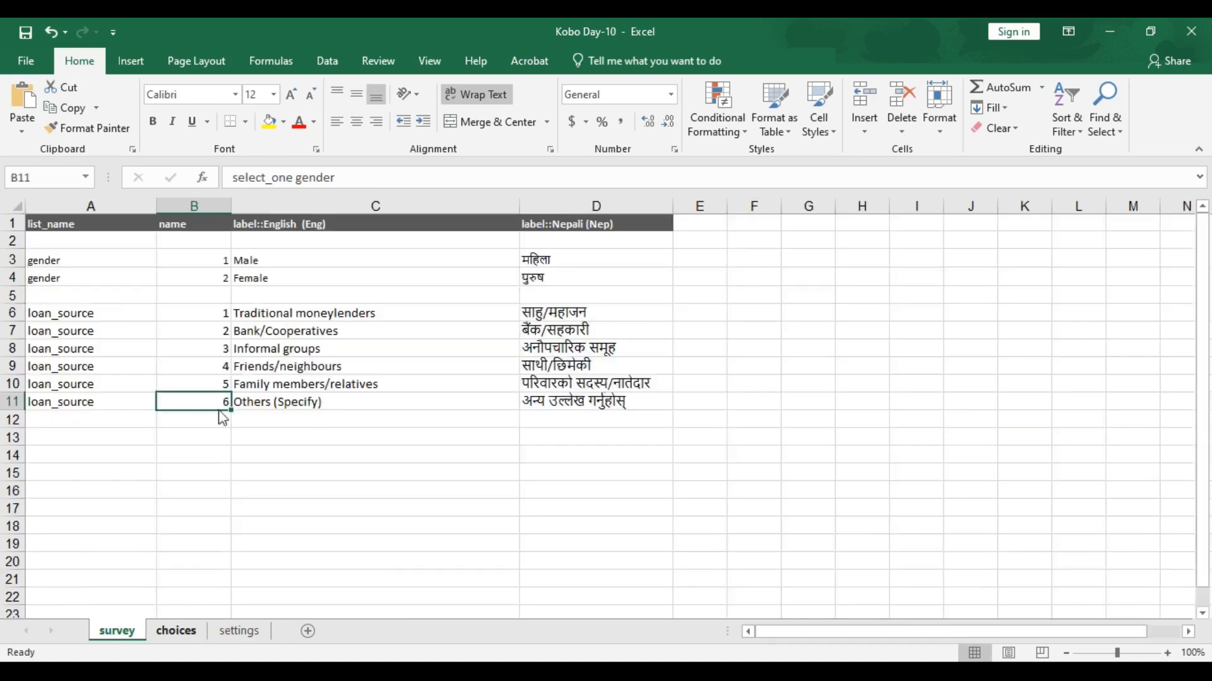
{"action": "left_click", "coordinate": [72, 261]}
{"action": "left_click_drag", "start_coordinate": [270, 262], "coordinate": [570, 278]}
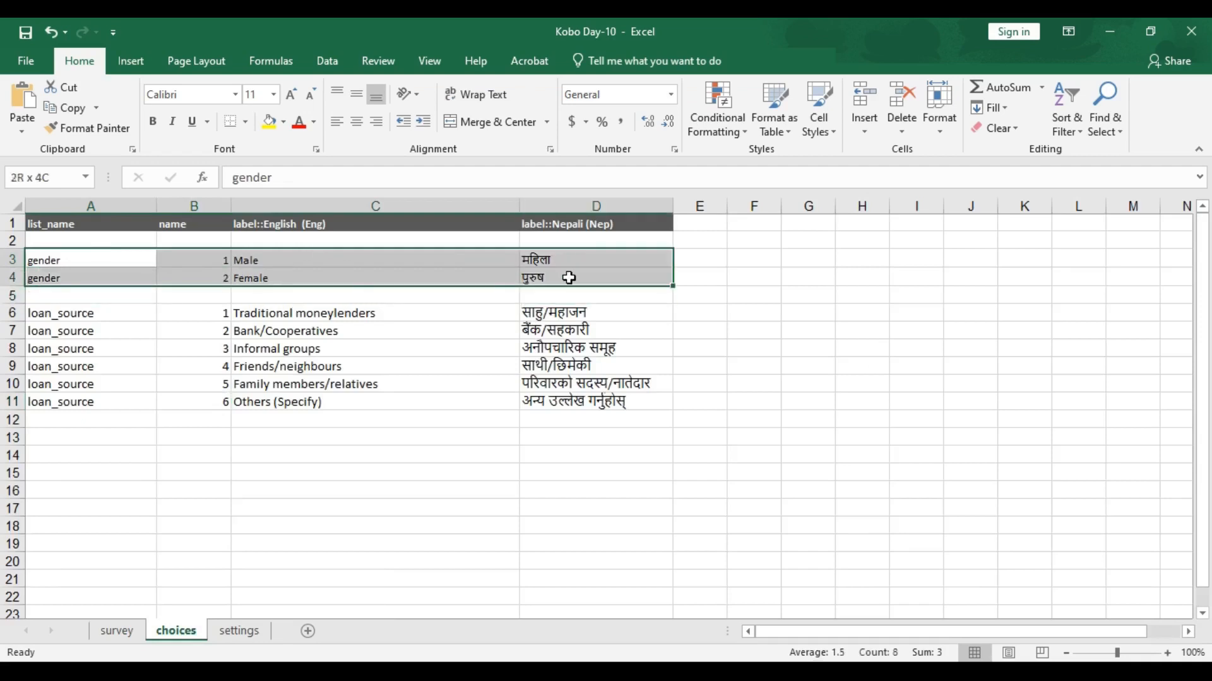
{"action": "left_click", "coordinate": [123, 633]}
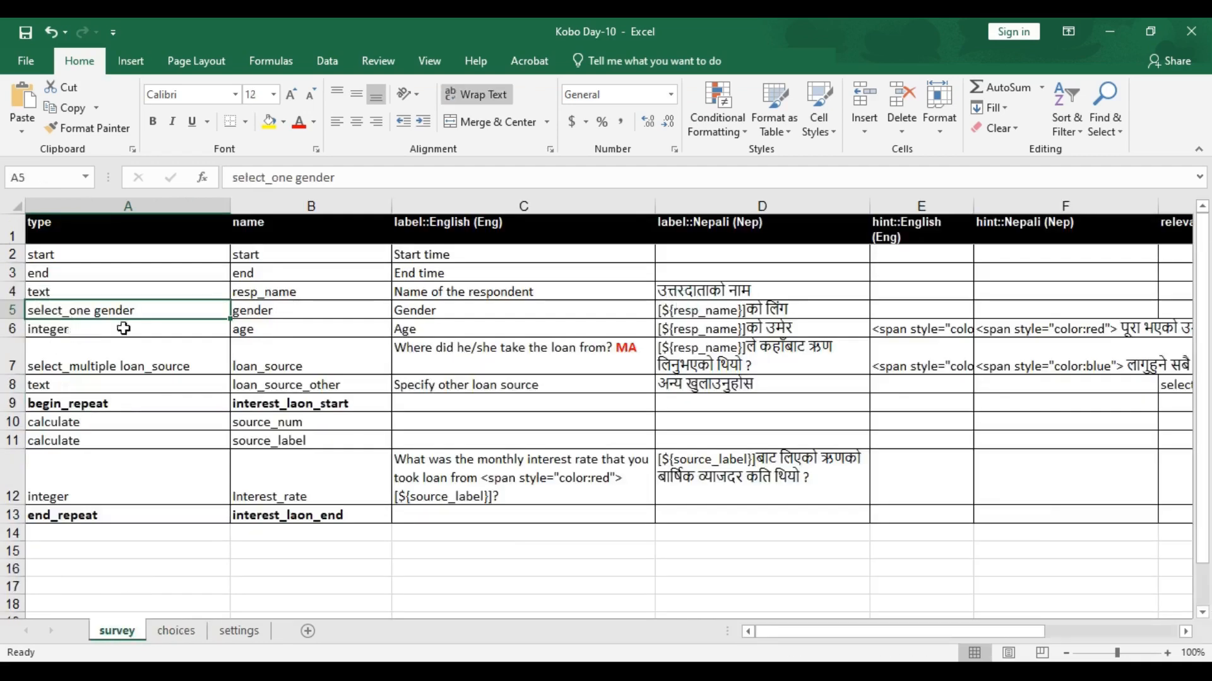
Examine the age question's row in the survey sheet from its name across to the calculation column.
{"action": "left_click", "coordinate": [270, 328]}
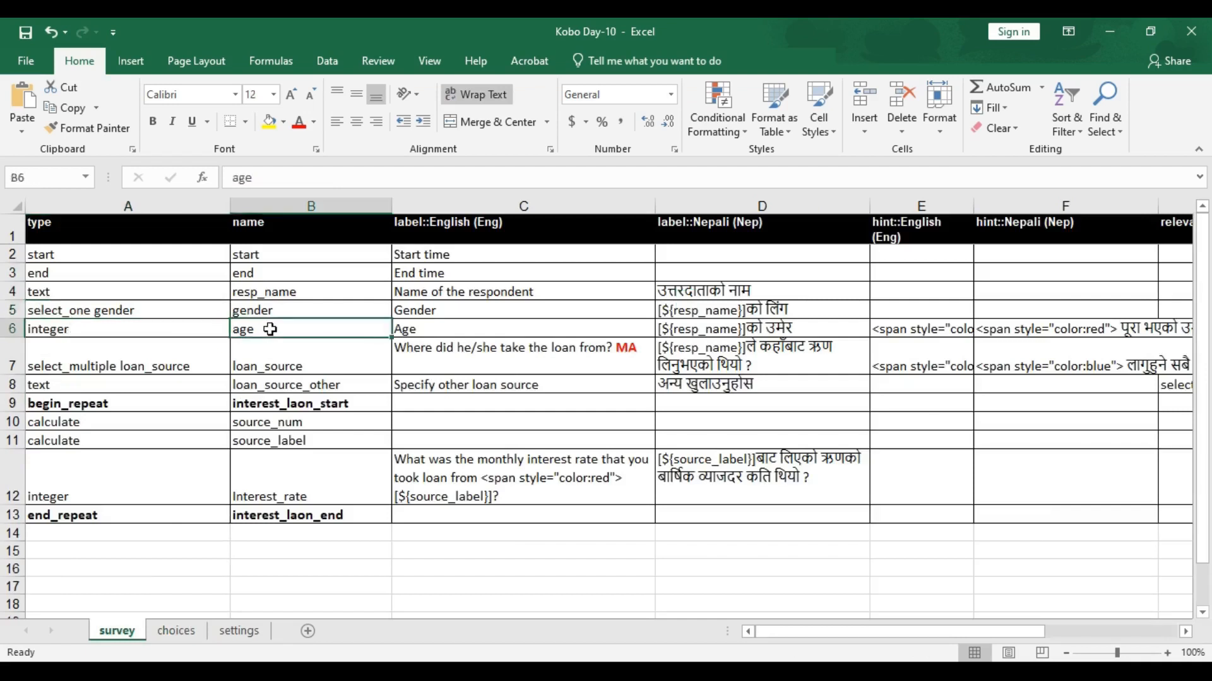
{"action": "left_click", "coordinate": [498, 329]}
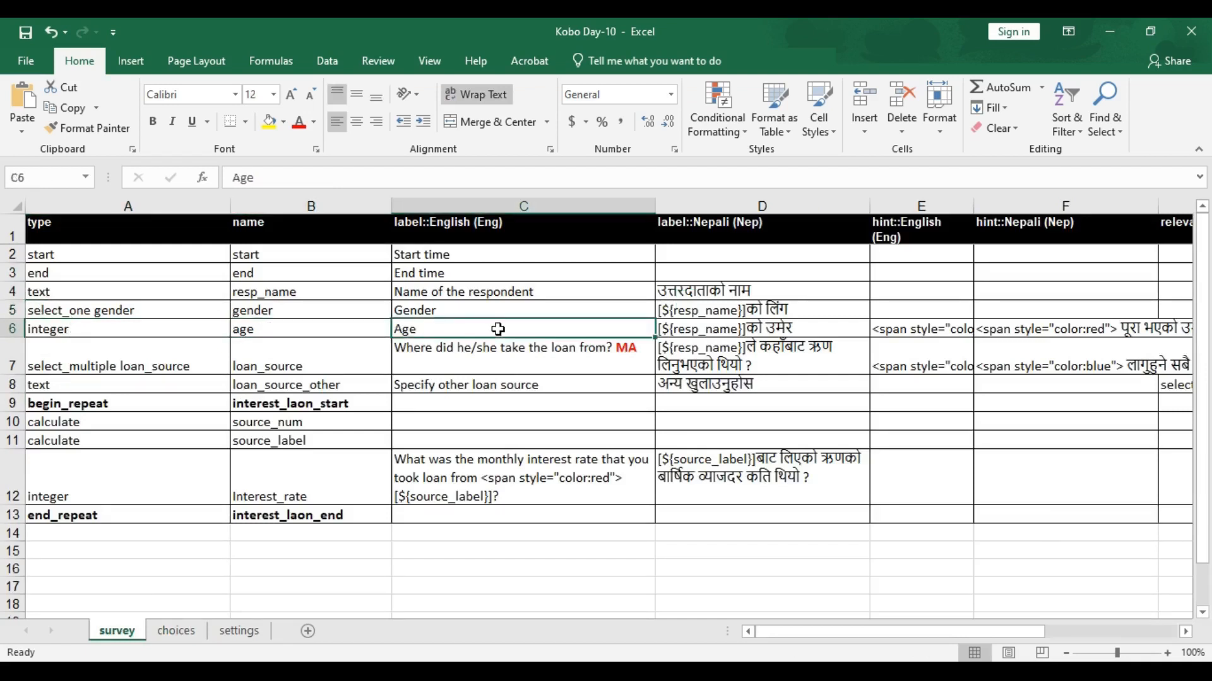
{"action": "key", "text": "Right"}
{"action": "key", "text": "Right"}
{"action": "key", "text": "Right"}
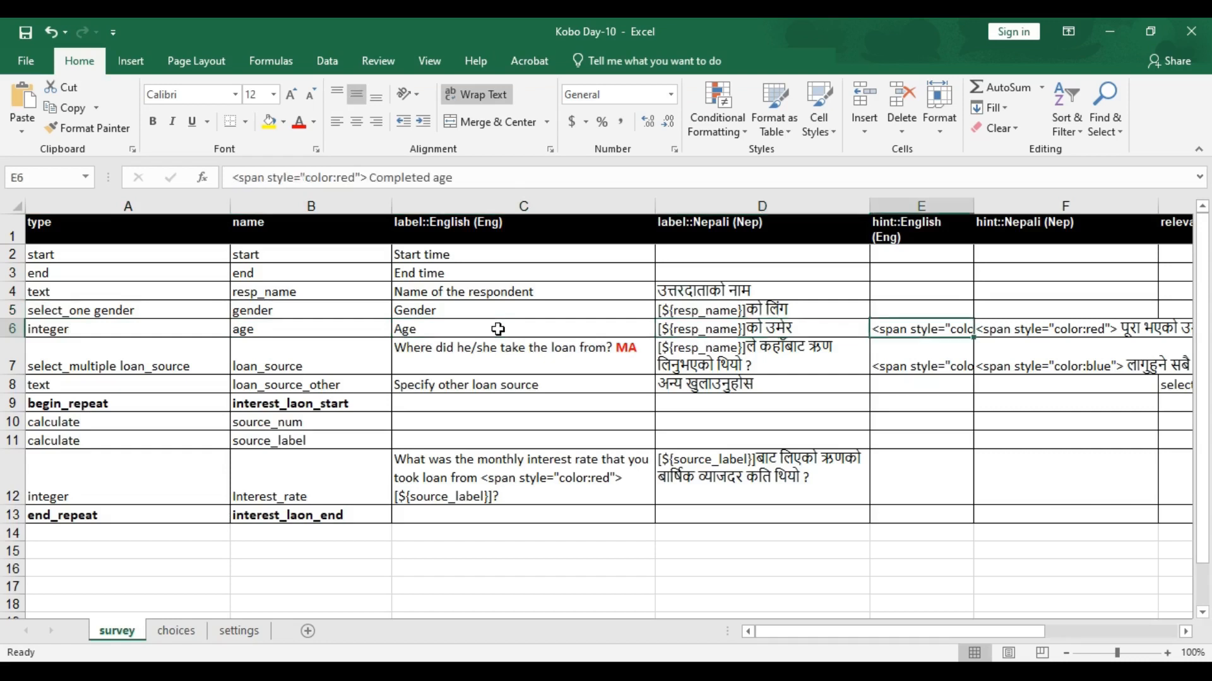
{"action": "key", "text": "Right"}
{"action": "key", "text": "Right"}
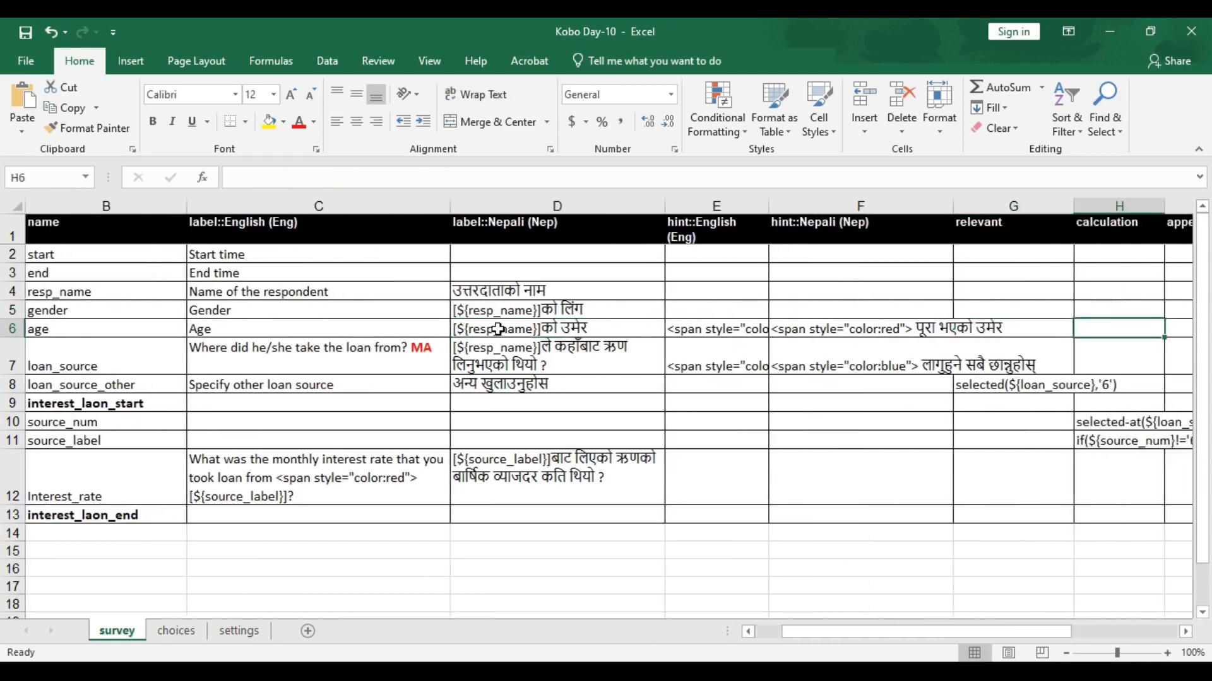
Examine the English and Nepali hint columns and the red span style markup before "Completed age" in the age question's English hint.
{"action": "left_click", "coordinate": [708, 221]}
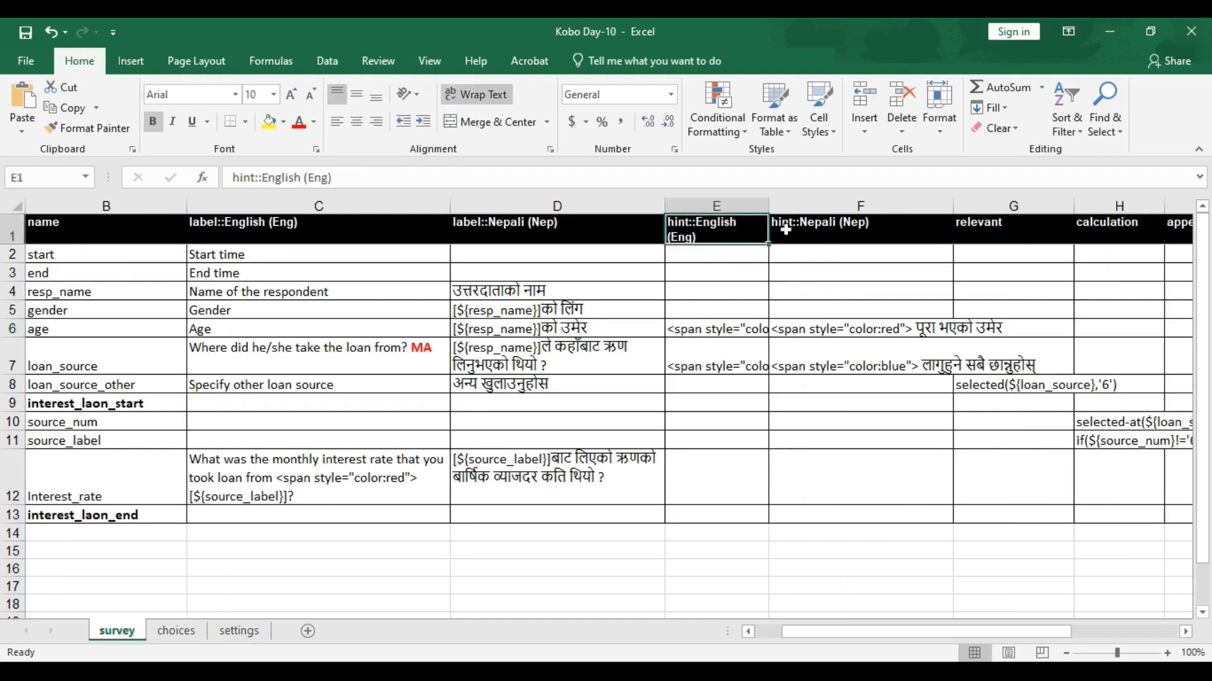
{"action": "left_click", "coordinate": [785, 230]}
{"action": "left_click", "coordinate": [726, 228]}
{"action": "left_click", "coordinate": [720, 328]}
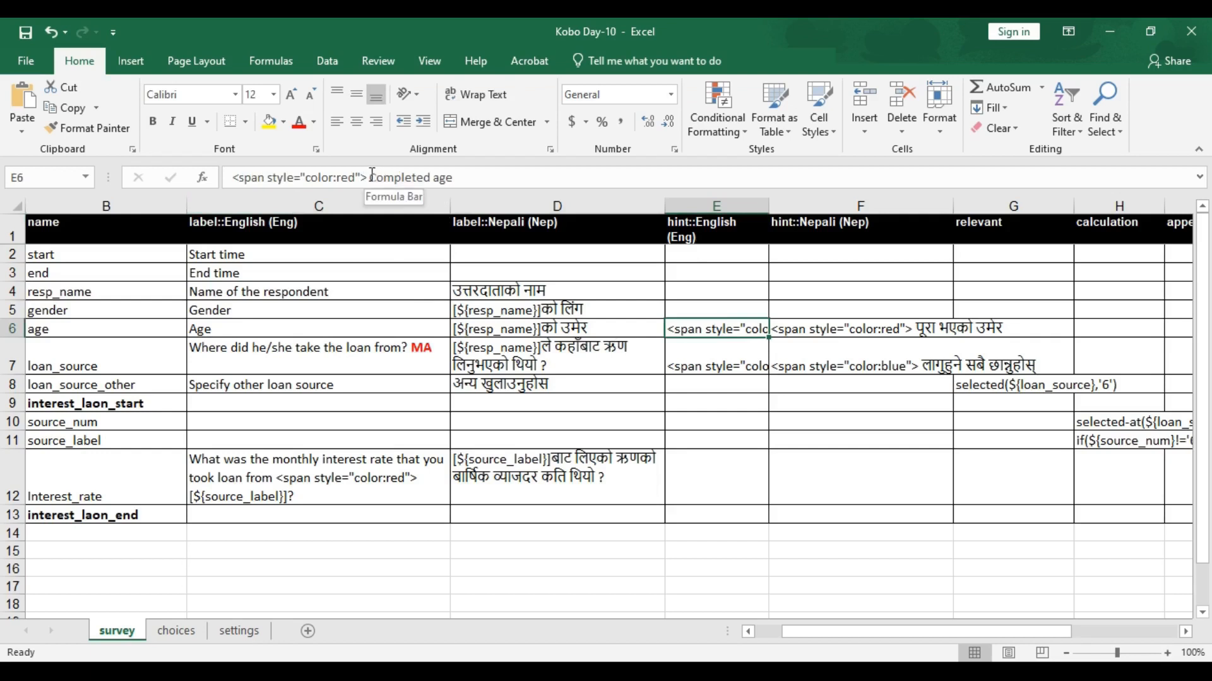
{"action": "left_click_drag", "start_coordinate": [370, 175], "coordinate": [459, 173]}
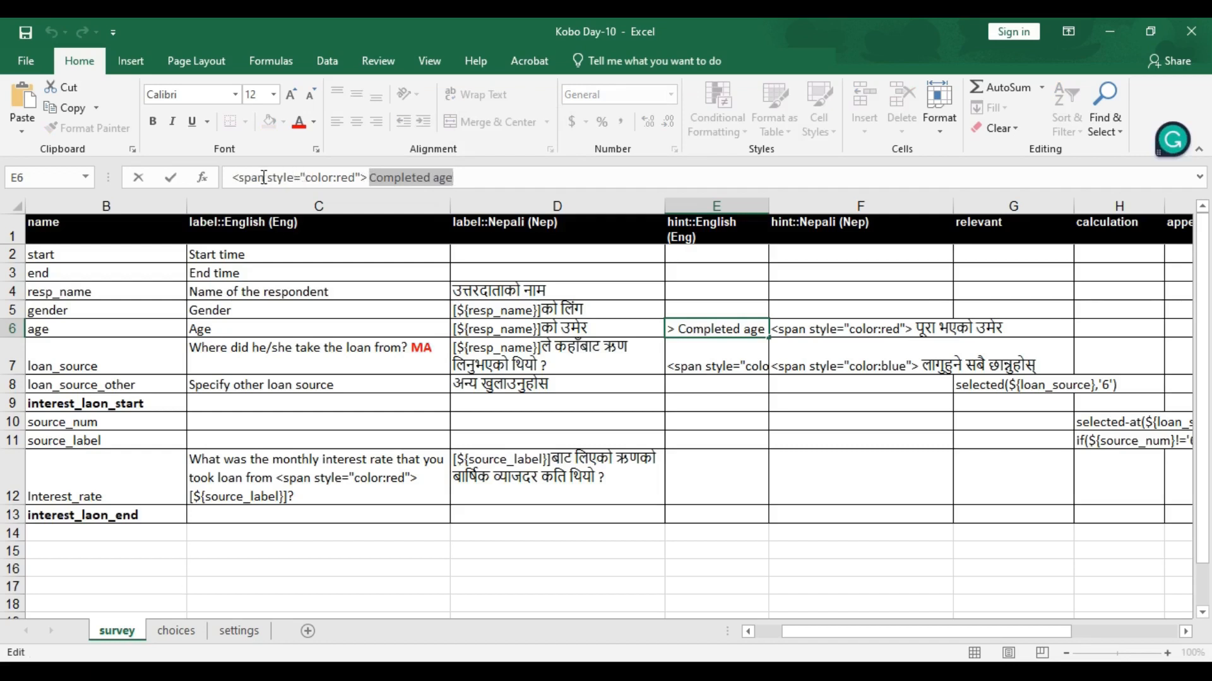
{"action": "left_click", "coordinate": [241, 177]}
{"action": "double_click", "coordinate": [247, 177]}
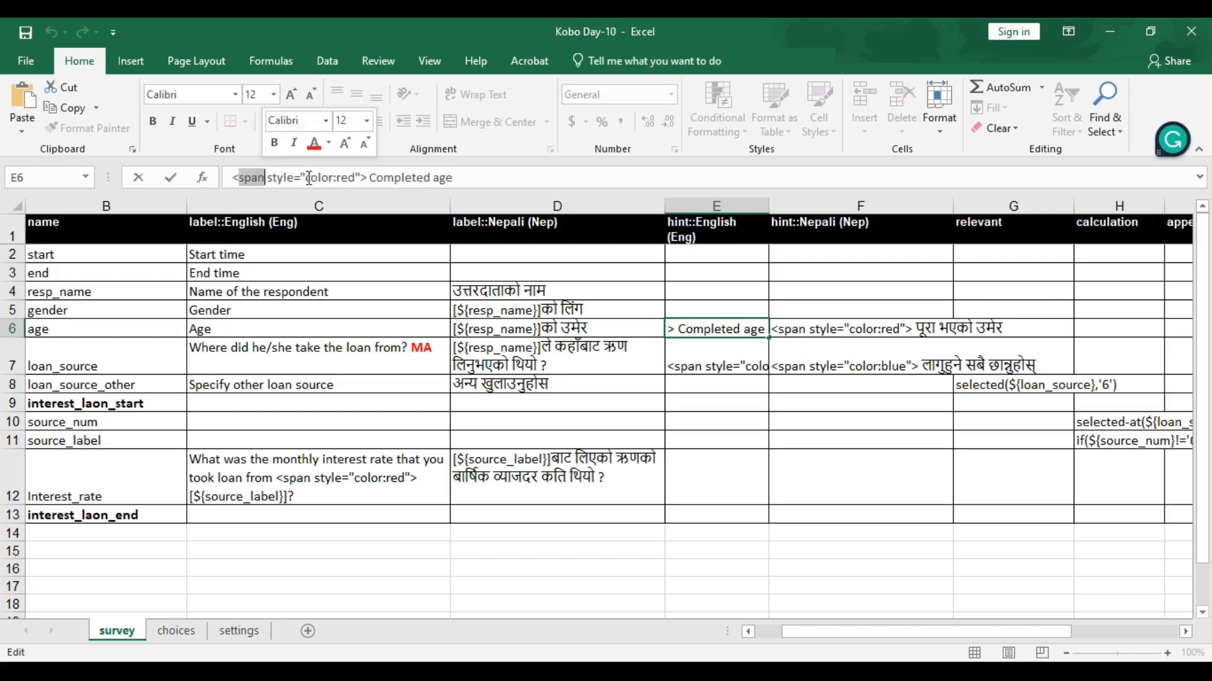
{"action": "left_click", "coordinate": [341, 177]}
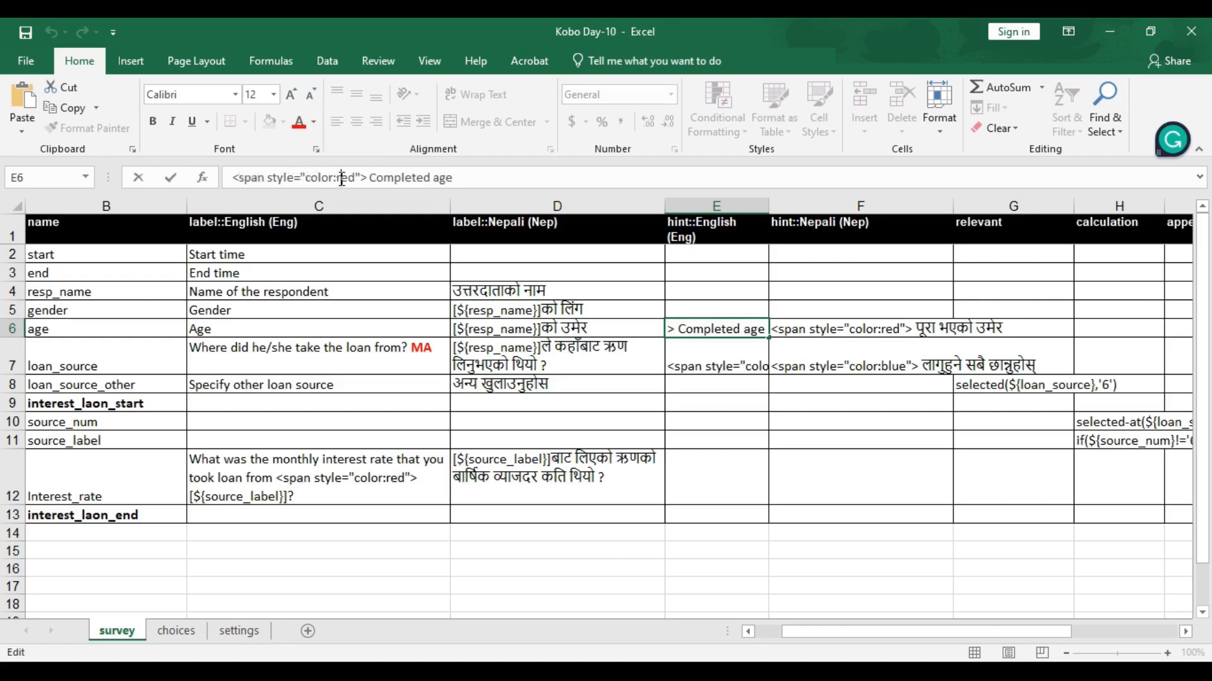
{"action": "triple_click", "coordinate": [341, 178]}
{"action": "left_click", "coordinate": [384, 178]}
{"action": "left_click_drag", "start_coordinate": [372, 179], "coordinate": [455, 177]}
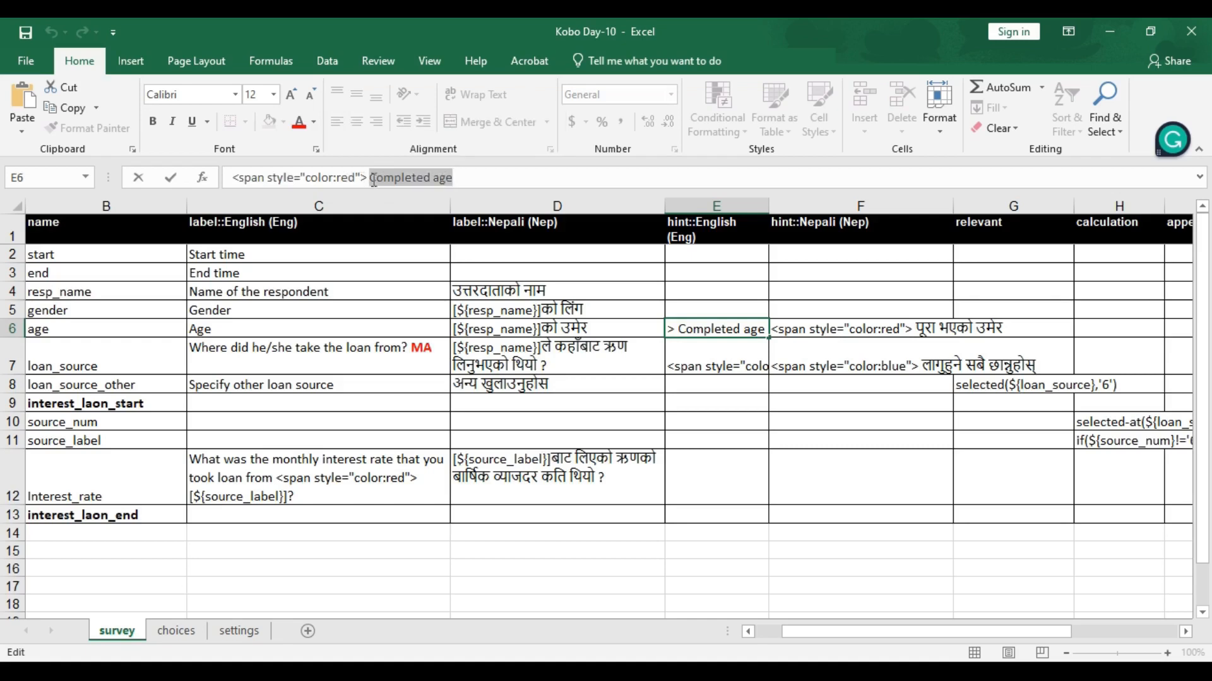
Examine the select_multiple loan_source question's row in the survey sheet, including its type and English label.
{"action": "left_click", "coordinate": [546, 350]}
{"action": "key", "text": "Left"}
{"action": "key", "text": "Left"}
{"action": "key", "text": "Left"}
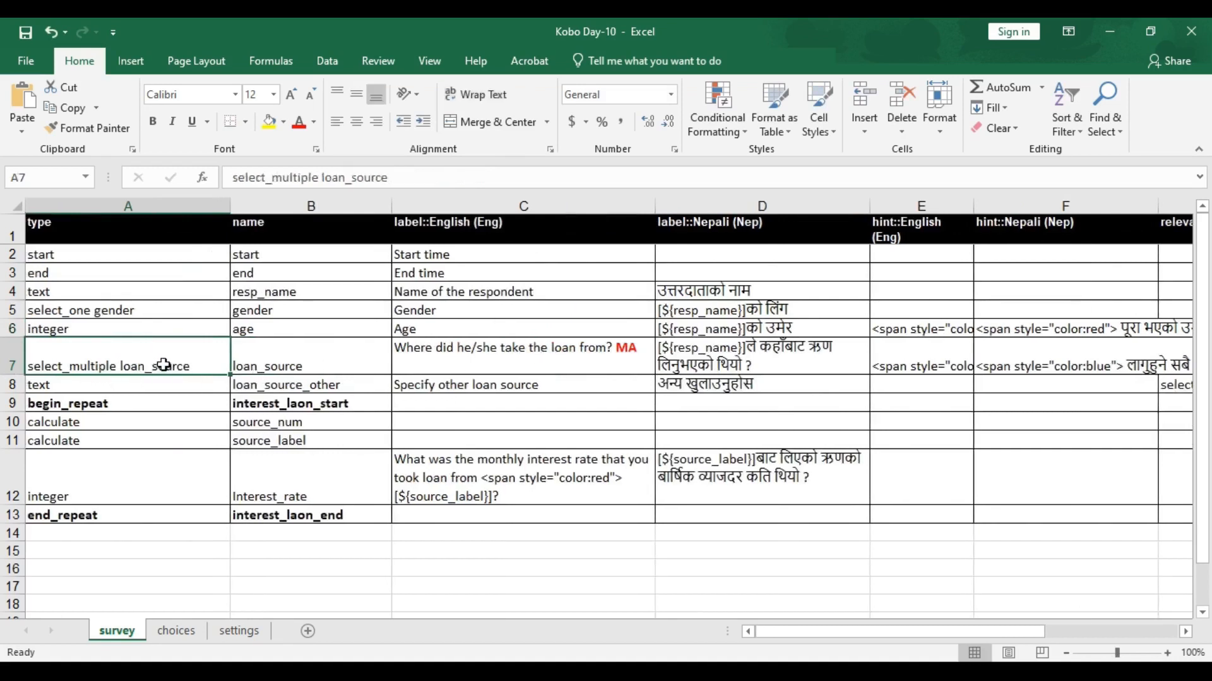
{"action": "left_click", "coordinate": [488, 358]}
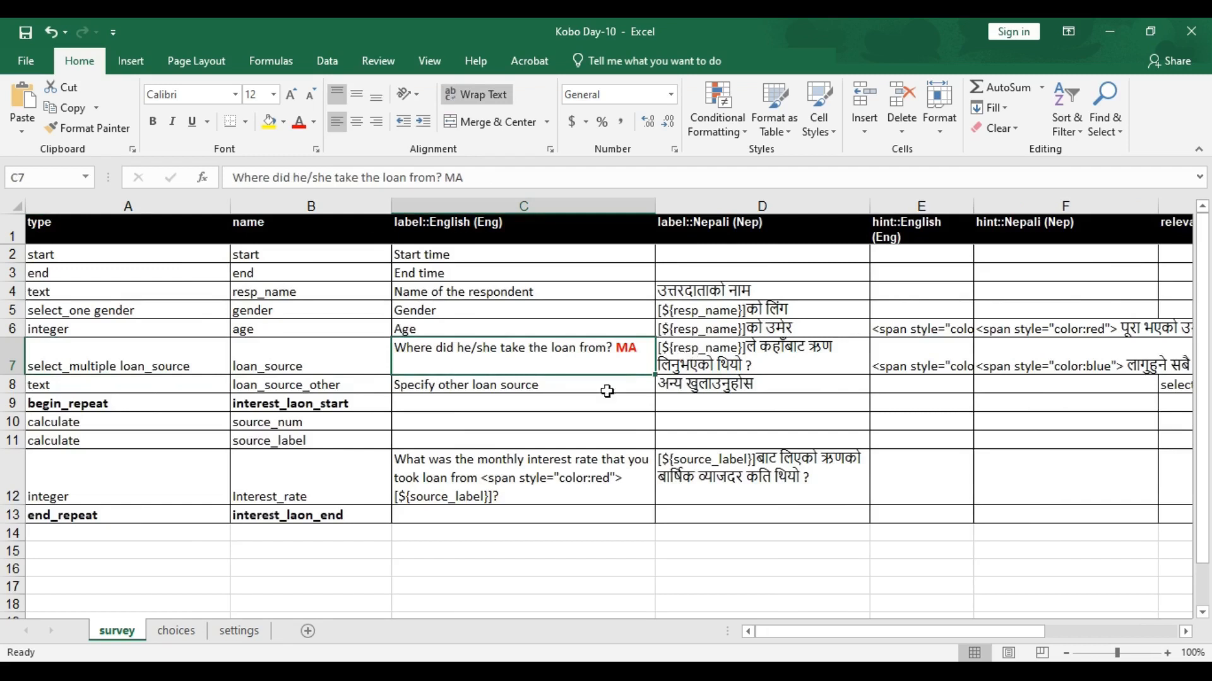
Examine the loan_source options in the choices sheet, from Traditional moneylenders to Others (Specify), and return to the survey sheet.
{"action": "left_click", "coordinate": [178, 632]}
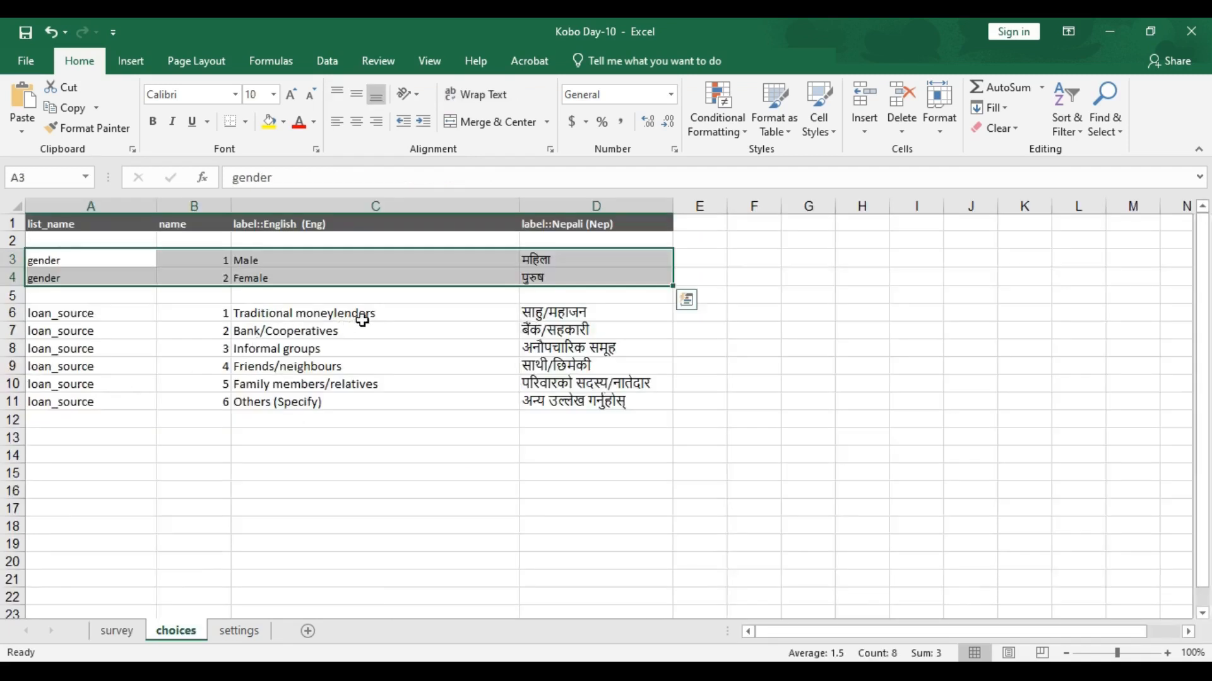
{"action": "left_click", "coordinate": [321, 352]}
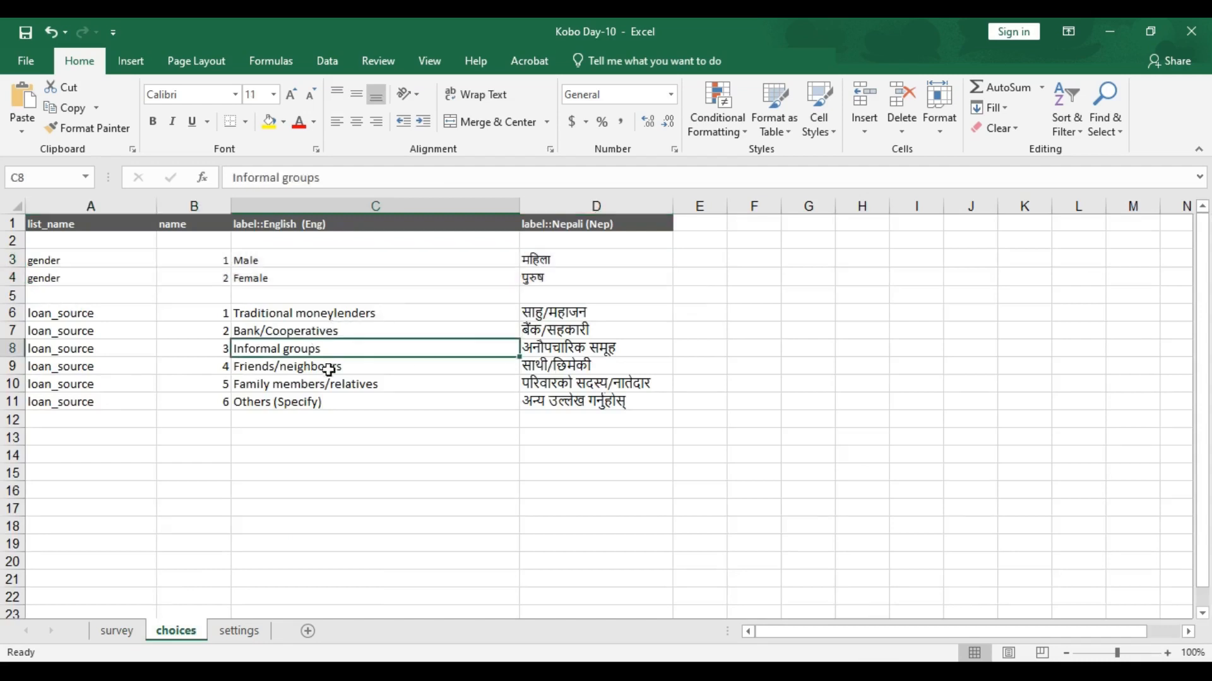
{"action": "left_click", "coordinate": [308, 401]}
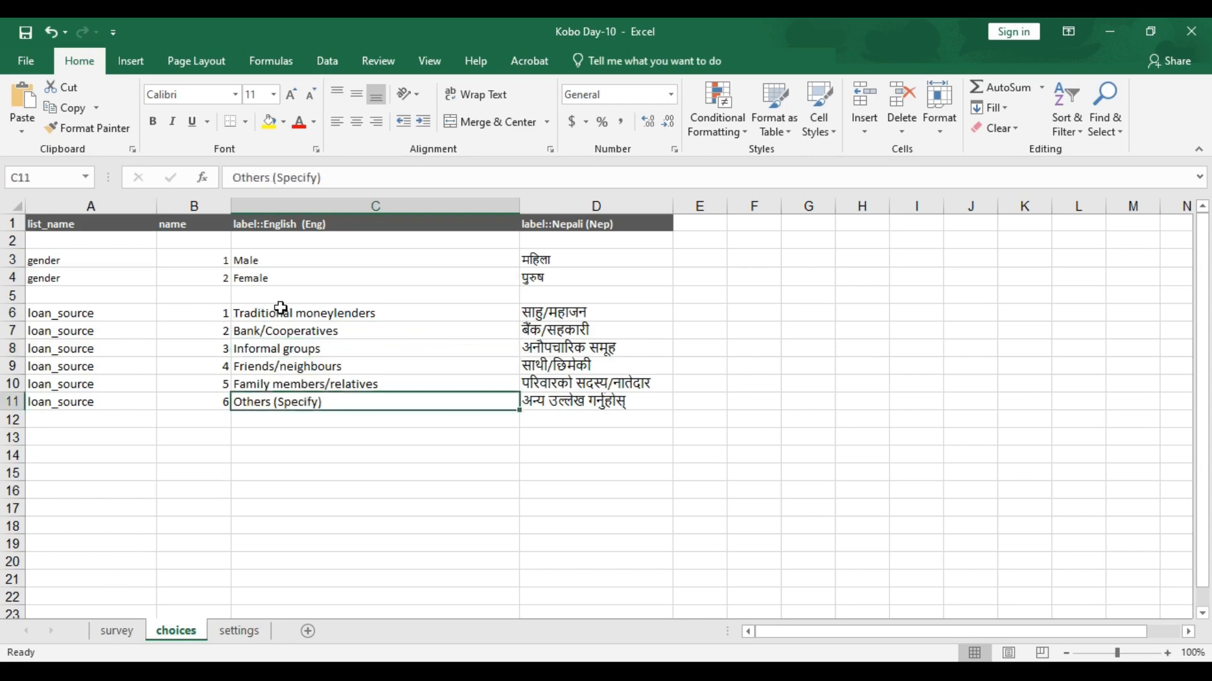
{"action": "left_click_drag", "start_coordinate": [280, 312], "coordinate": [287, 380]}
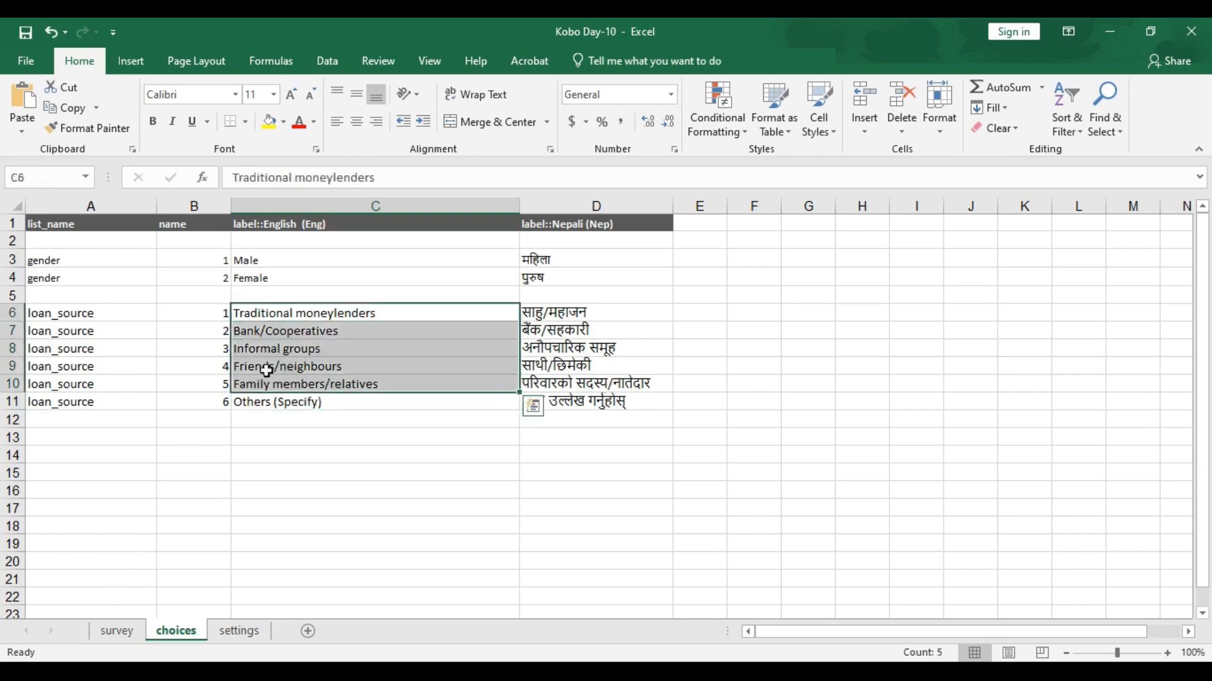
{"action": "left_click", "coordinate": [278, 404]}
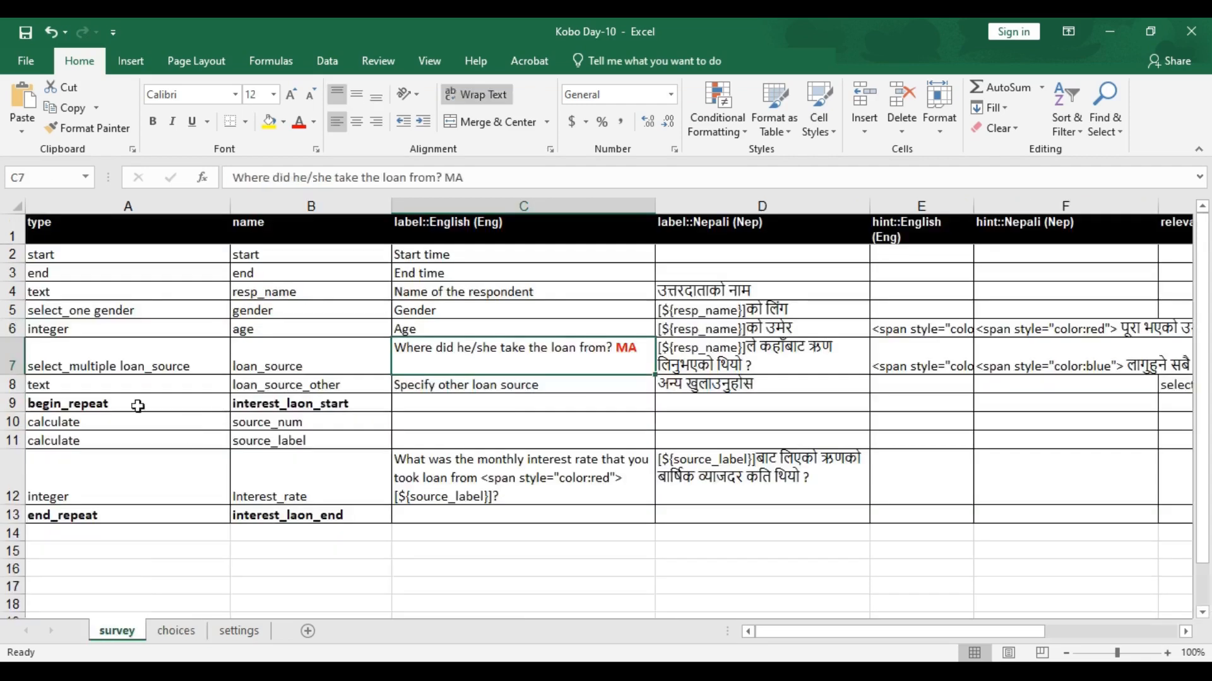
Examine the loan_source question's type and the type, name and English label of the loan_source_other follow-up row.
{"action": "left_click", "coordinate": [136, 361]}
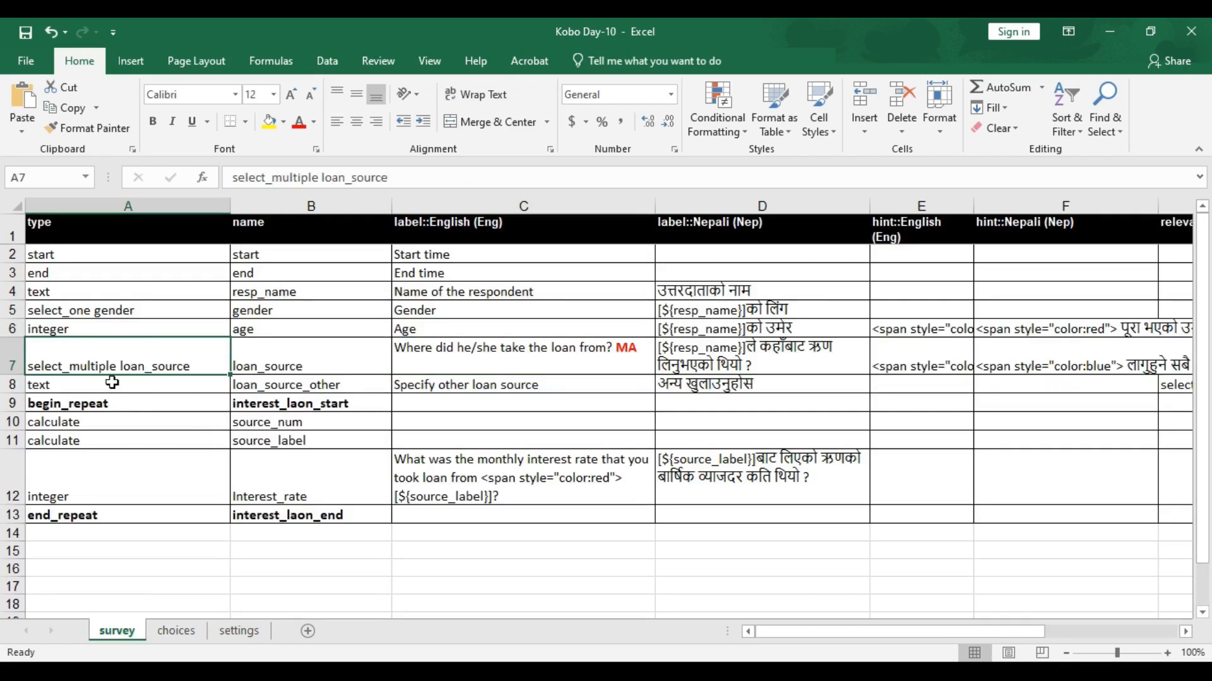
{"action": "left_click", "coordinate": [112, 383]}
{"action": "left_click", "coordinate": [295, 385]}
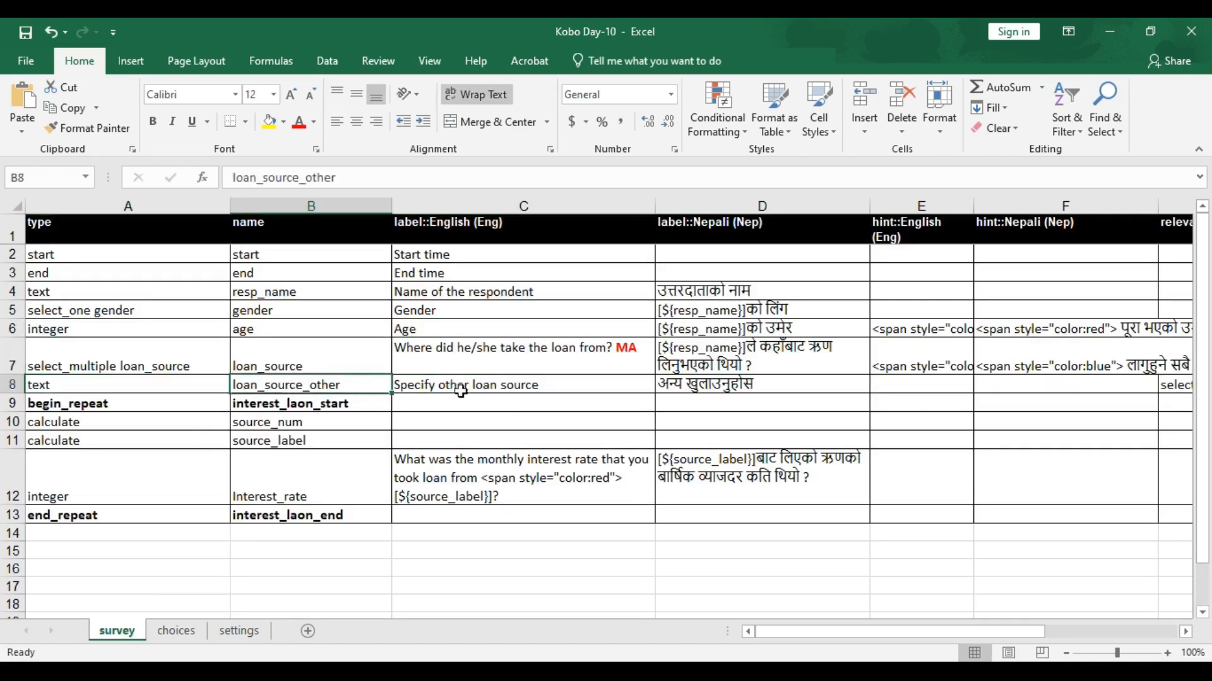
{"action": "left_click", "coordinate": [461, 390]}
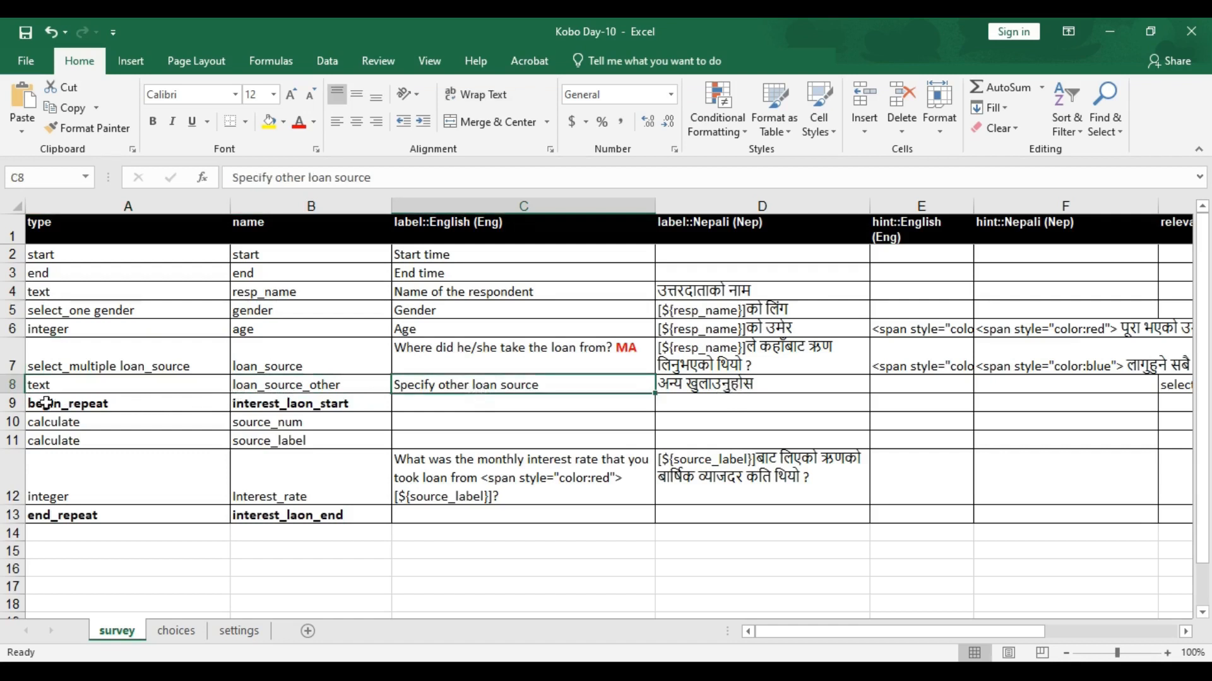
Examine the first three loan_source options in the choices sheet and the begin_repeat row in the survey sheet.
{"action": "left_click", "coordinate": [176, 631]}
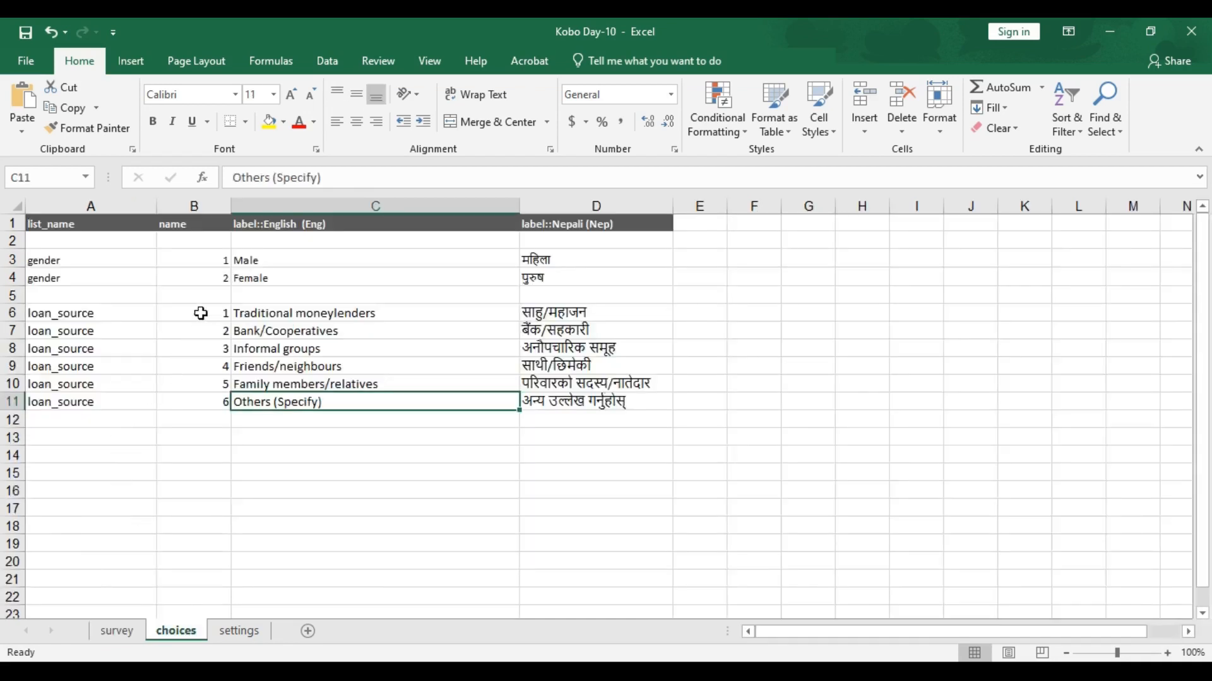
{"action": "left_click_drag", "start_coordinate": [200, 314], "coordinate": [262, 344]}
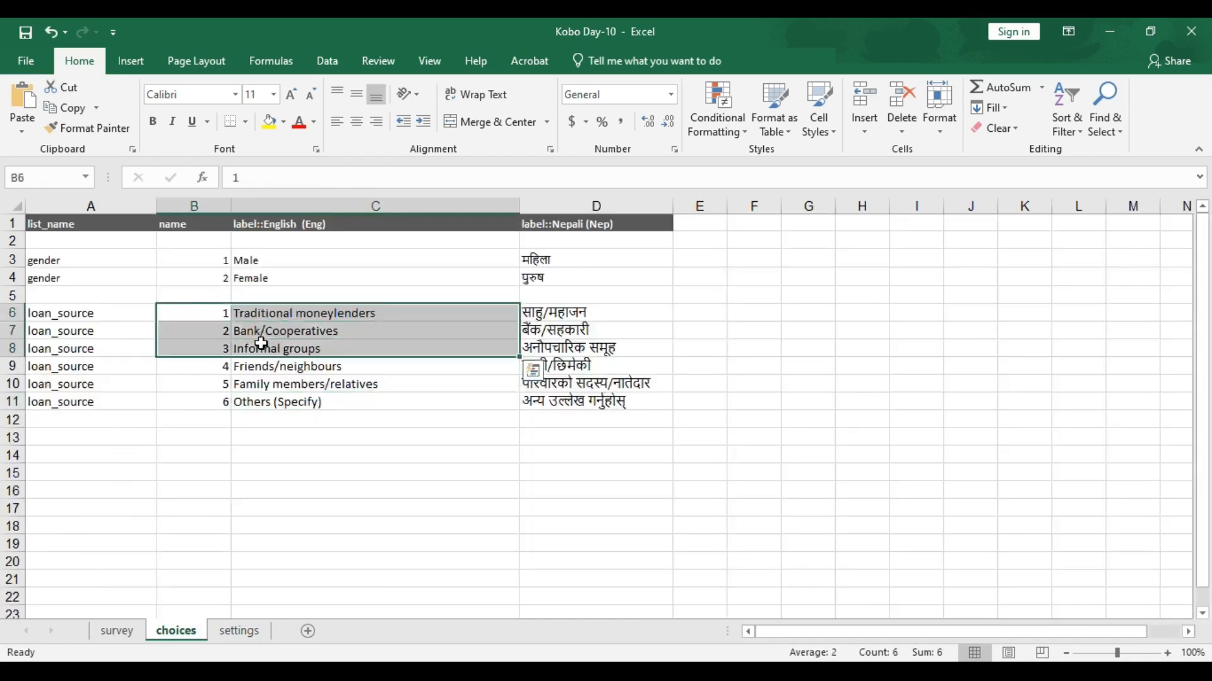
{"action": "left_click", "coordinate": [129, 624]}
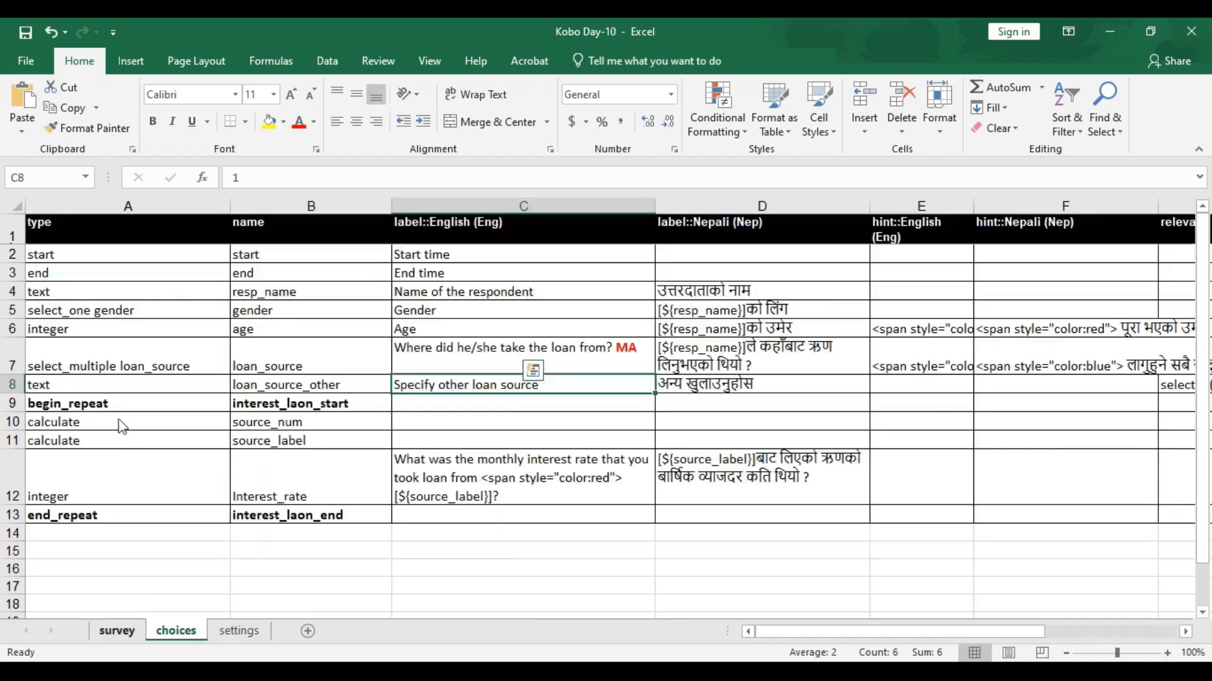
{"action": "left_click", "coordinate": [85, 402]}
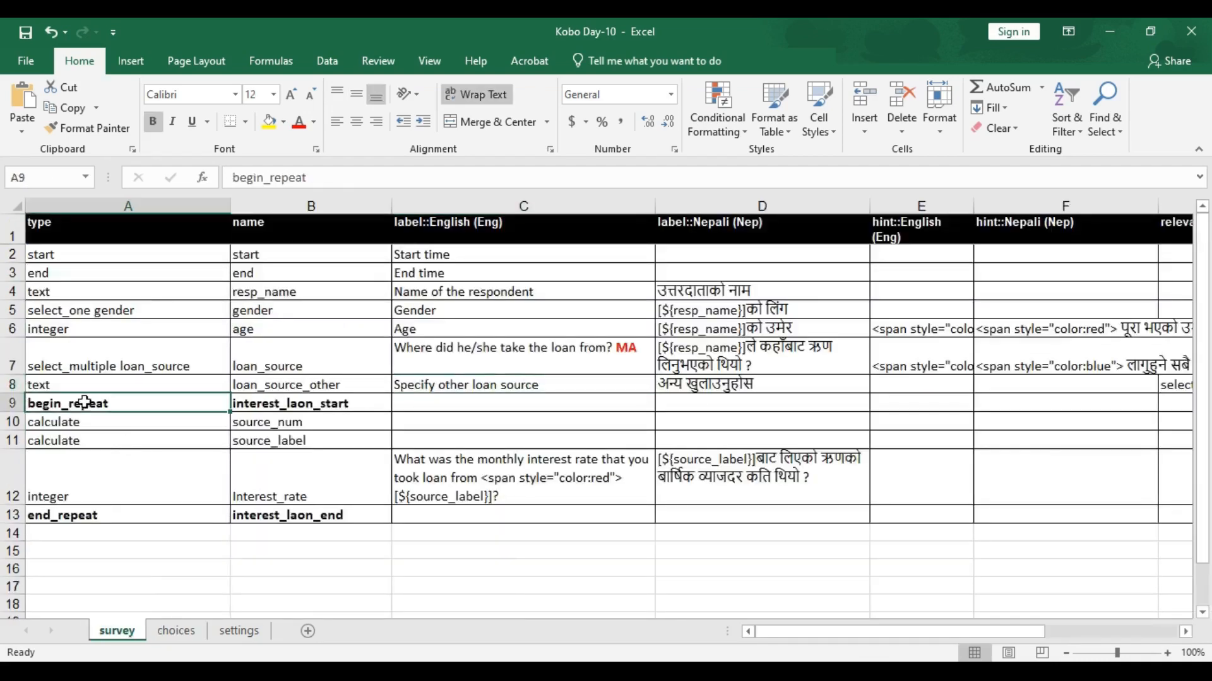
{"action": "left_click", "coordinate": [12, 403]}
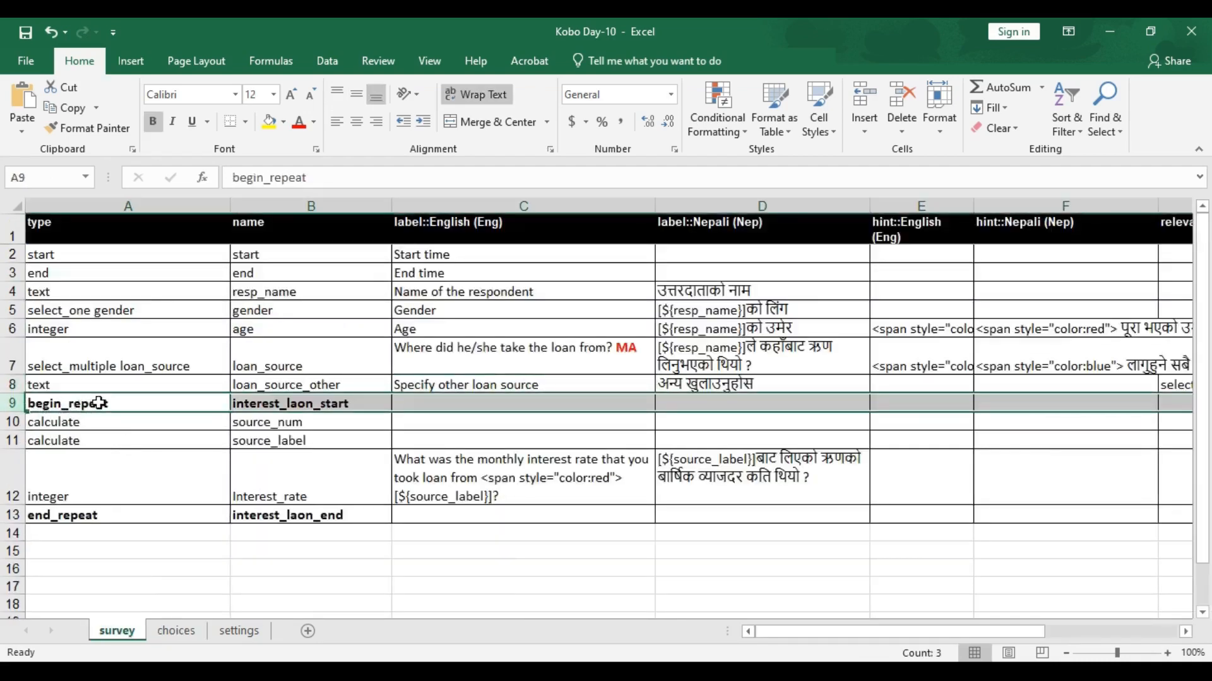
Examine the Informal groups option in the choices sheet and the Nepali label of the Interest_rate question in the survey sheet.
{"action": "left_click", "coordinate": [177, 631]}
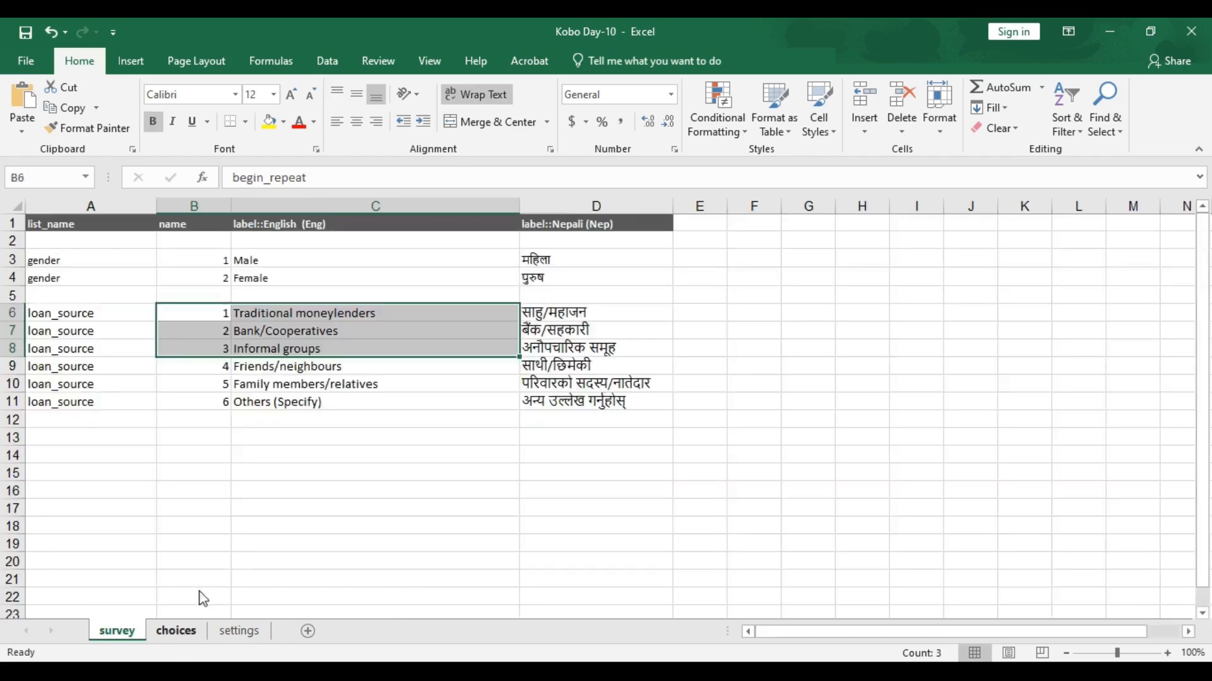
{"action": "left_click", "coordinate": [310, 347]}
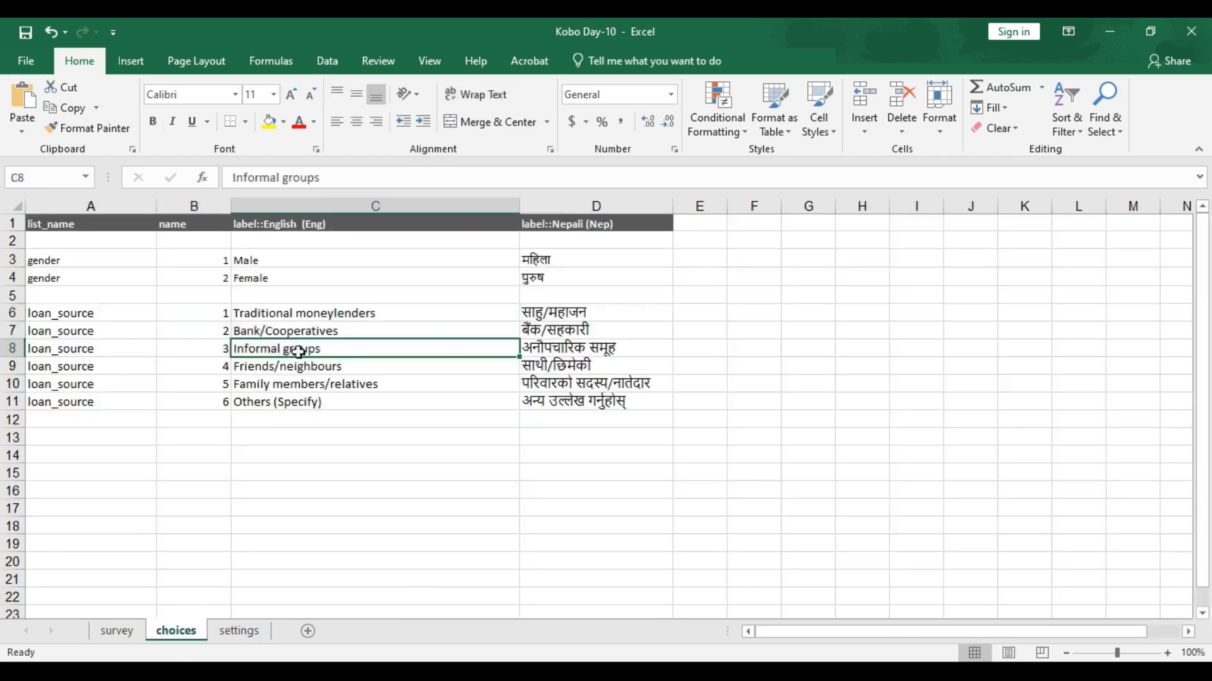
{"action": "left_click", "coordinate": [123, 634]}
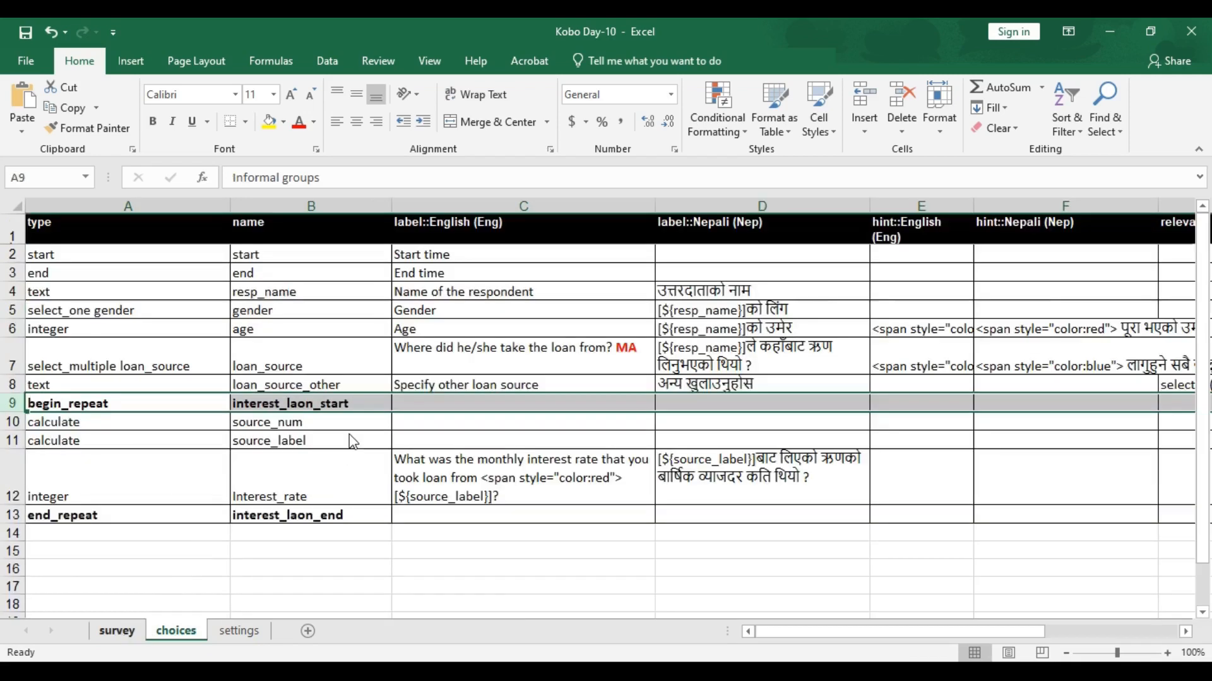
{"action": "left_click", "coordinate": [766, 481]}
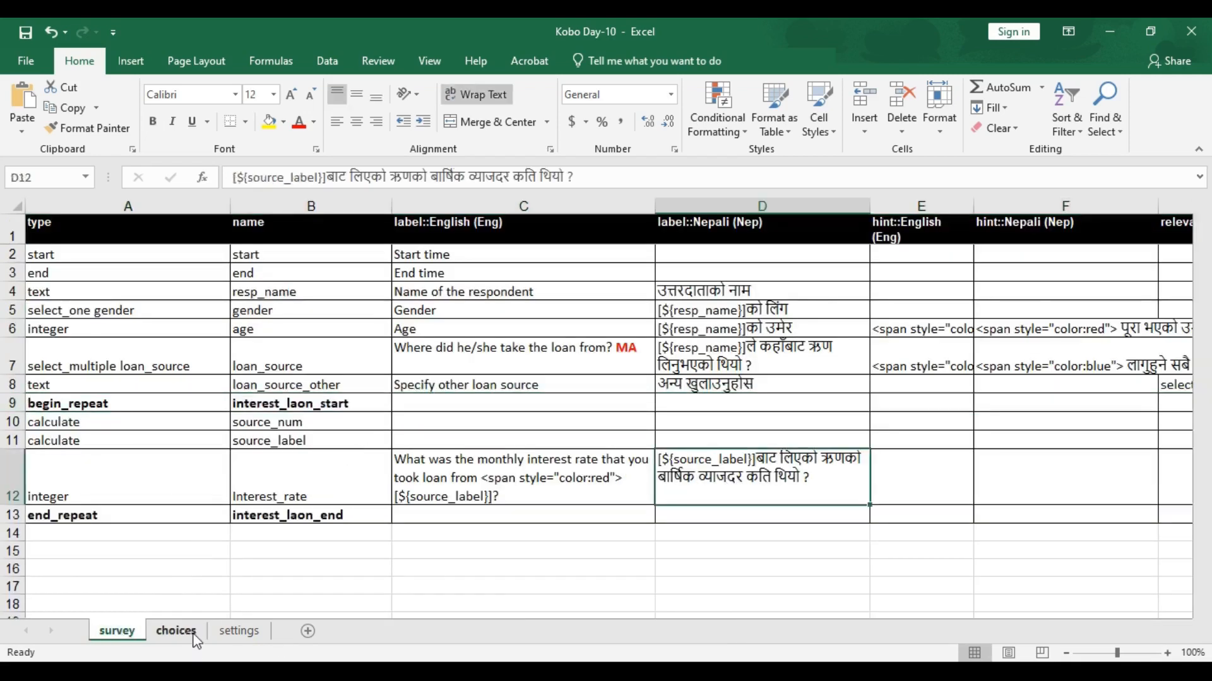
Examine the Bank/Cooperatives and Informal groups options in the choices sheet, and the Interest_rate question's English label and name in the survey sheet.
{"action": "left_click", "coordinate": [175, 632]}
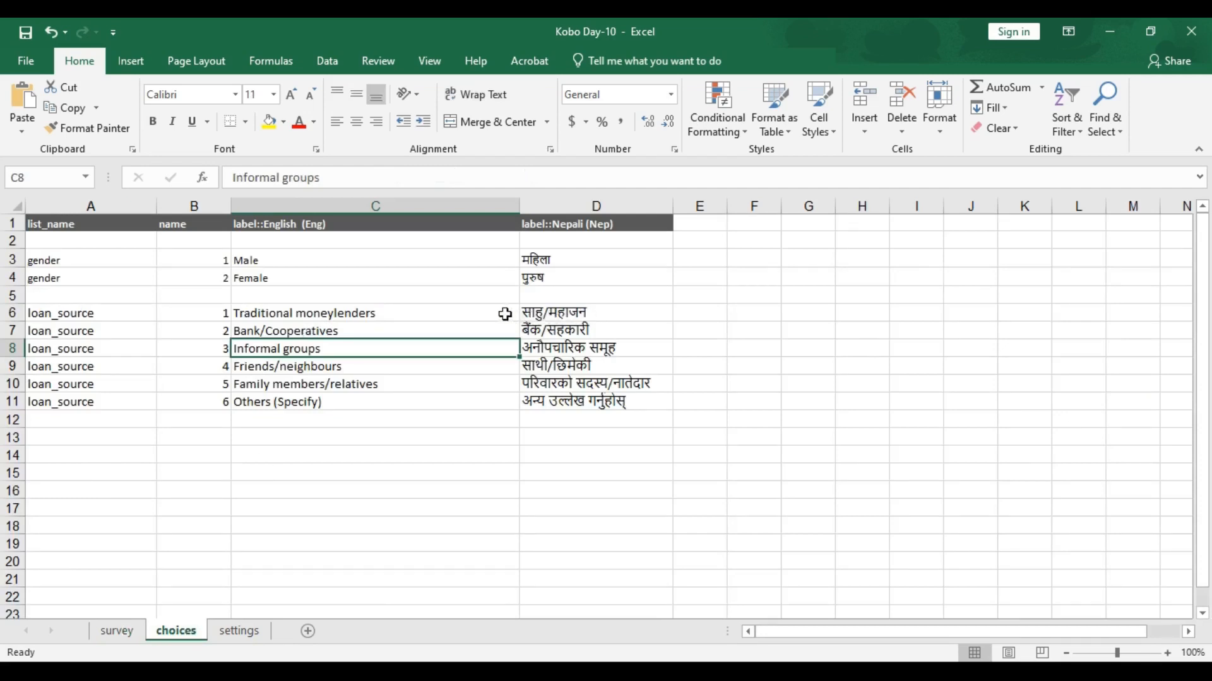
{"action": "left_click", "coordinate": [553, 332]}
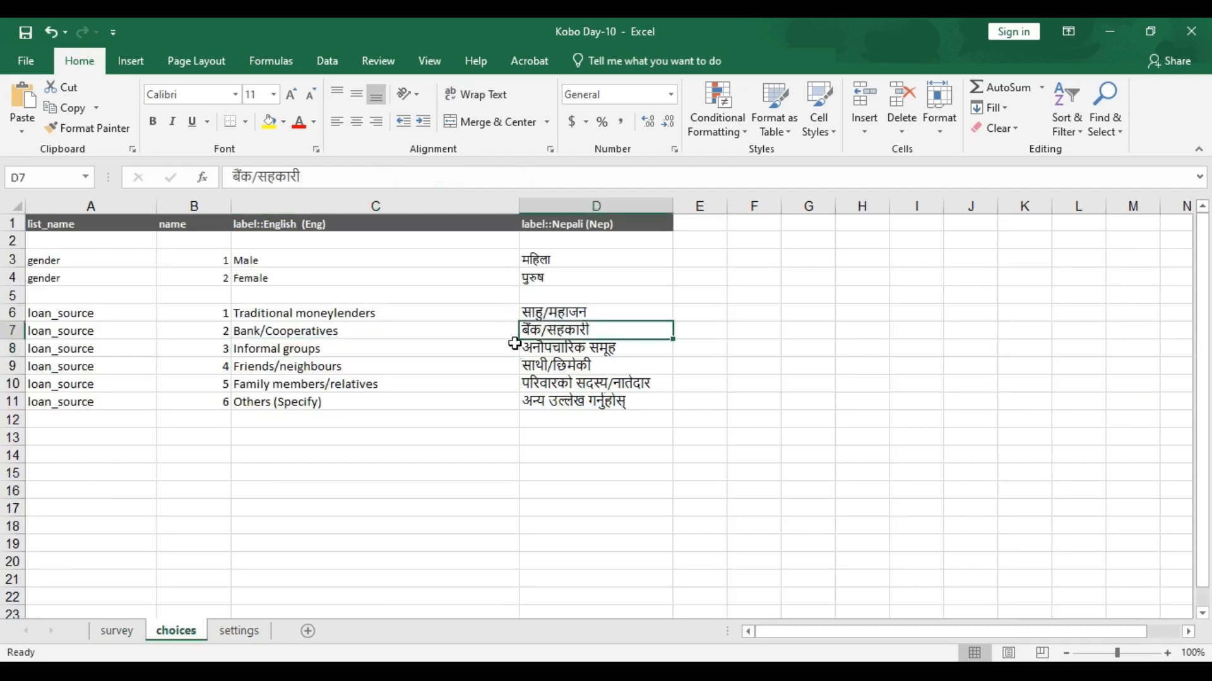
{"action": "left_click", "coordinate": [496, 347]}
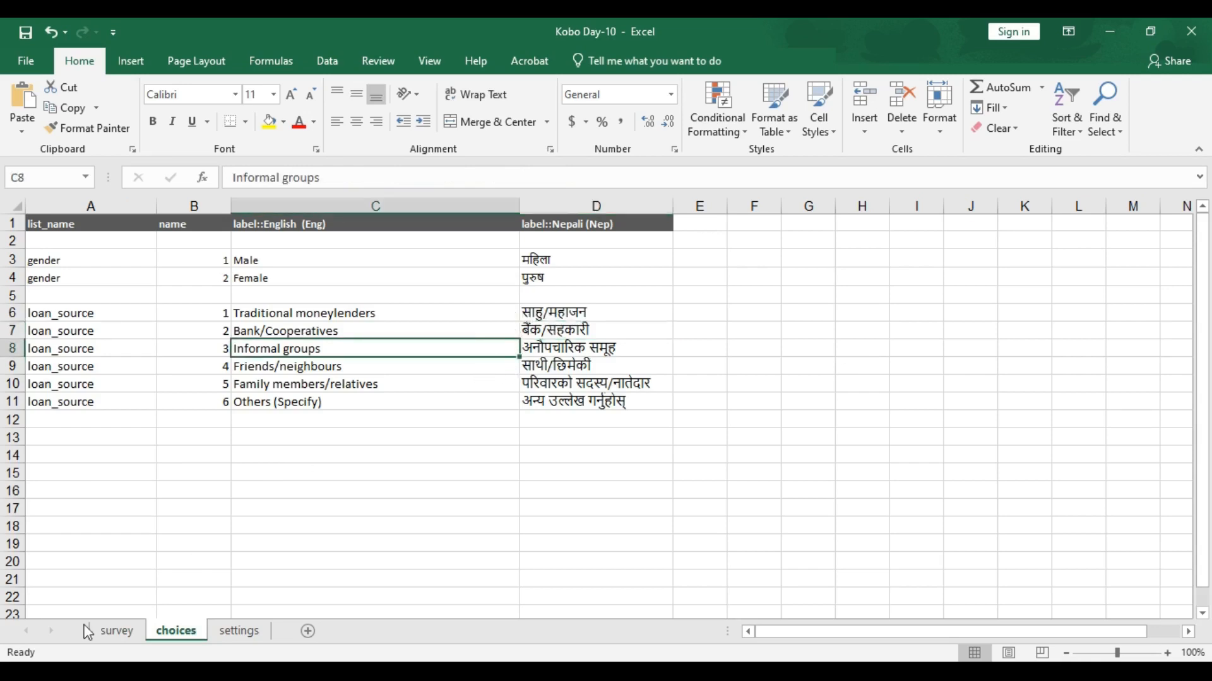
{"action": "left_click", "coordinate": [117, 632]}
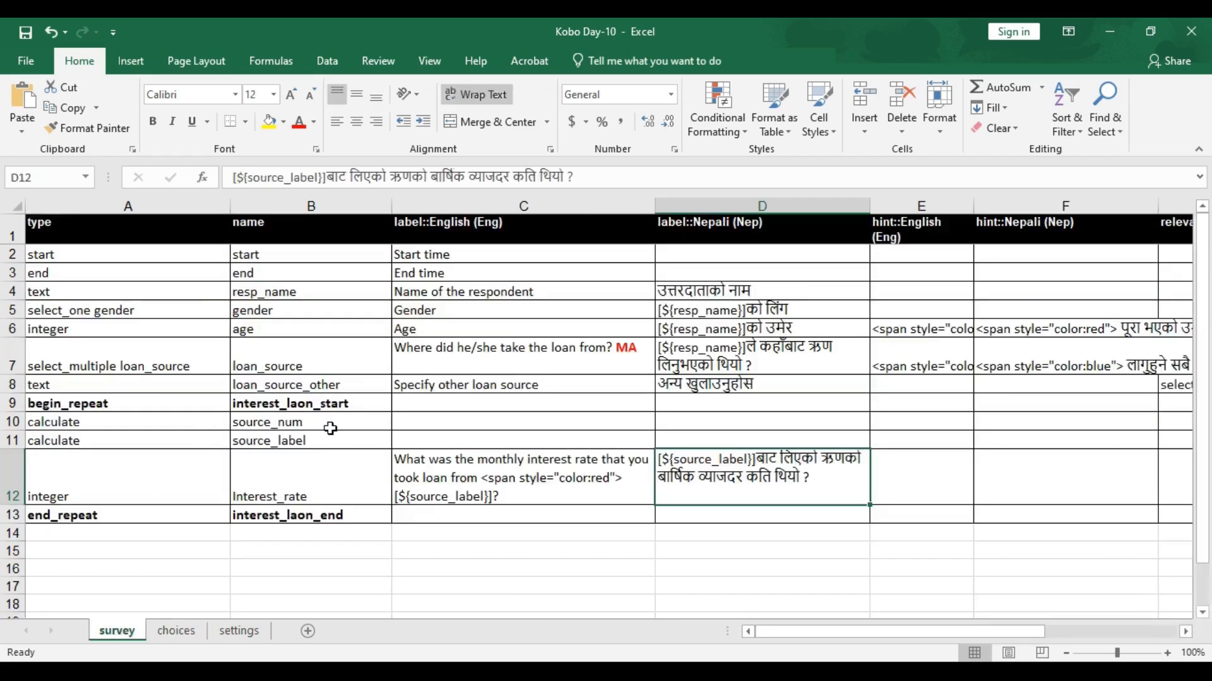
{"action": "left_click", "coordinate": [458, 472]}
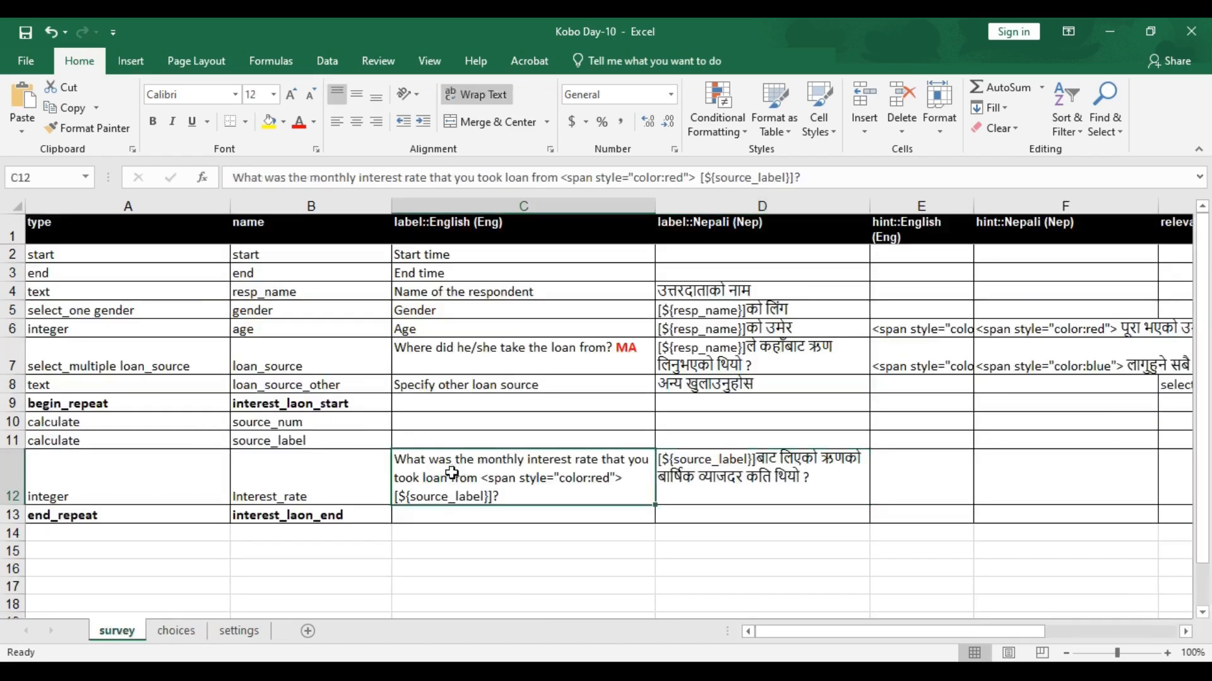
{"action": "left_click", "coordinate": [300, 479]}
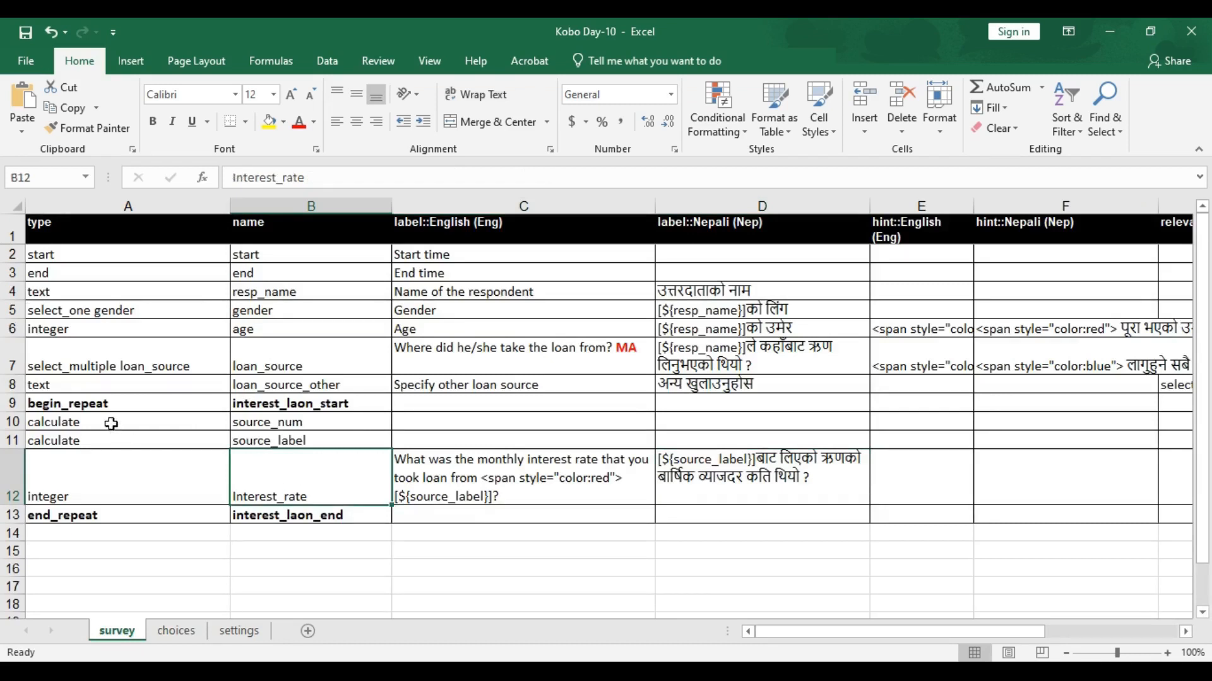
Examine the source_num and Interest_rate entries and the begin_repeat and end_repeat rows that enclose them.
{"action": "left_click", "coordinate": [13, 422]}
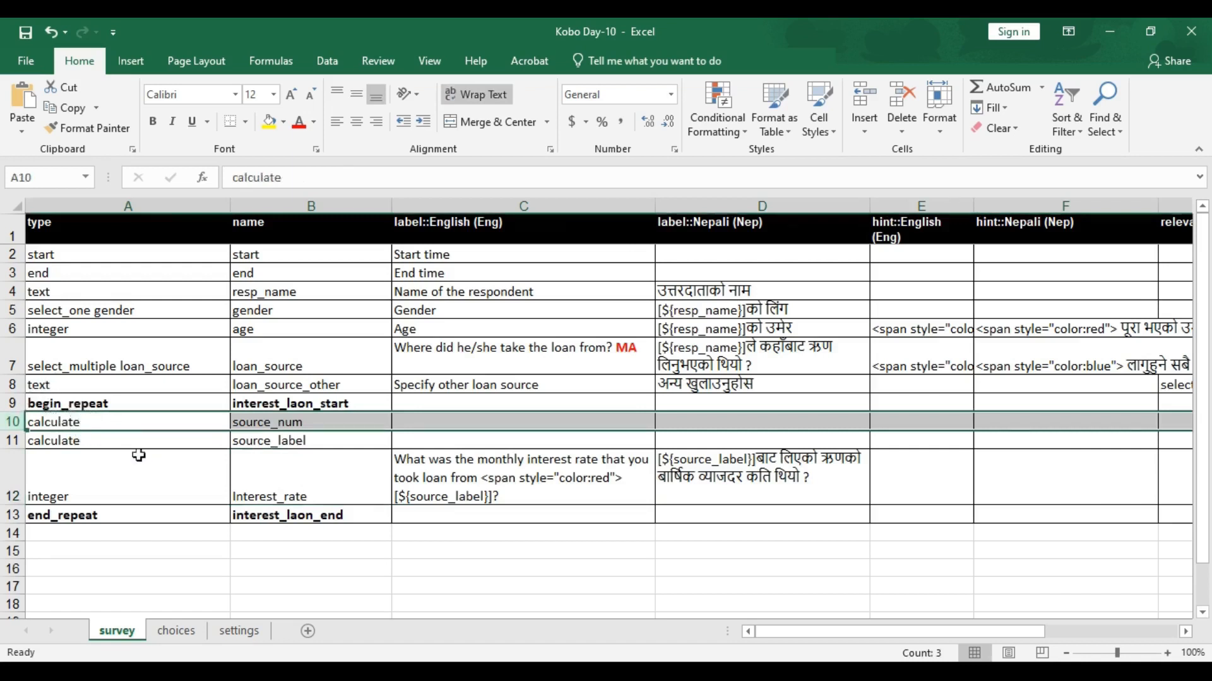
{"action": "left_click", "coordinate": [364, 475]}
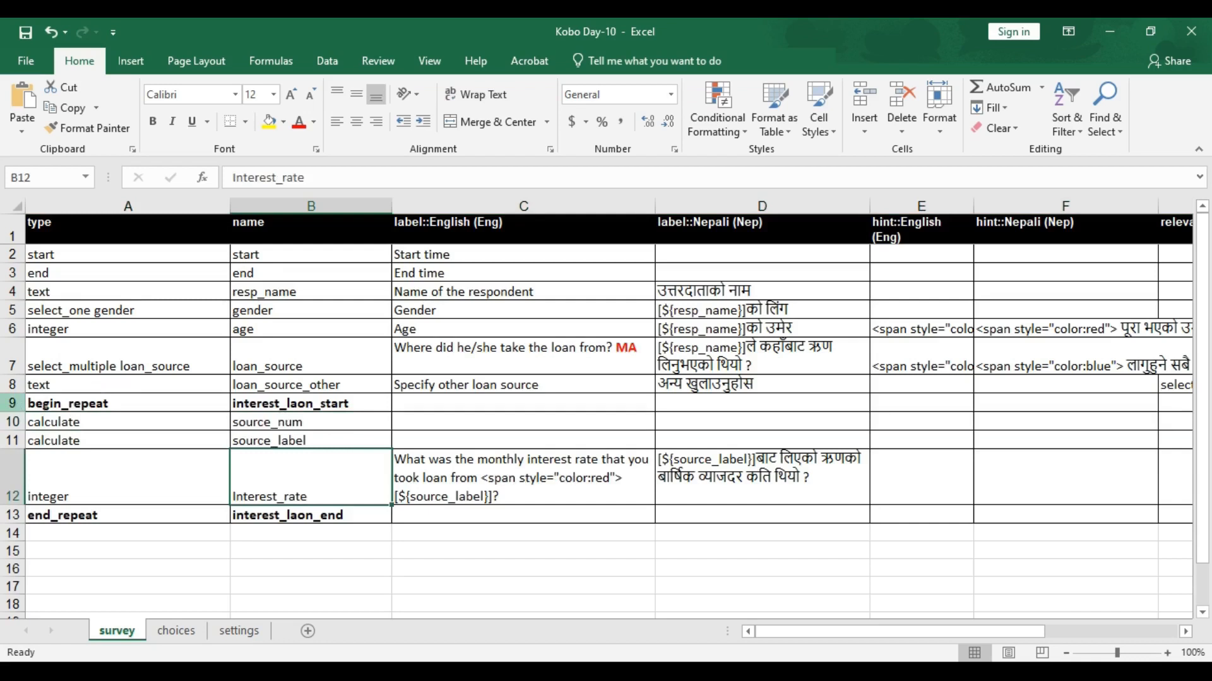
{"action": "left_click", "coordinate": [12, 403]}
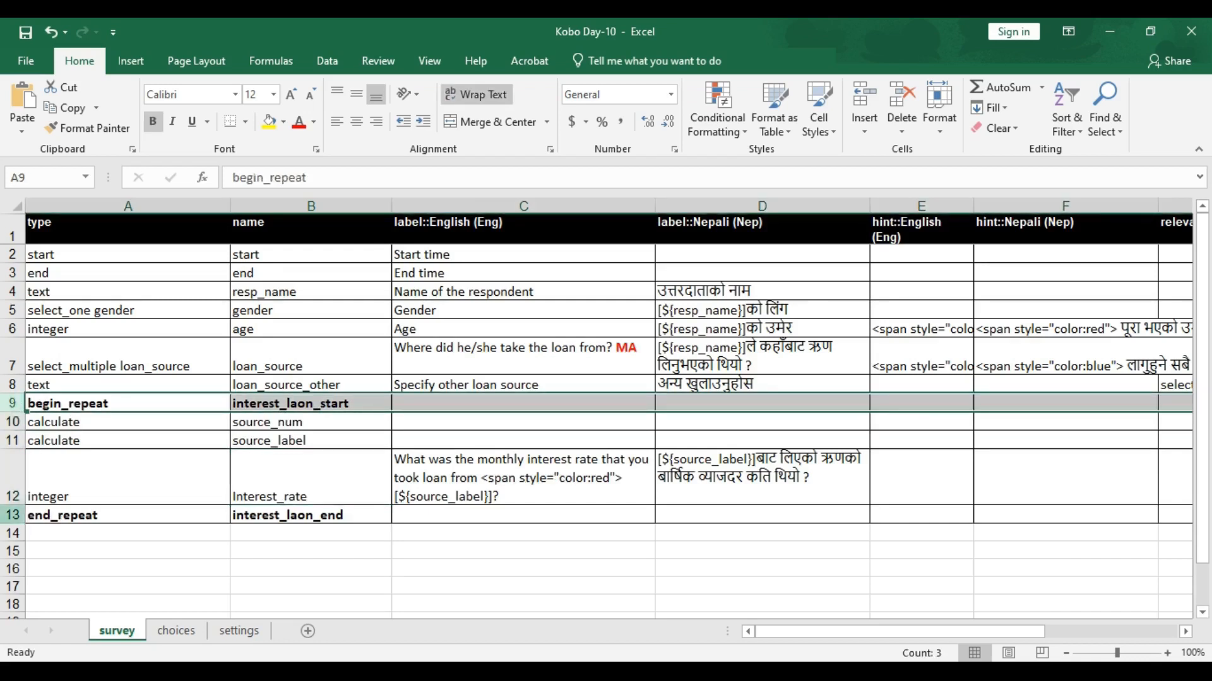
{"action": "left_click", "coordinate": [13, 514]}
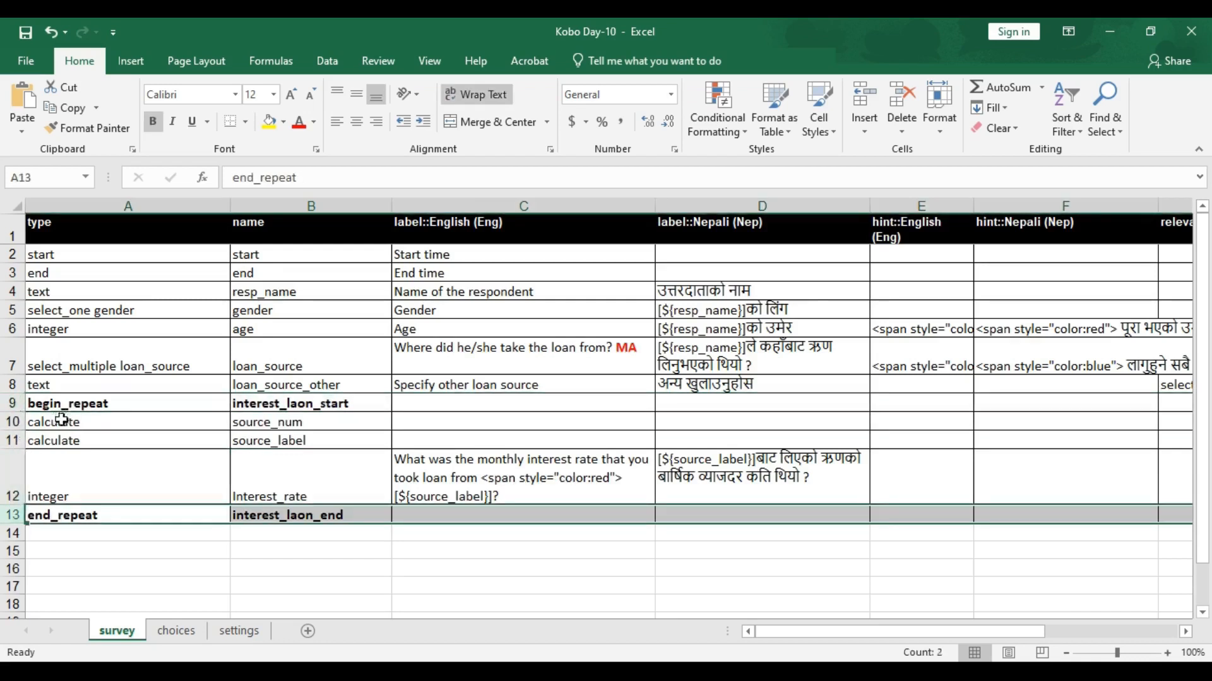
Examine the source_num row across to its calculation column and open its selected-at formula to inspect it.
{"action": "left_click_drag", "start_coordinate": [61, 419], "coordinate": [315, 426]}
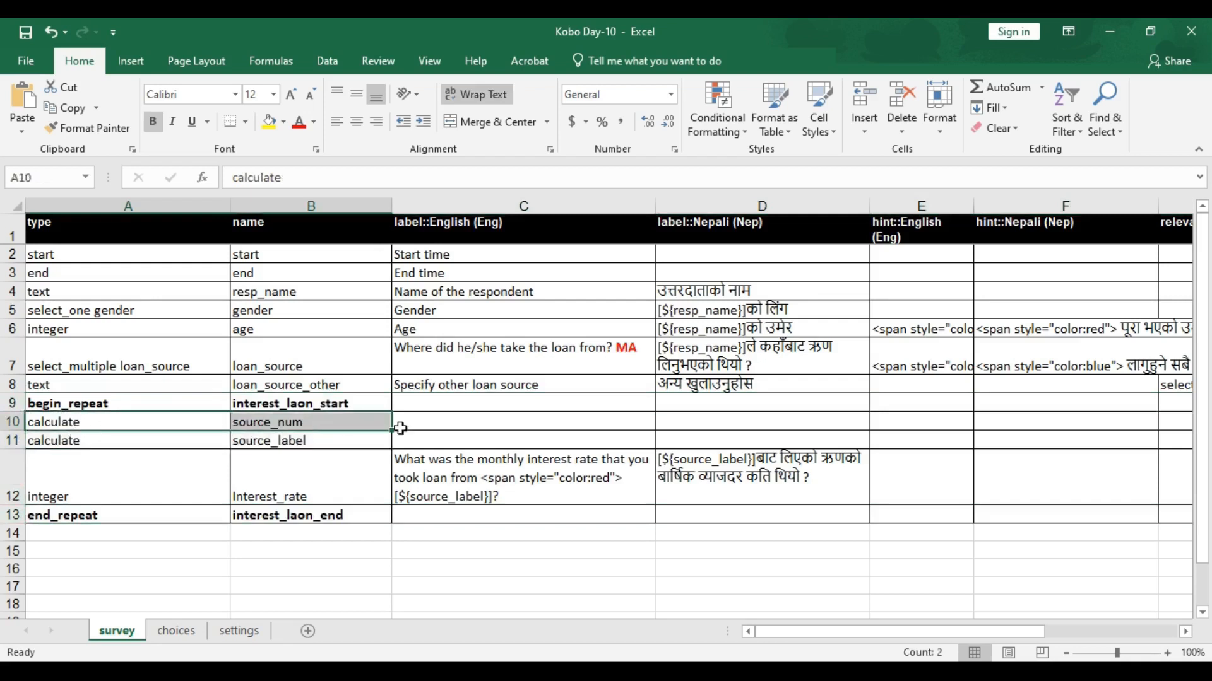
{"action": "left_click", "coordinate": [443, 428]}
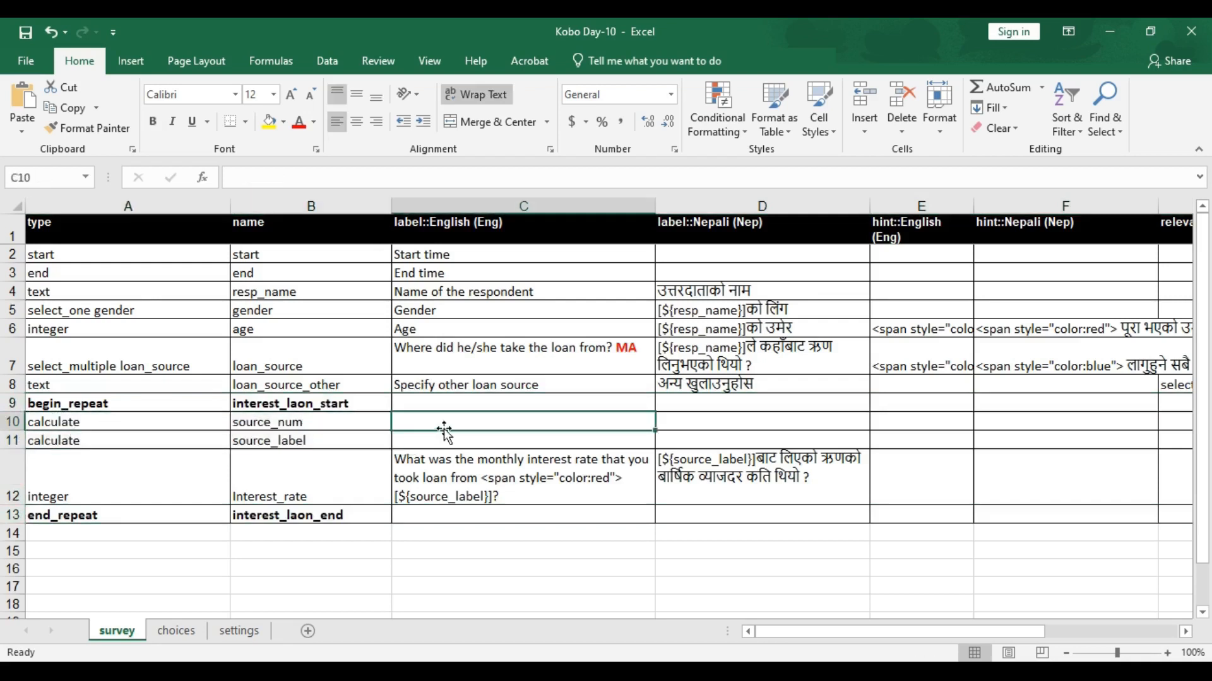
{"action": "key", "text": "Right"}
{"action": "key", "text": "Right"}
{"action": "key", "text": "Right"}
{"action": "key", "text": "Right"}
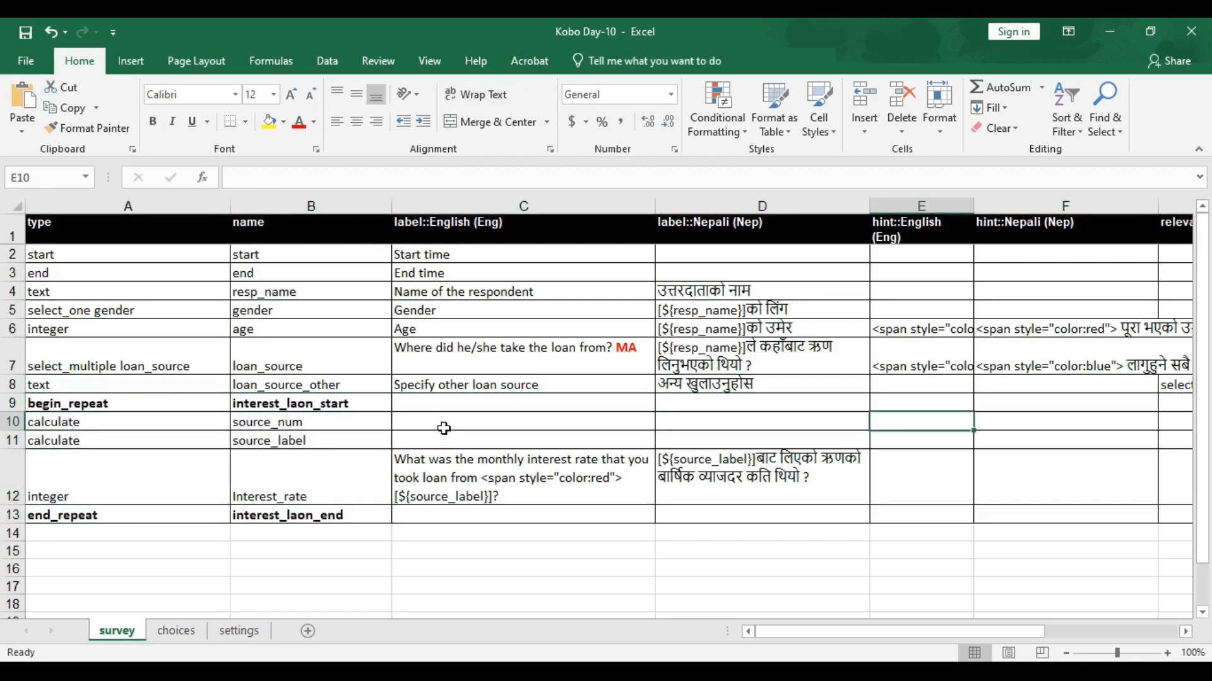
{"action": "key", "text": "Right"}
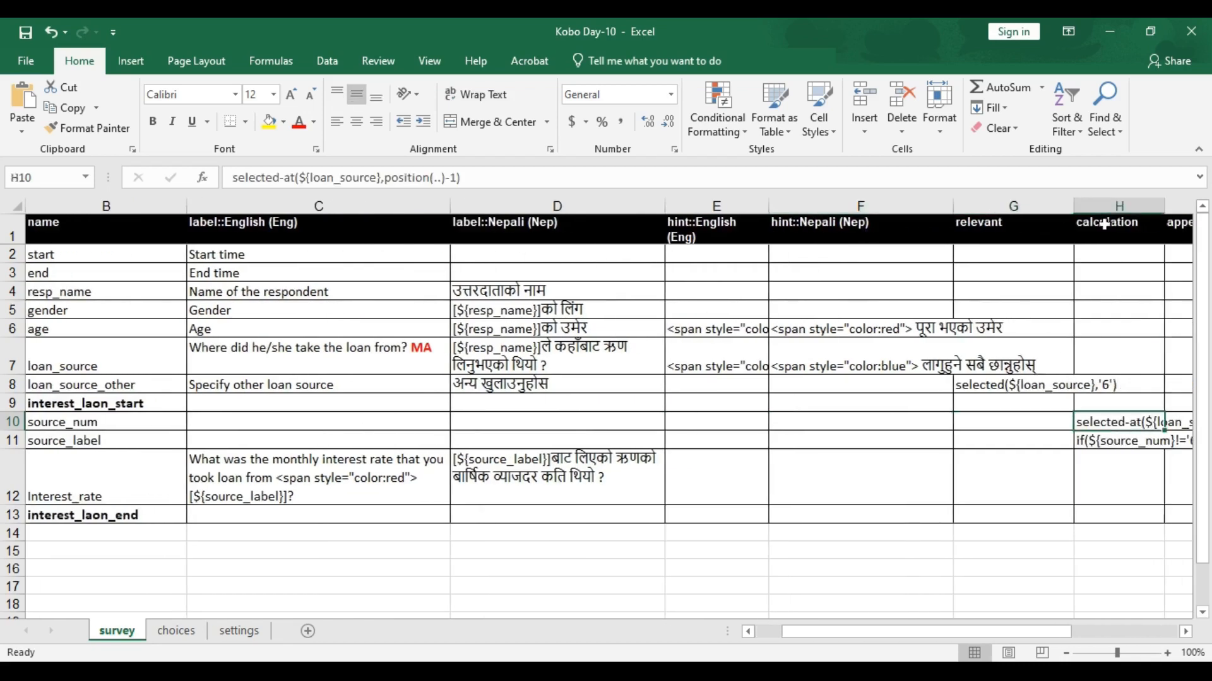
{"action": "left_click", "coordinate": [1129, 234]}
{"action": "double_click", "coordinate": [1118, 422]}
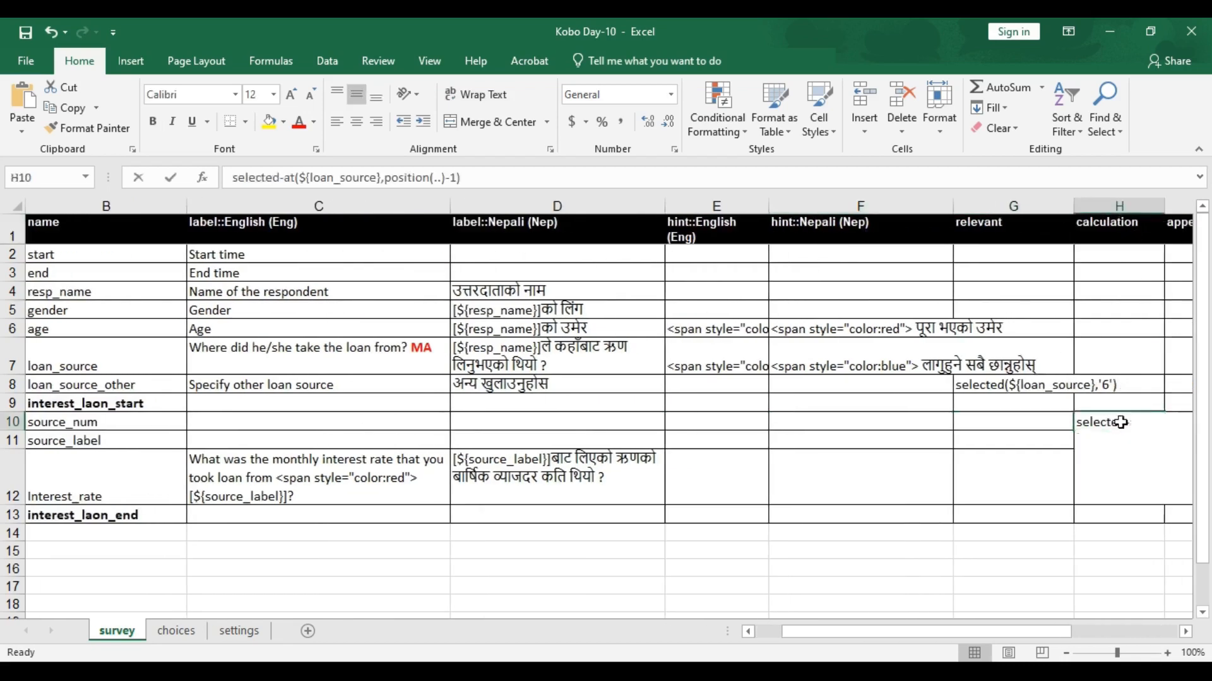
{"action": "left_click", "coordinate": [297, 179]}
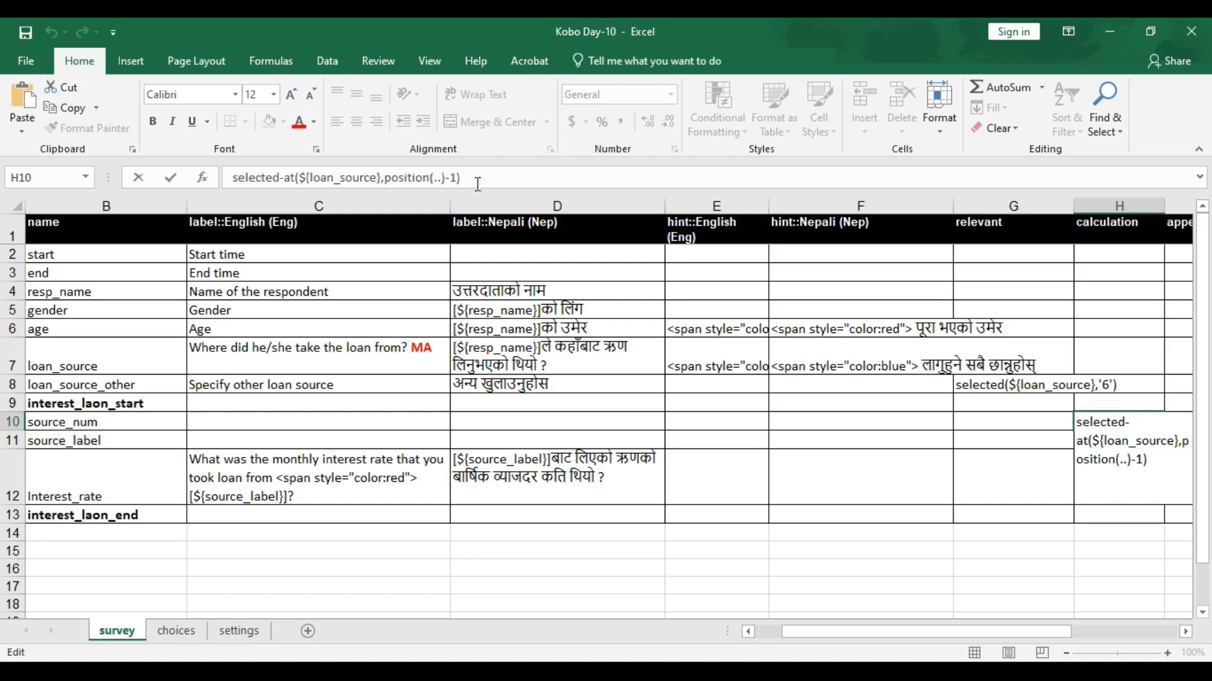
Examine the loan_source reference in the source_num formula and match it to the name of the select_multiple loan_source question.
{"action": "double_click", "coordinate": [346, 177]}
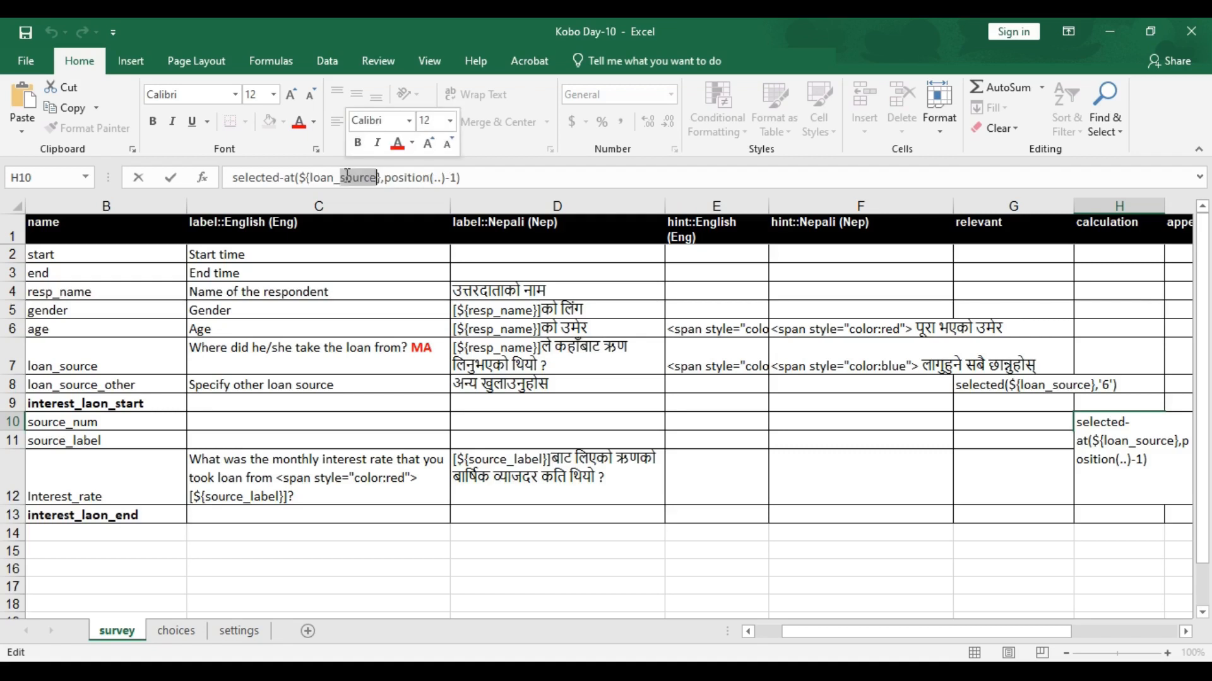
{"action": "left_click", "coordinate": [540, 360]}
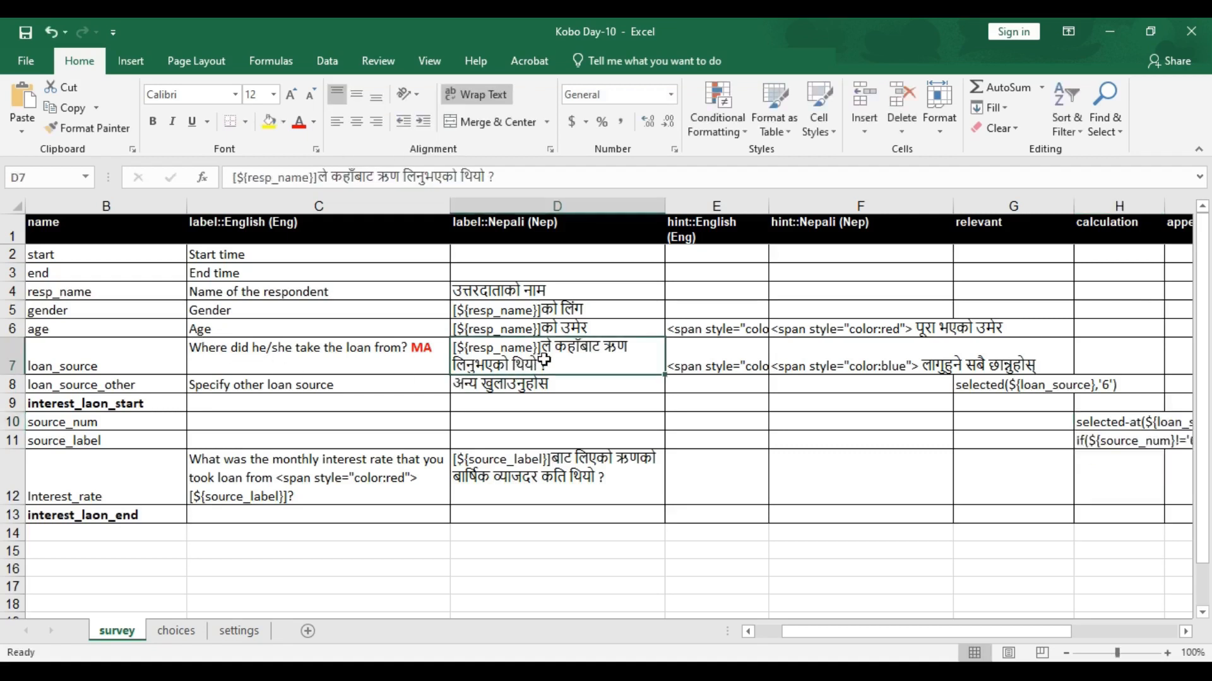
{"action": "key", "text": "Left"}
{"action": "key", "text": "Left"}
{"action": "key", "text": "Left"}
{"action": "double_click", "coordinate": [317, 367]}
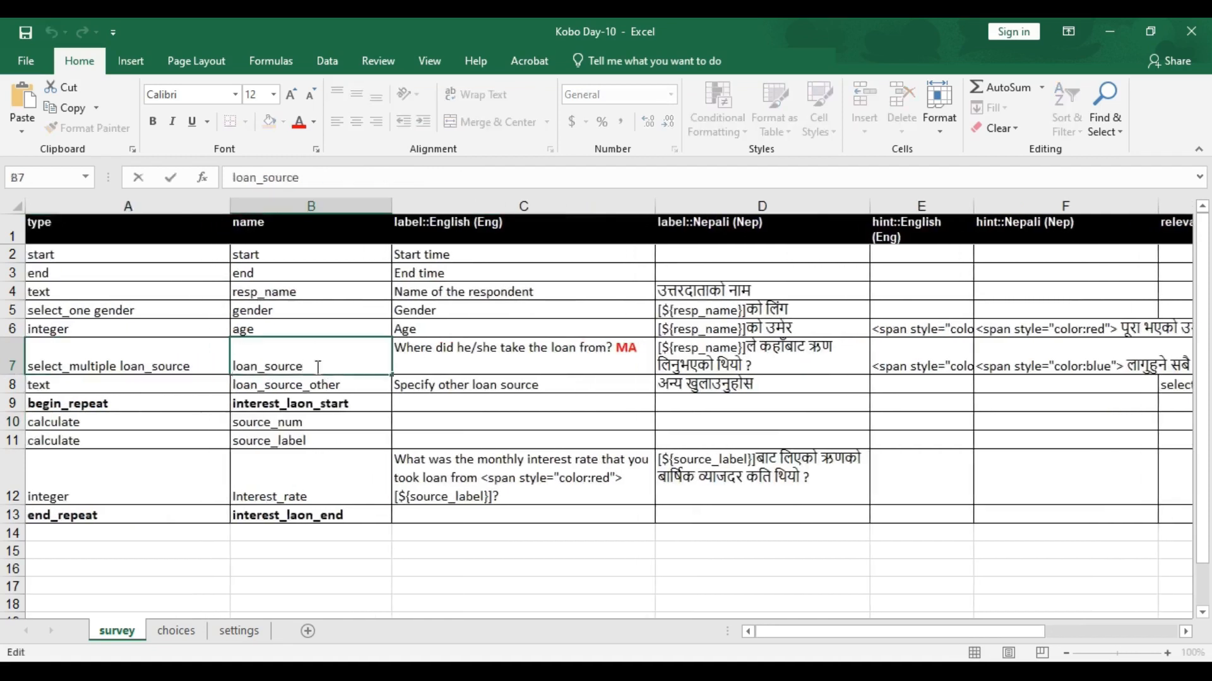
{"action": "double_click", "coordinate": [243, 357]}
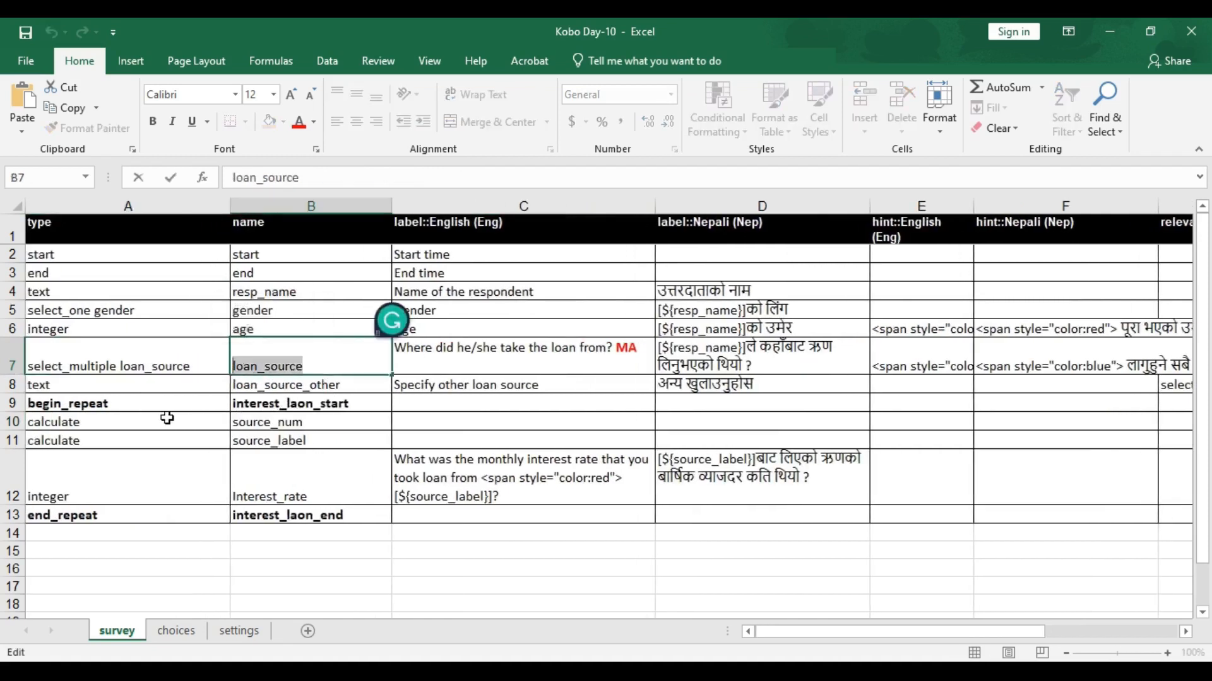
Examine the source_num entry in the survey sheet and the loan_source option codes 1 to 6 in the choices sheet.
{"action": "left_click", "coordinate": [212, 420]}
{"action": "left_click", "coordinate": [237, 422]}
{"action": "left_click", "coordinate": [176, 631]}
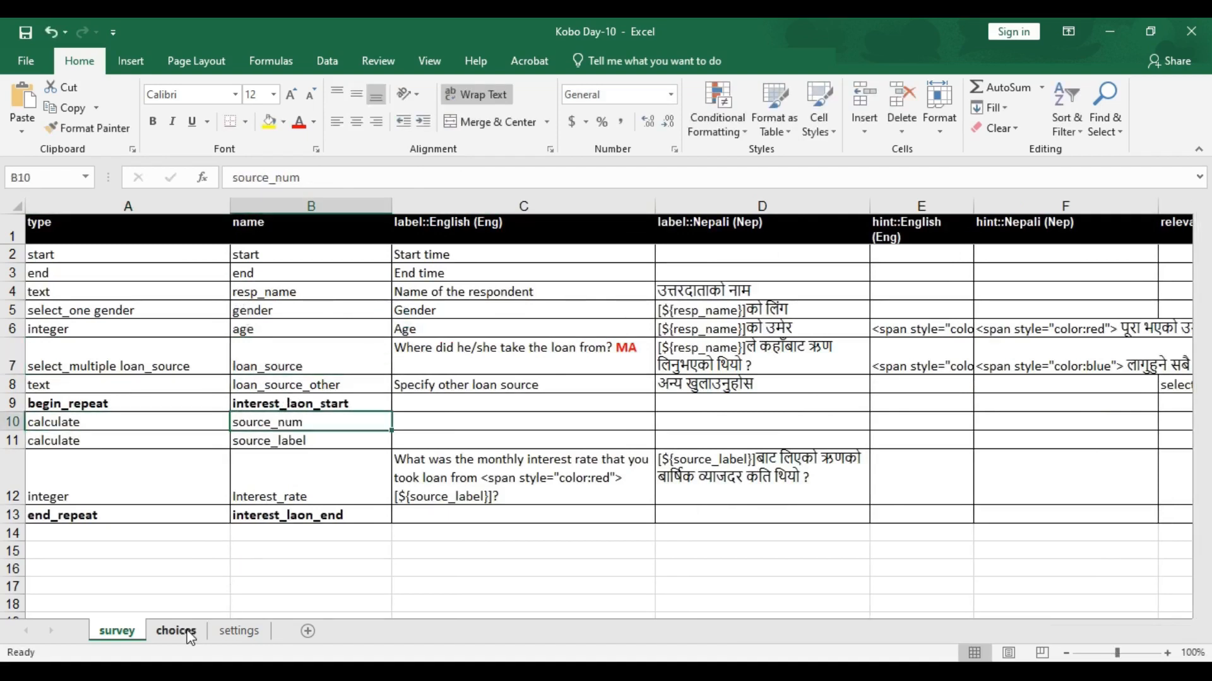
{"action": "left_click", "coordinate": [211, 316]}
{"action": "left_click", "coordinate": [218, 332]}
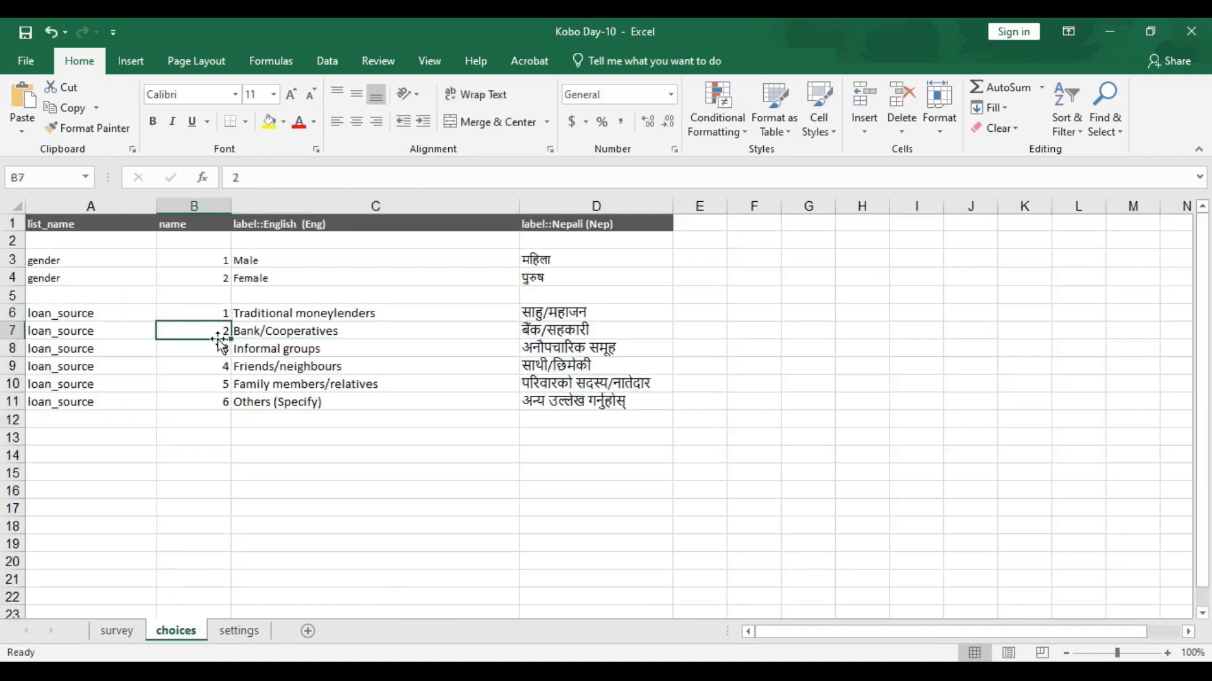
{"action": "left_click", "coordinate": [218, 349]}
{"action": "left_click", "coordinate": [219, 367]}
{"action": "left_click", "coordinate": [214, 384]}
{"action": "left_click", "coordinate": [212, 401]}
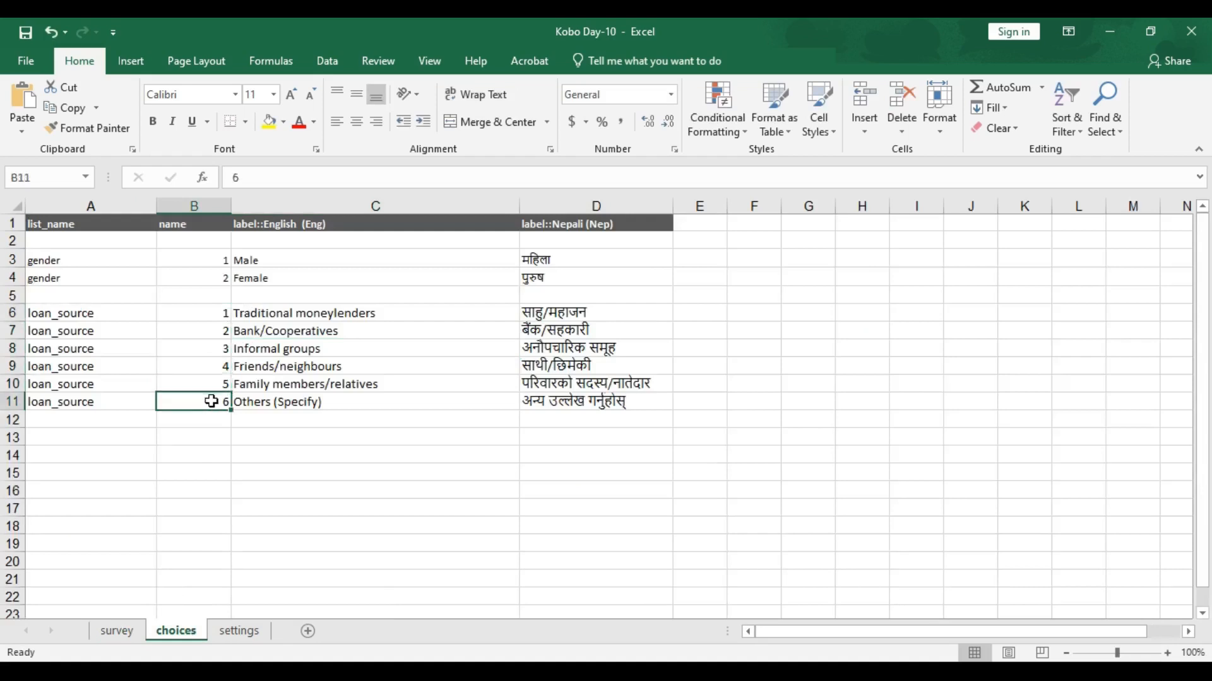
Examine the source_label calculate row in the survey sheet against the codes and English labels of the first four loan_source options in the choices sheet.
{"action": "left_click", "coordinate": [120, 631]}
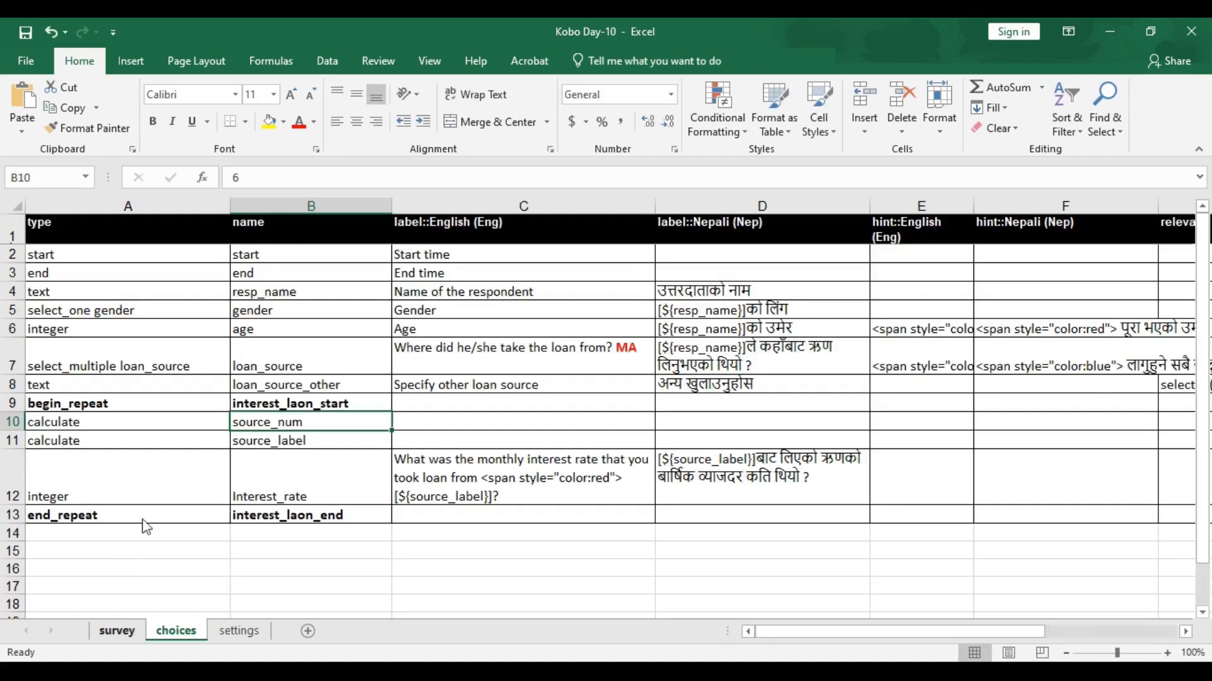
{"action": "left_click", "coordinate": [149, 442]}
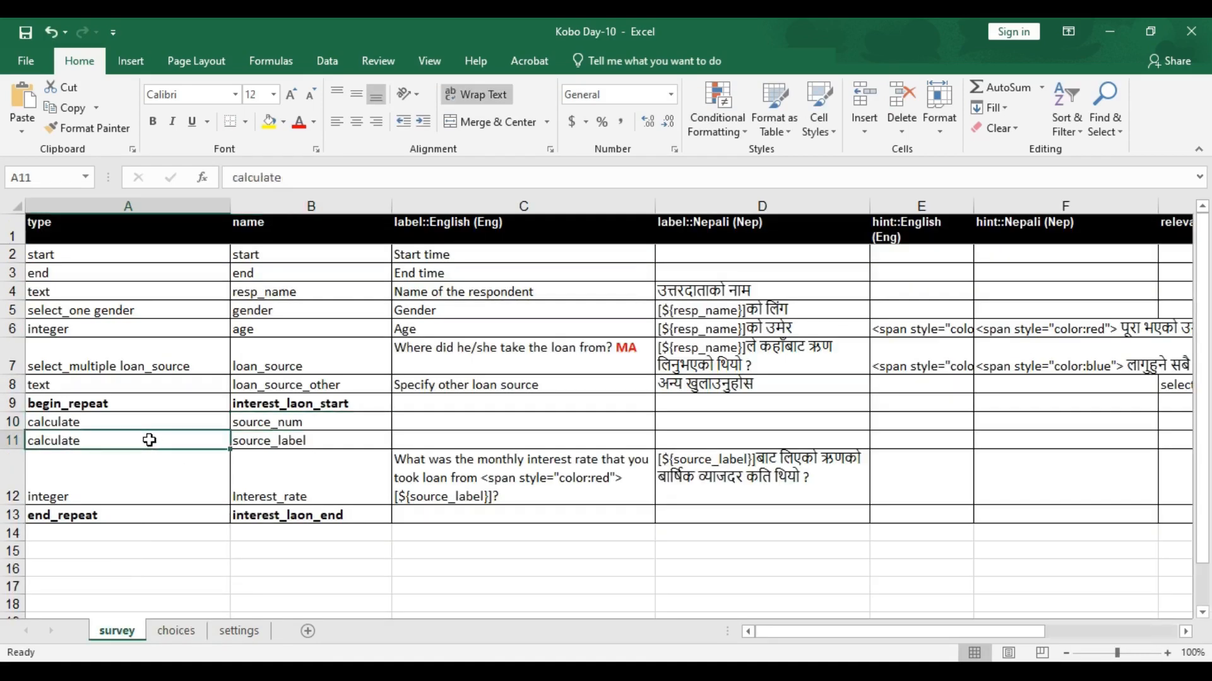
{"action": "key", "text": "Right"}
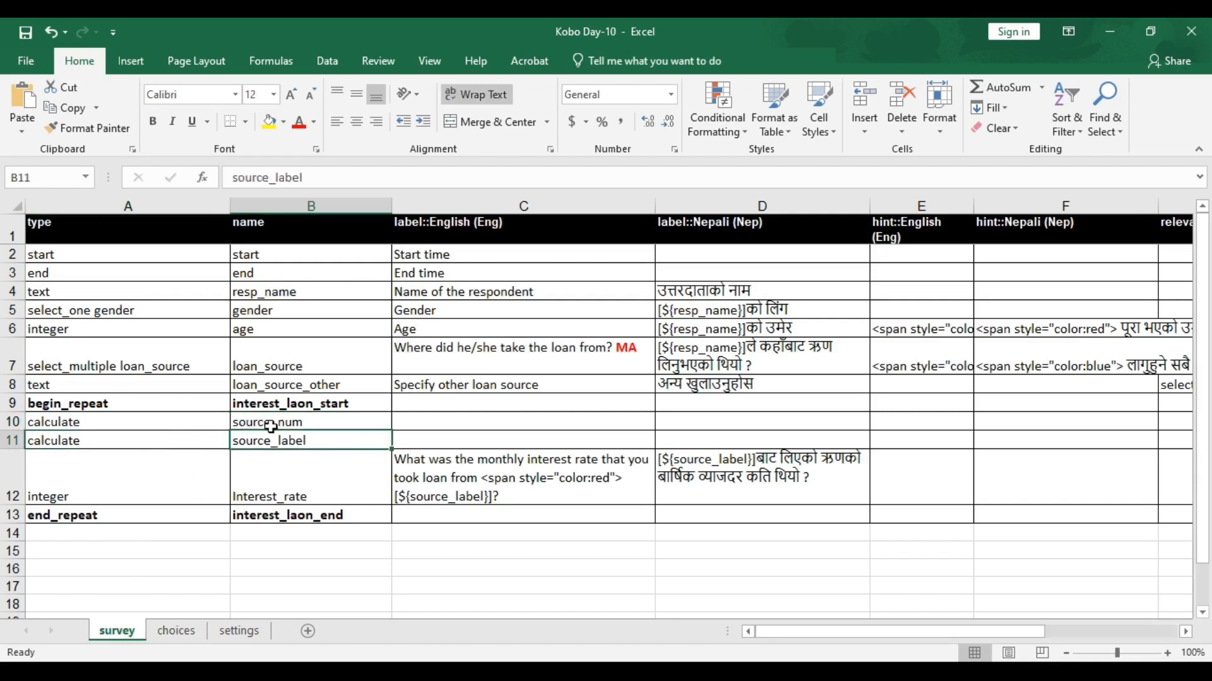
{"action": "left_click", "coordinate": [176, 631]}
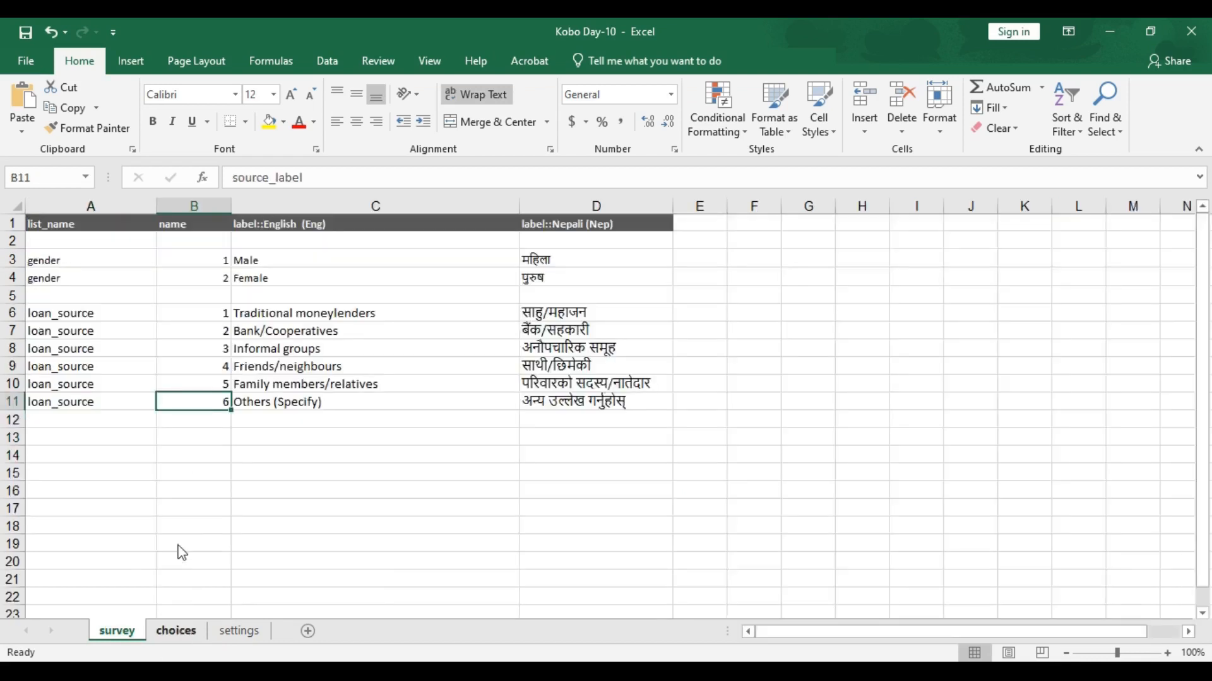
{"action": "left_click_drag", "start_coordinate": [217, 314], "coordinate": [224, 366]}
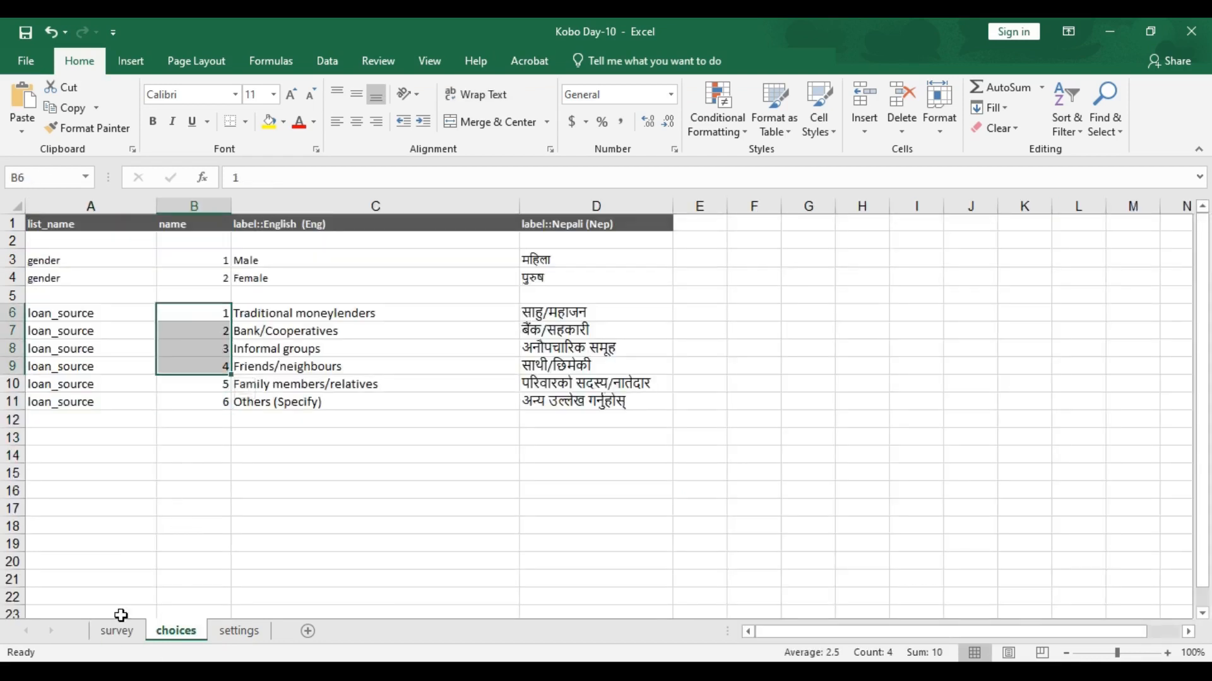
{"action": "left_click", "coordinate": [118, 631]}
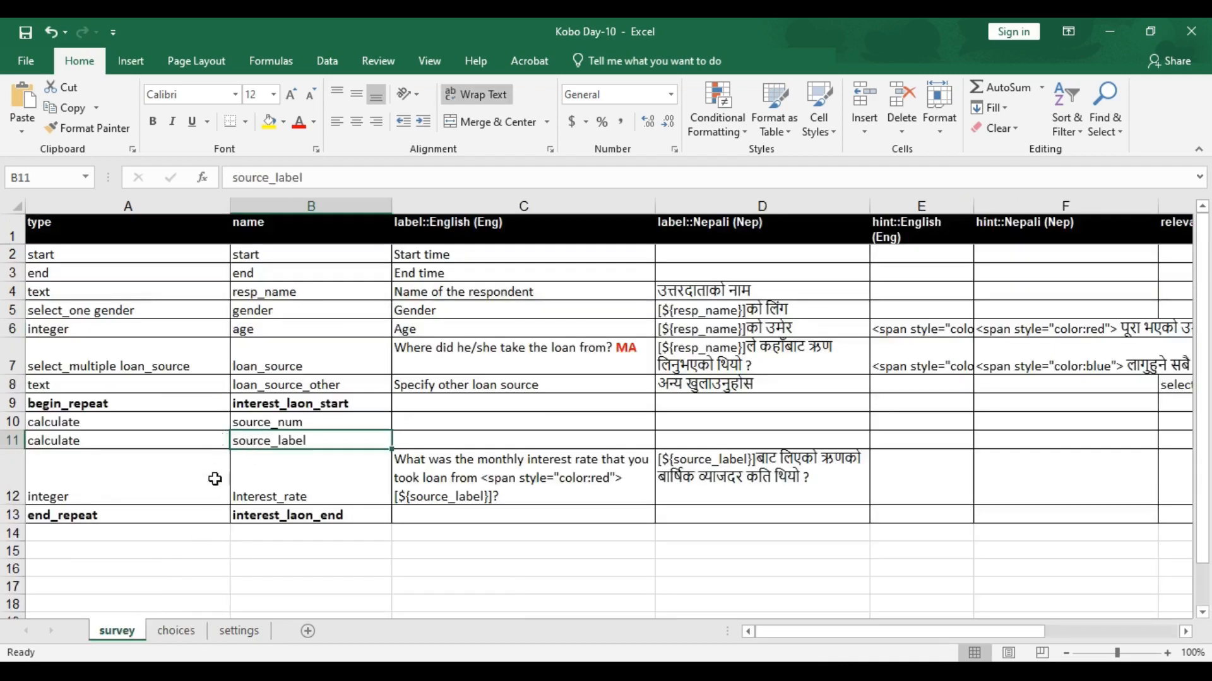
{"action": "left_click", "coordinate": [176, 631]}
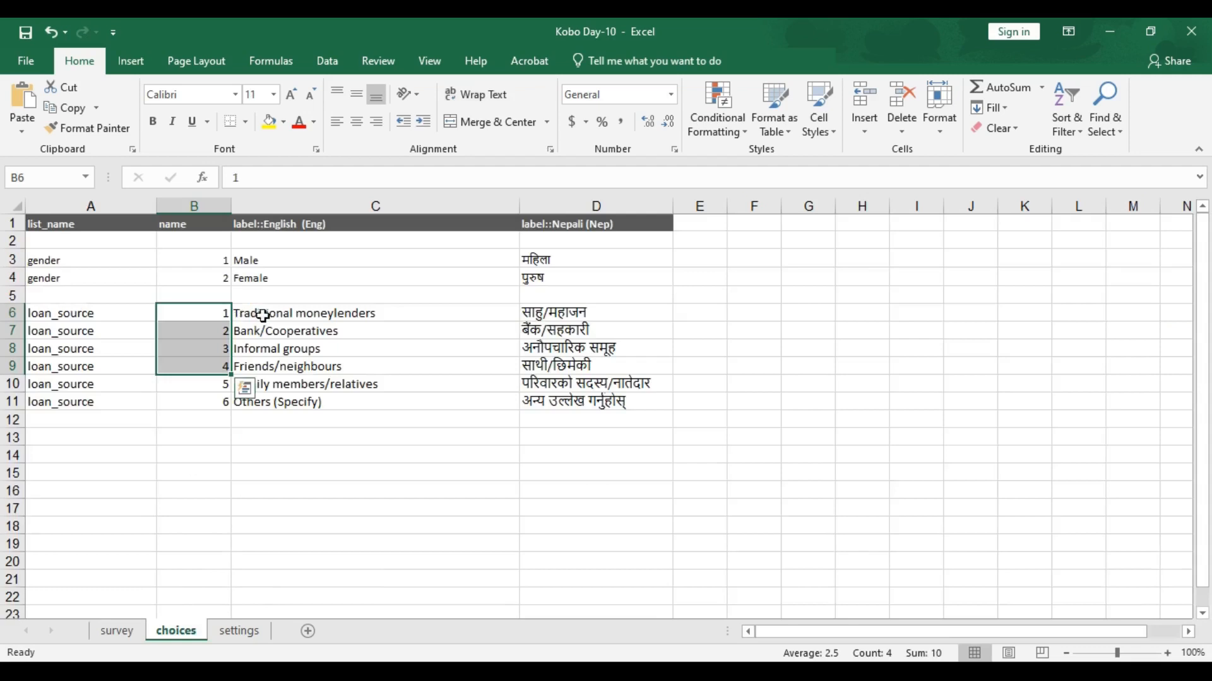
{"action": "left_click_drag", "start_coordinate": [263, 315], "coordinate": [295, 368]}
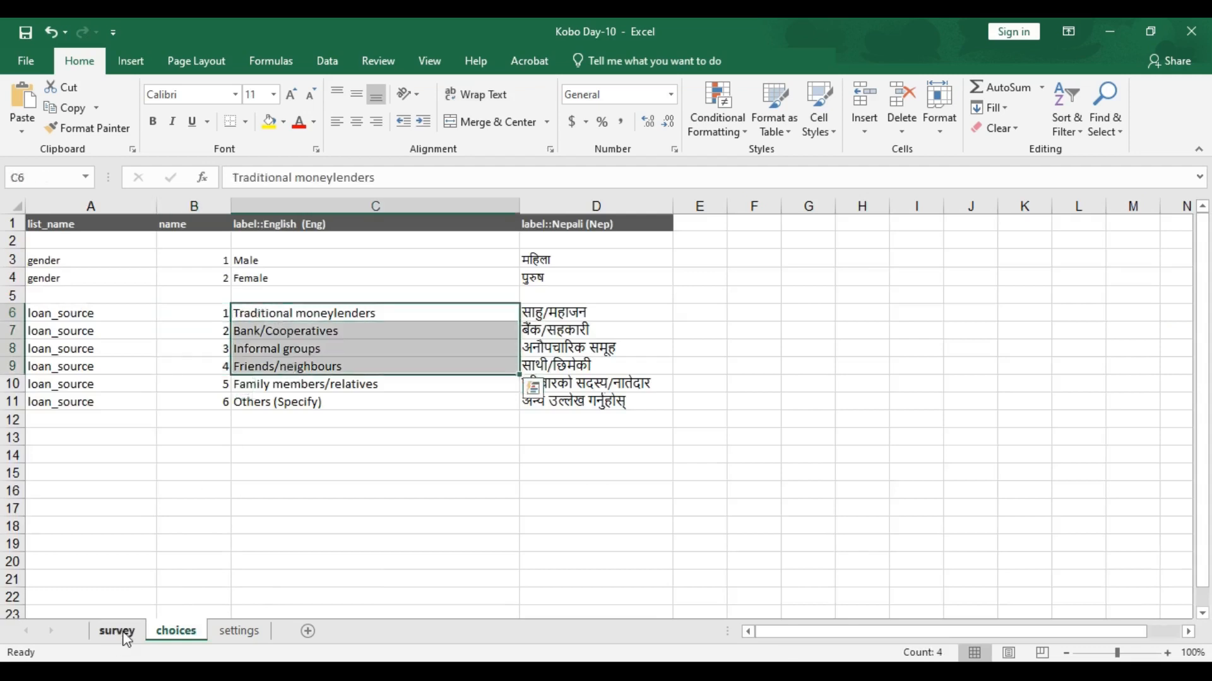
Examine the source_label row across to its calculation column and highlight source_num in the formula's if condition.
{"action": "left_click", "coordinate": [117, 631]}
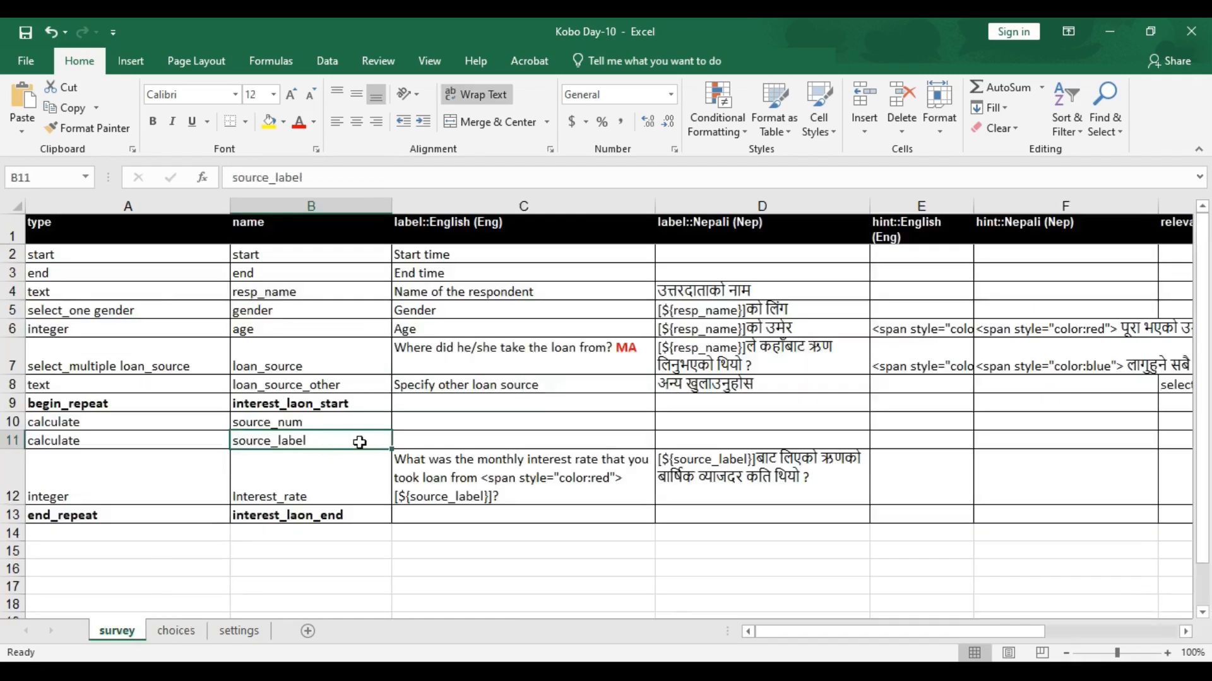
{"action": "key", "text": "Right"}
{"action": "key", "text": "Right"}
{"action": "key", "text": "Right"}
{"action": "key", "text": "Right"}
{"action": "key", "text": "Right"}
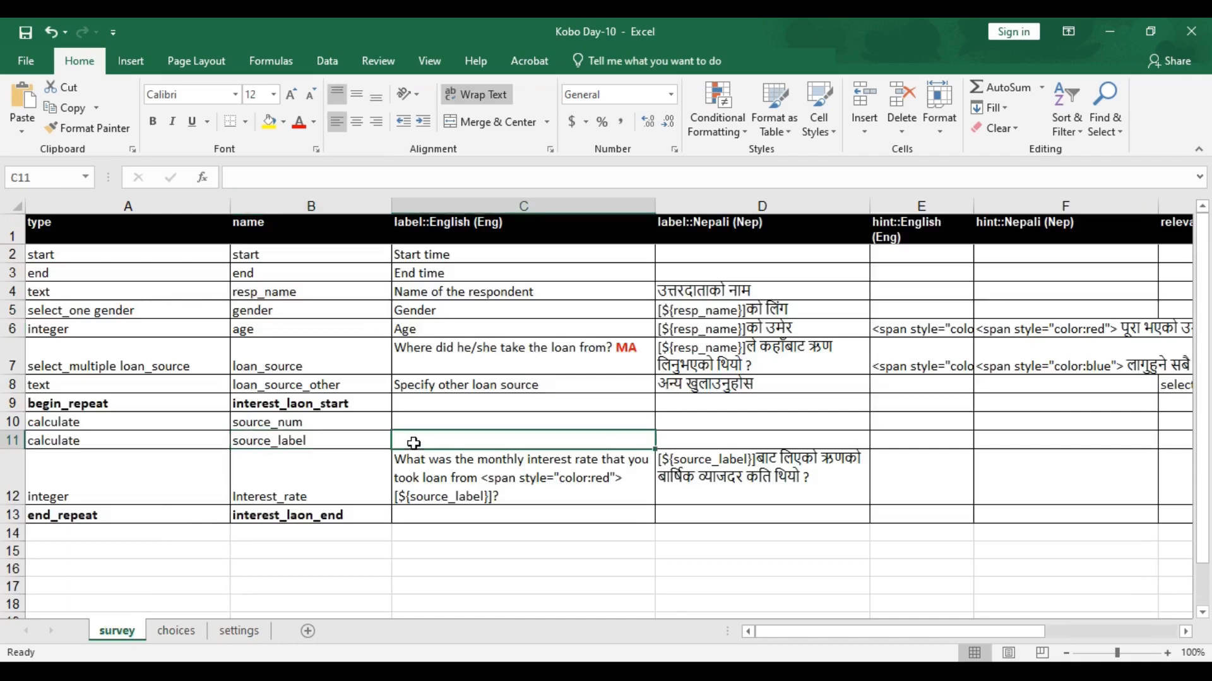
{"action": "key", "text": "Right"}
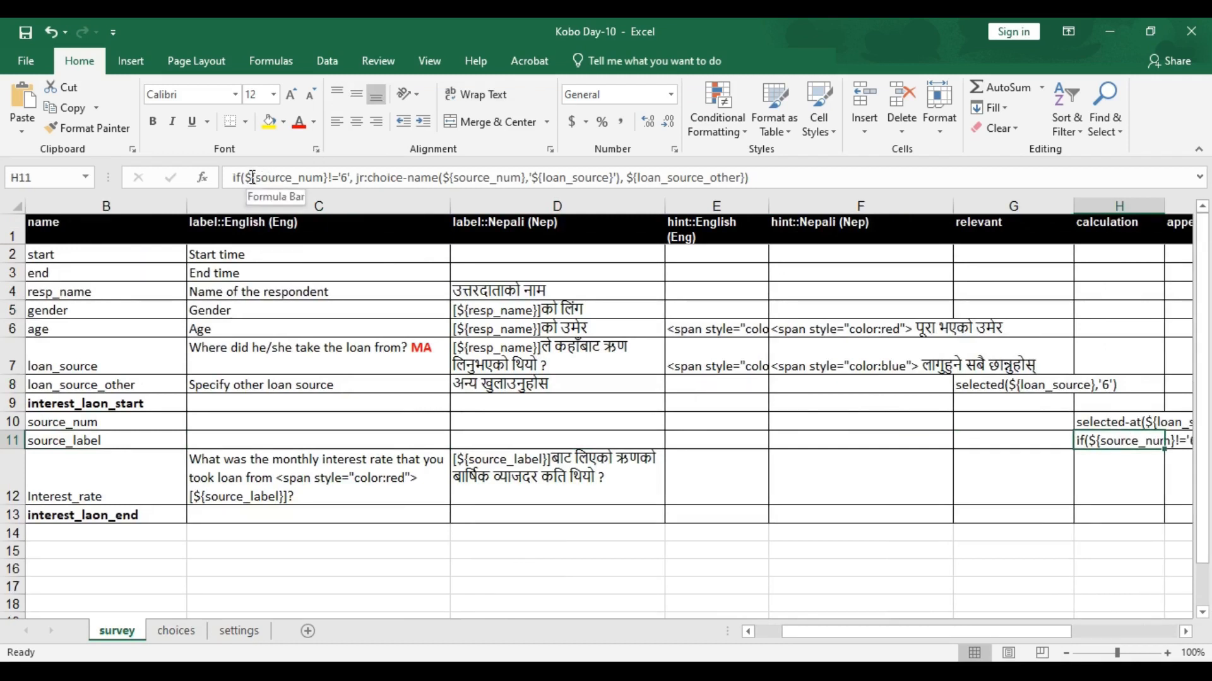
{"action": "left_click_drag", "start_coordinate": [257, 177], "coordinate": [323, 177]}
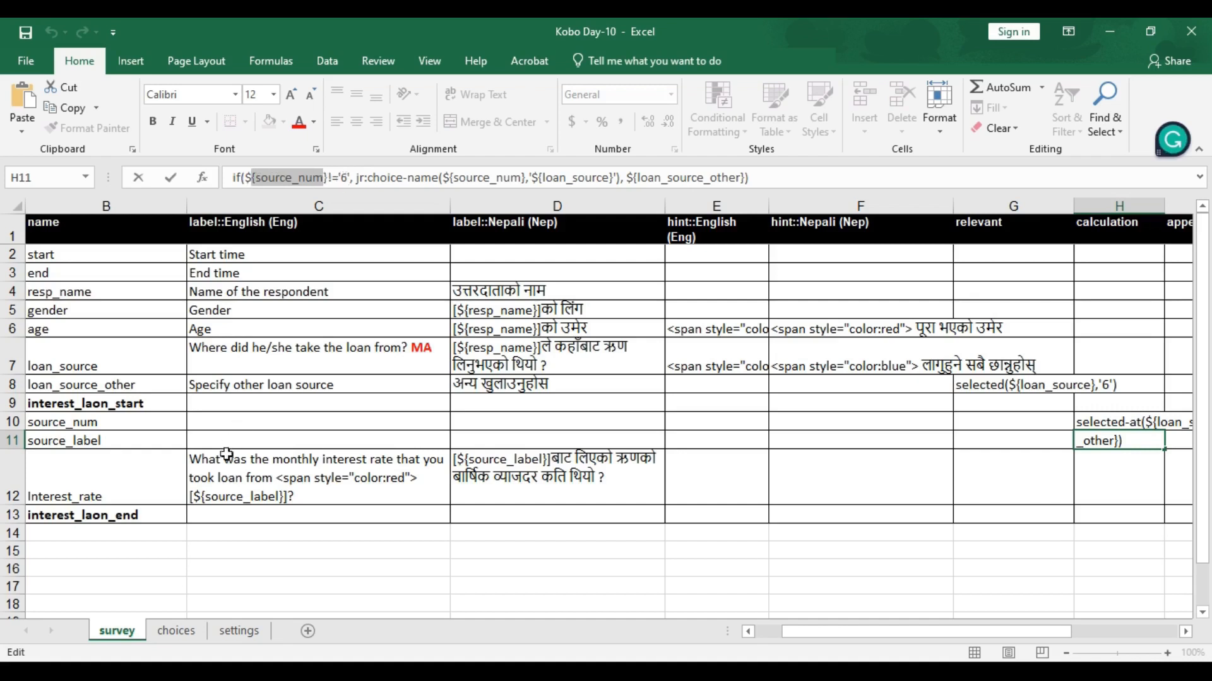
Examine the English labels of loan_source options 1 to 5 and Others (Specify) in the choices sheet, and the loan_source_other name in the survey sheet.
{"action": "left_click", "coordinate": [181, 633]}
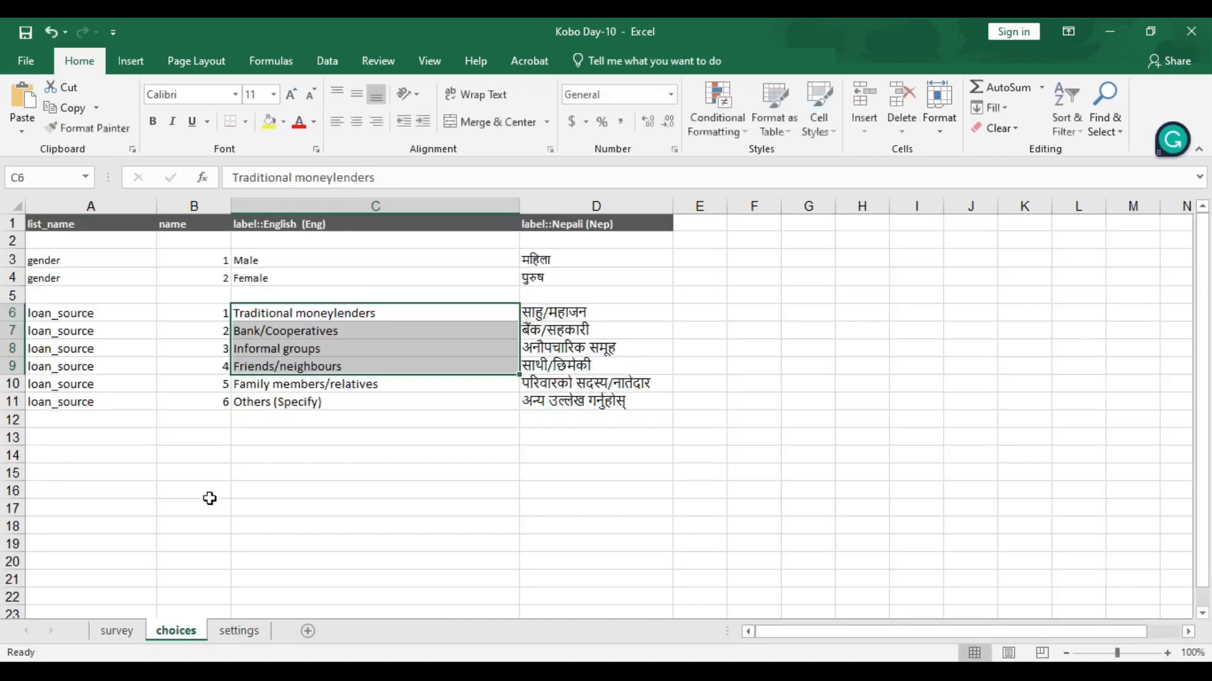
{"action": "left_click_drag", "start_coordinate": [239, 382], "coordinate": [300, 313]}
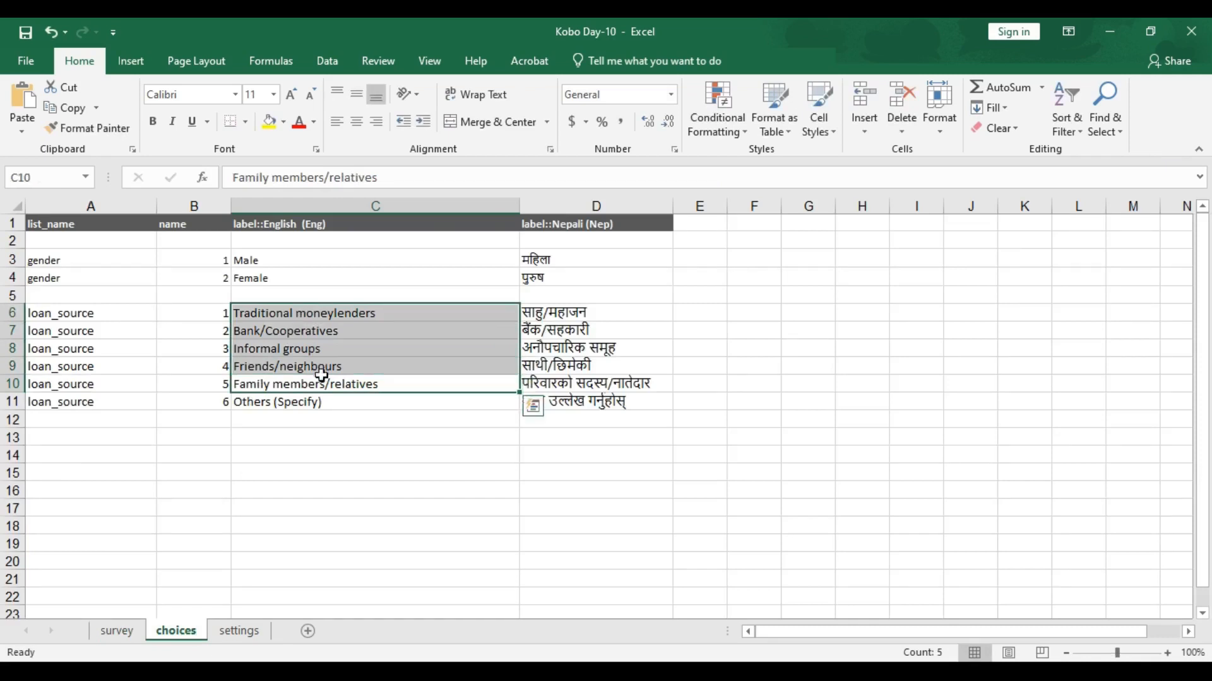
{"action": "left_click", "coordinate": [292, 402]}
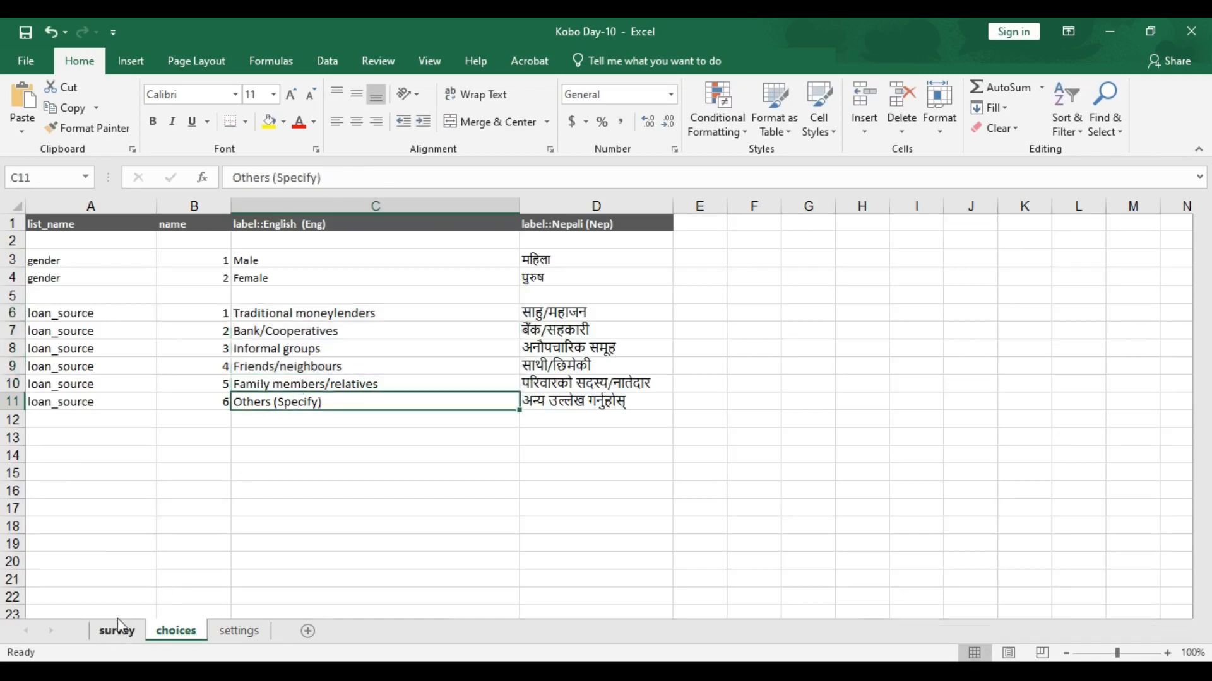
{"action": "left_click", "coordinate": [119, 634]}
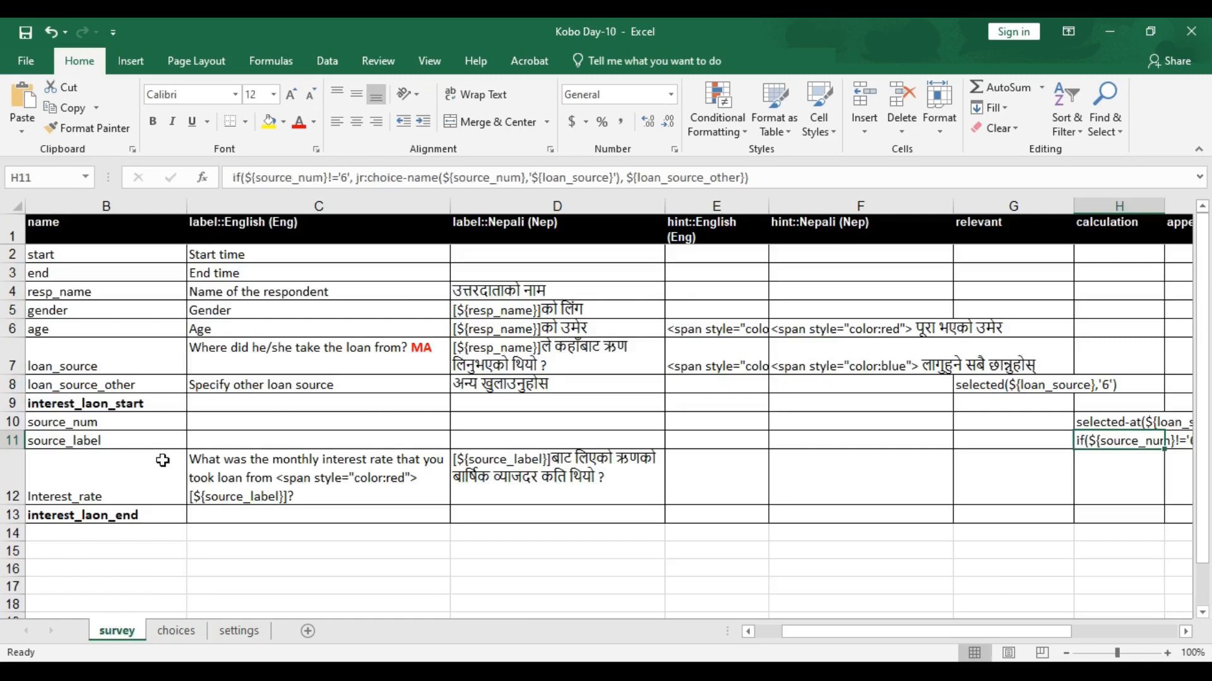
{"action": "left_click", "coordinate": [116, 382]}
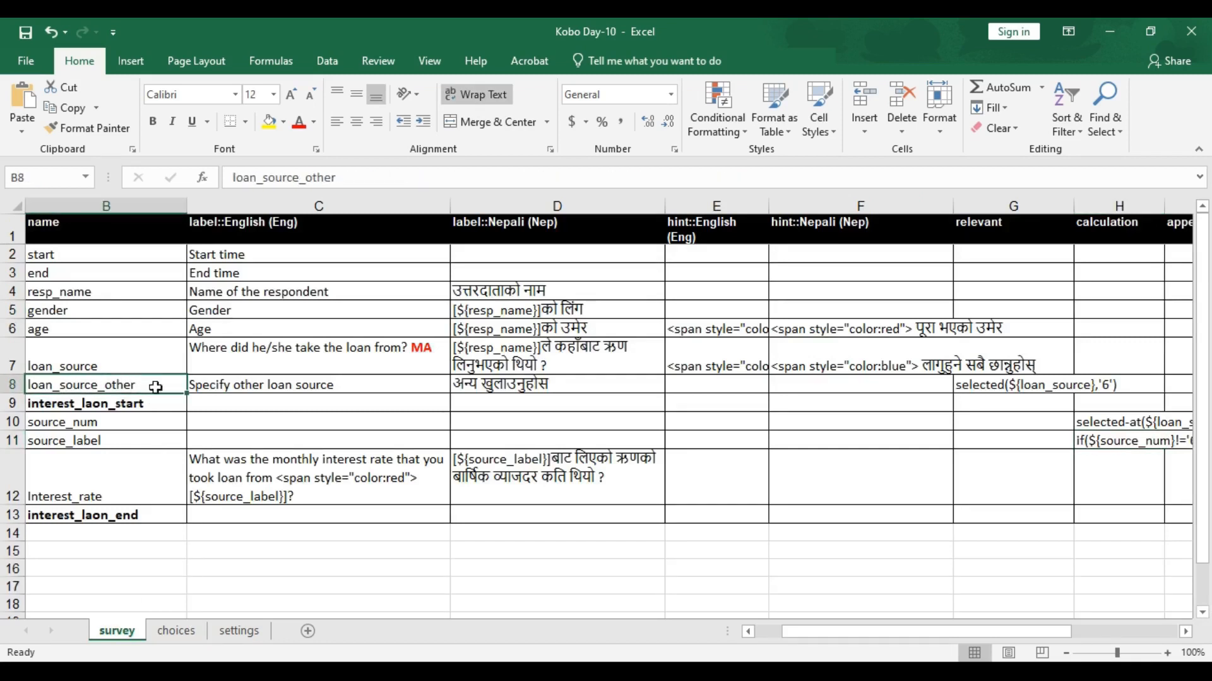
Examine the if(${source_num}!='6' condition in the source_label calculation alongside the selected-at formula of source_num.
{"action": "left_click", "coordinate": [1119, 443]}
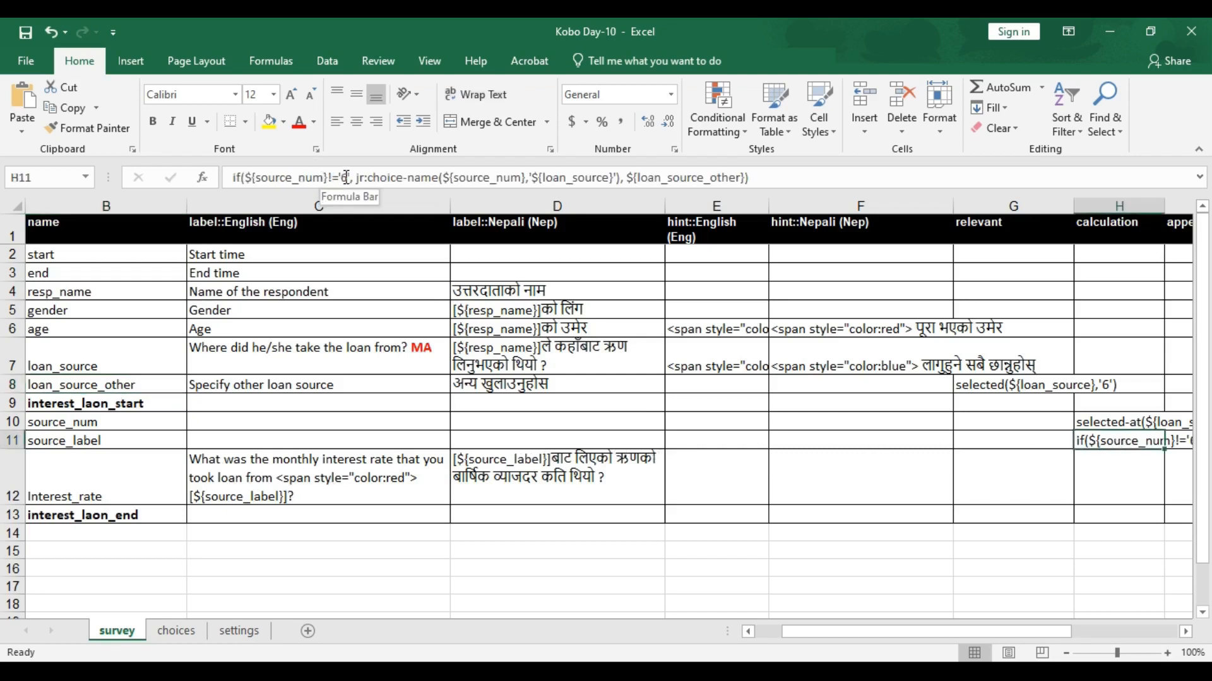
{"action": "left_click_drag", "start_coordinate": [351, 177], "coordinate": [233, 178]}
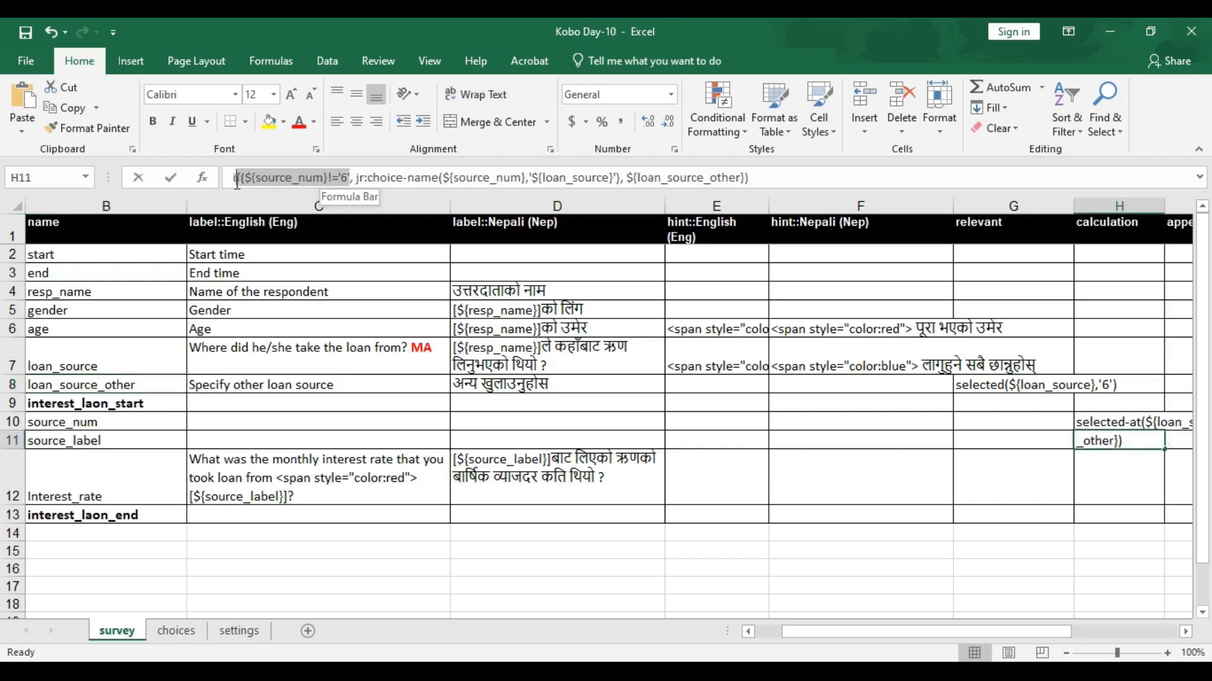
{"action": "left_click", "coordinate": [1119, 424]}
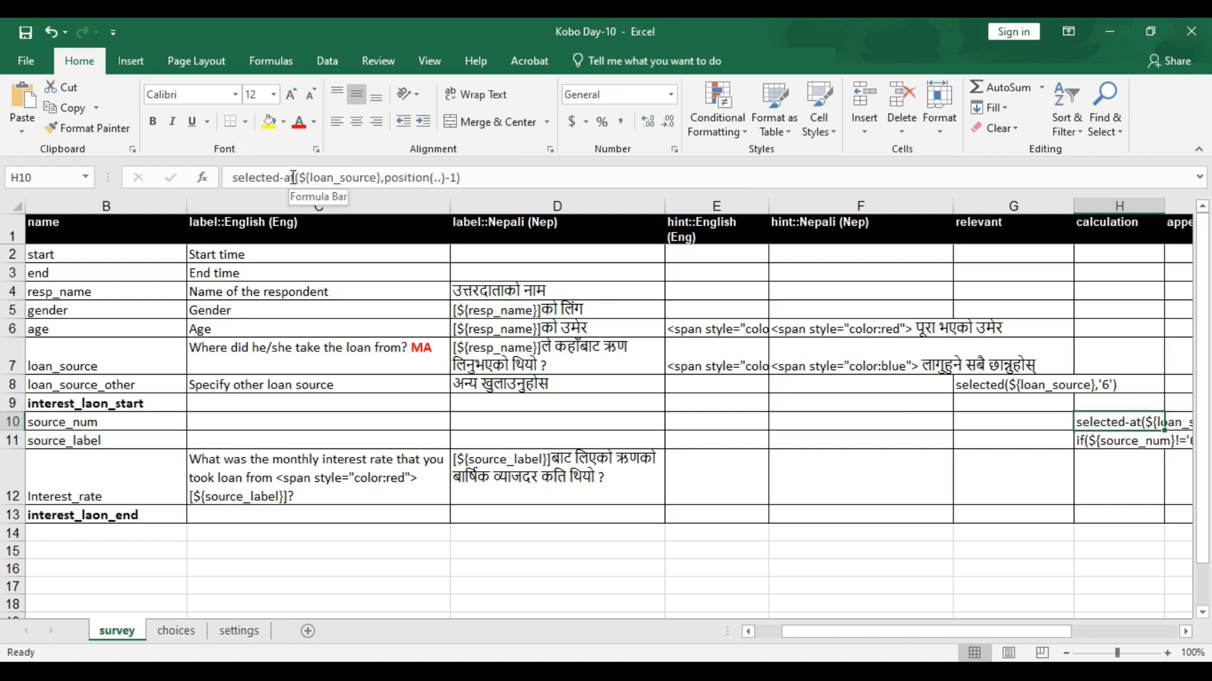
Examine the source_num argument of jr:choice-name in the source_label calculation and the first three loan_source codes in the choices sheet.
{"action": "left_click", "coordinate": [1106, 448]}
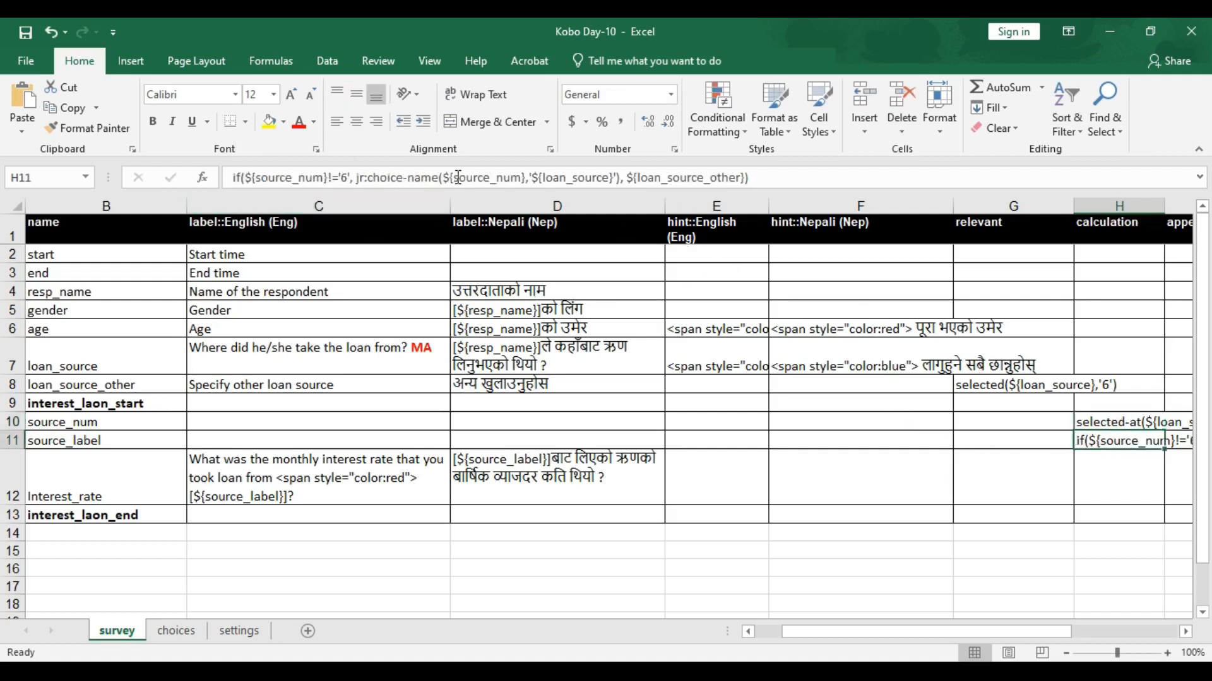
{"action": "left_click_drag", "start_coordinate": [458, 177], "coordinate": [514, 175]}
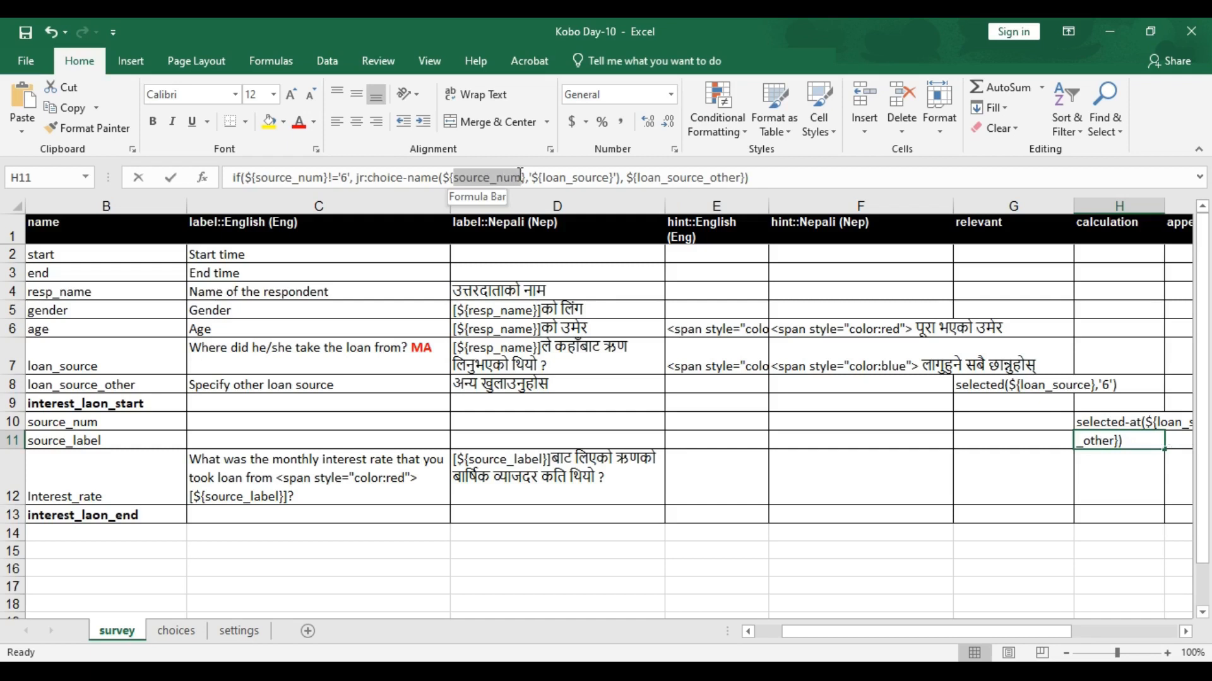
{"action": "left_click", "coordinate": [175, 632]}
{"action": "left_click_drag", "start_coordinate": [221, 312], "coordinate": [211, 352]}
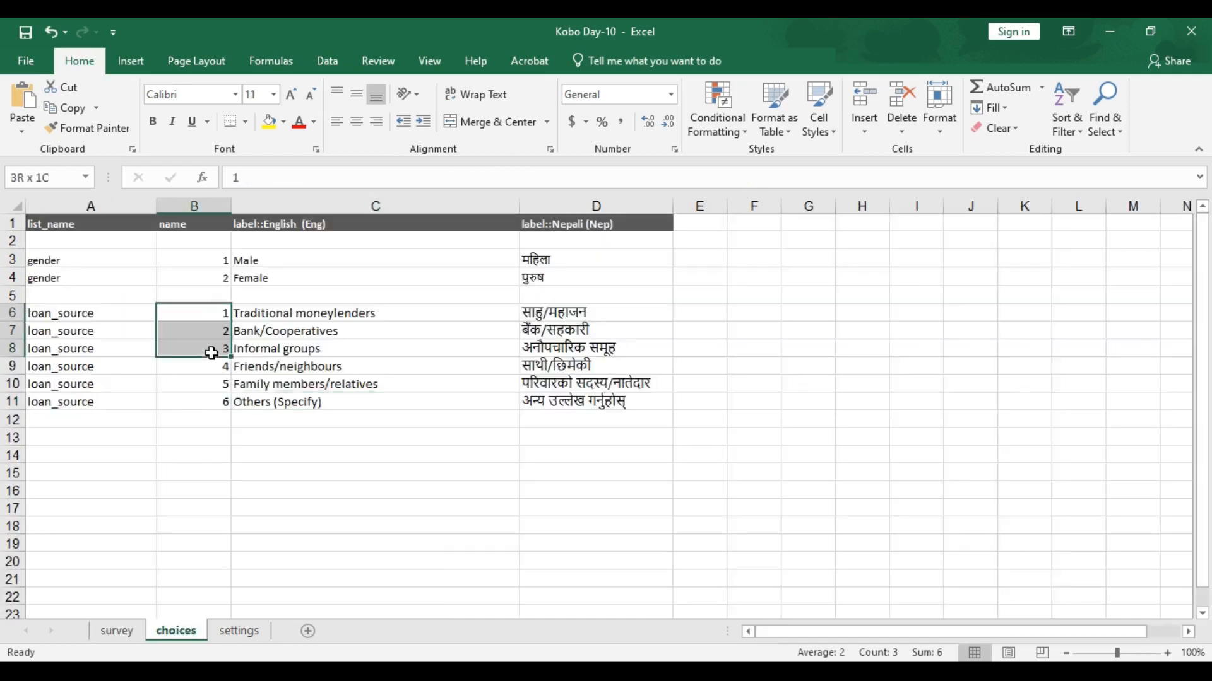
{"action": "left_click", "coordinate": [118, 637]}
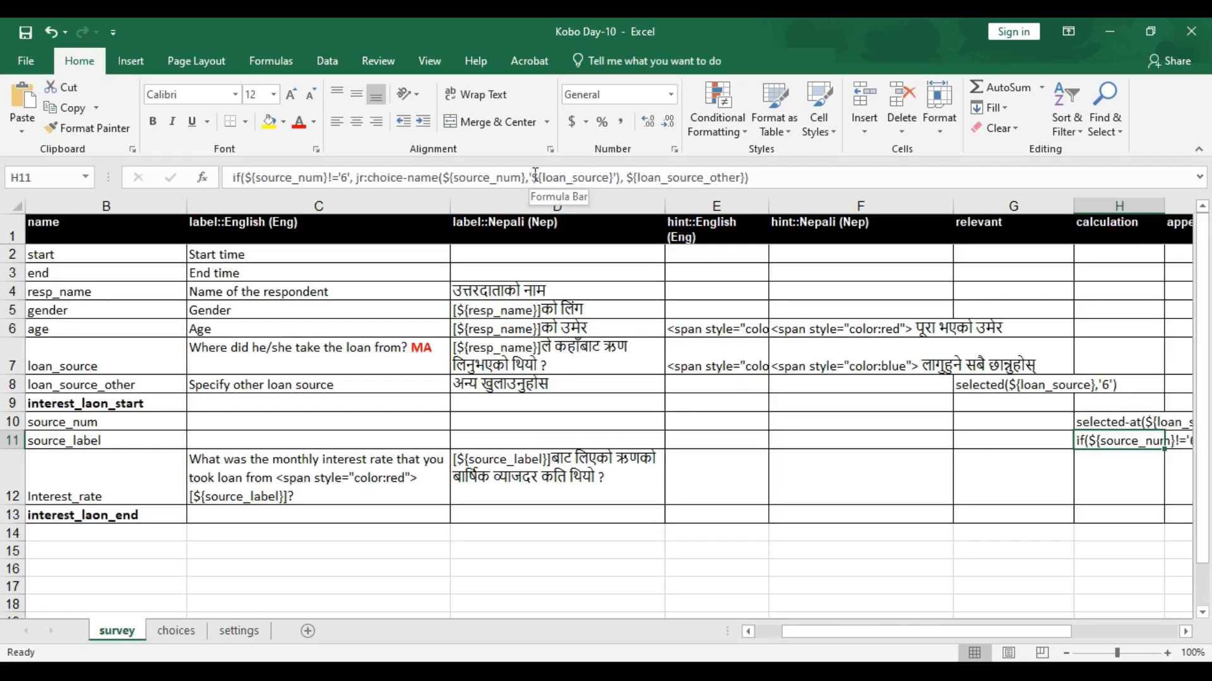
Examine the ${loan_source} argument of jr:choice-name in the source_label calculation and the source_num and loan_source names in the survey sheet.
{"action": "left_click_drag", "start_coordinate": [534, 177], "coordinate": [612, 177]}
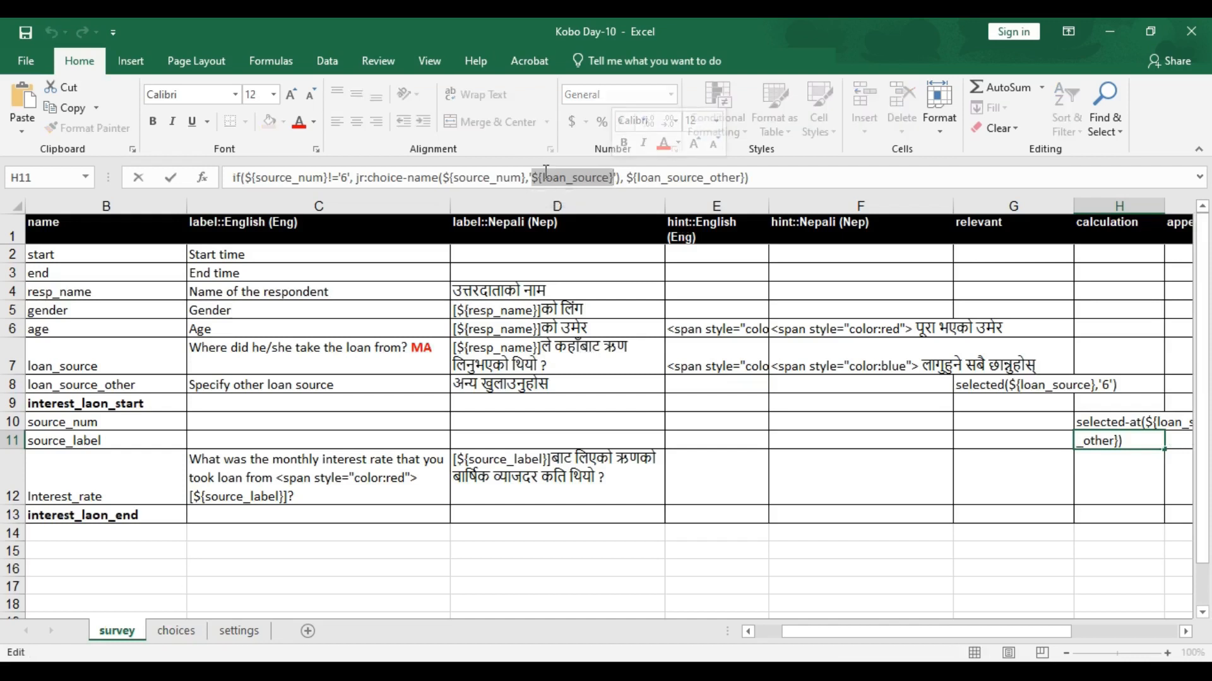
{"action": "left_click", "coordinate": [114, 425]}
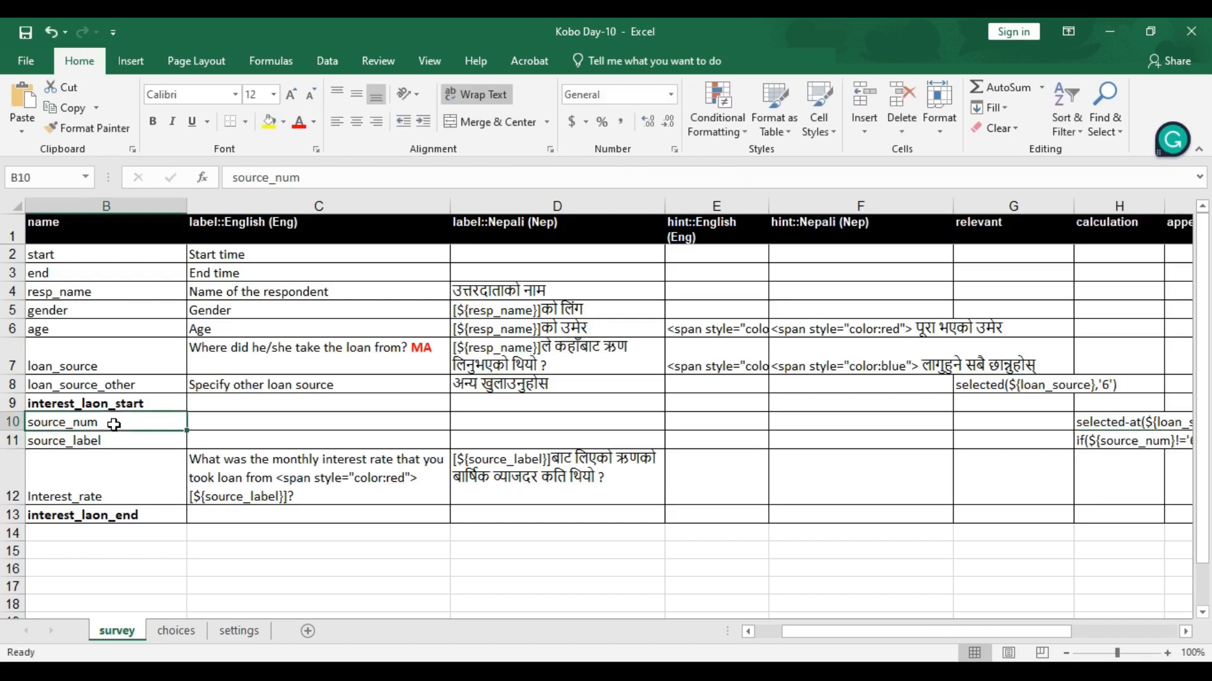
{"action": "left_click", "coordinate": [105, 358]}
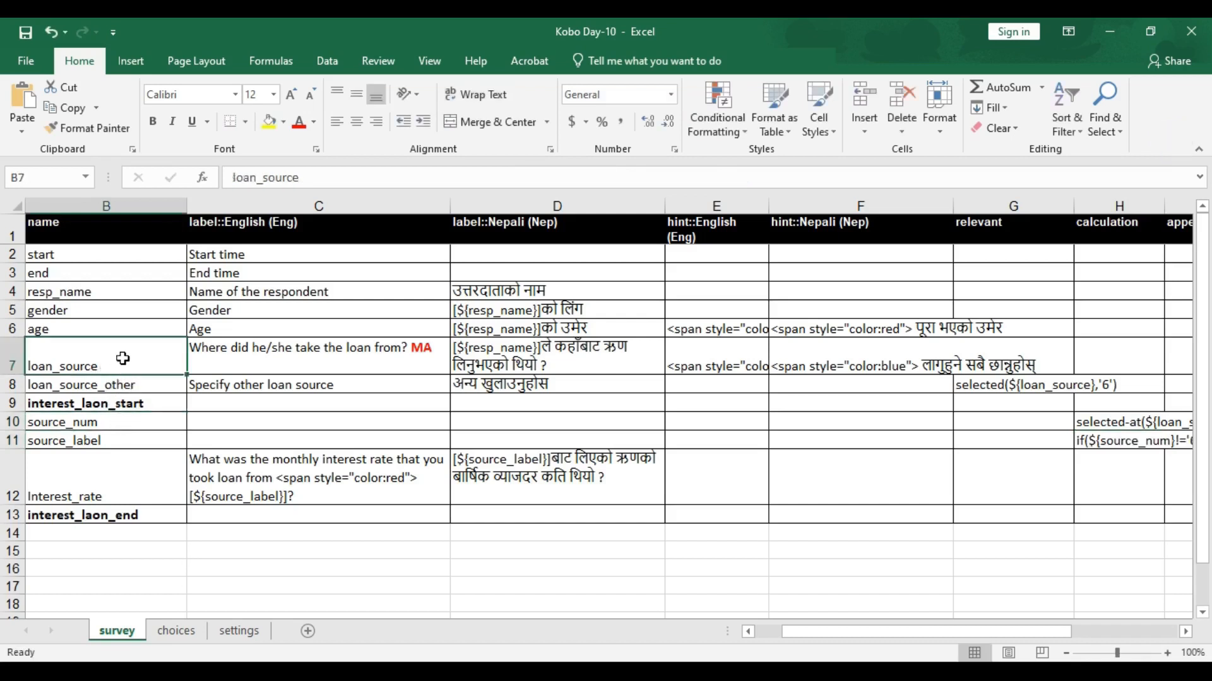
{"action": "double_click", "coordinate": [122, 358]}
{"action": "left_click_drag", "start_coordinate": [122, 358], "coordinate": [20, 366]}
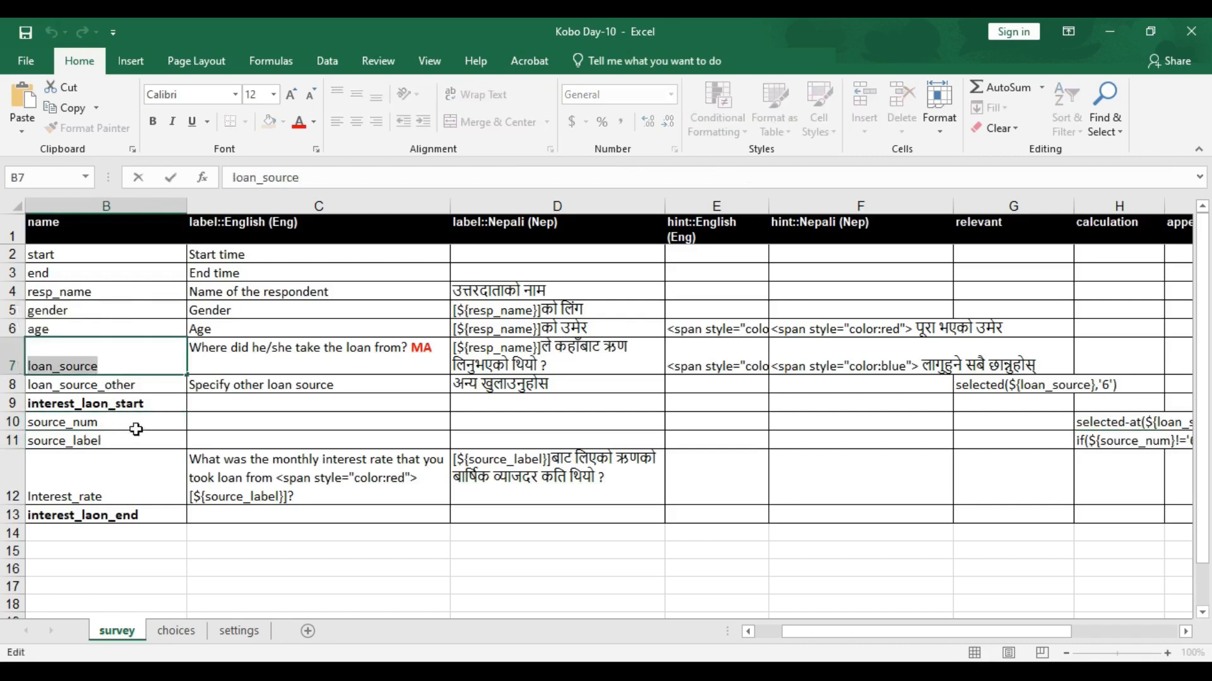
Examine the source_num and ${loan_source} arguments of jr:choice-name together in the source_label calculation.
{"action": "left_click", "coordinate": [1125, 446]}
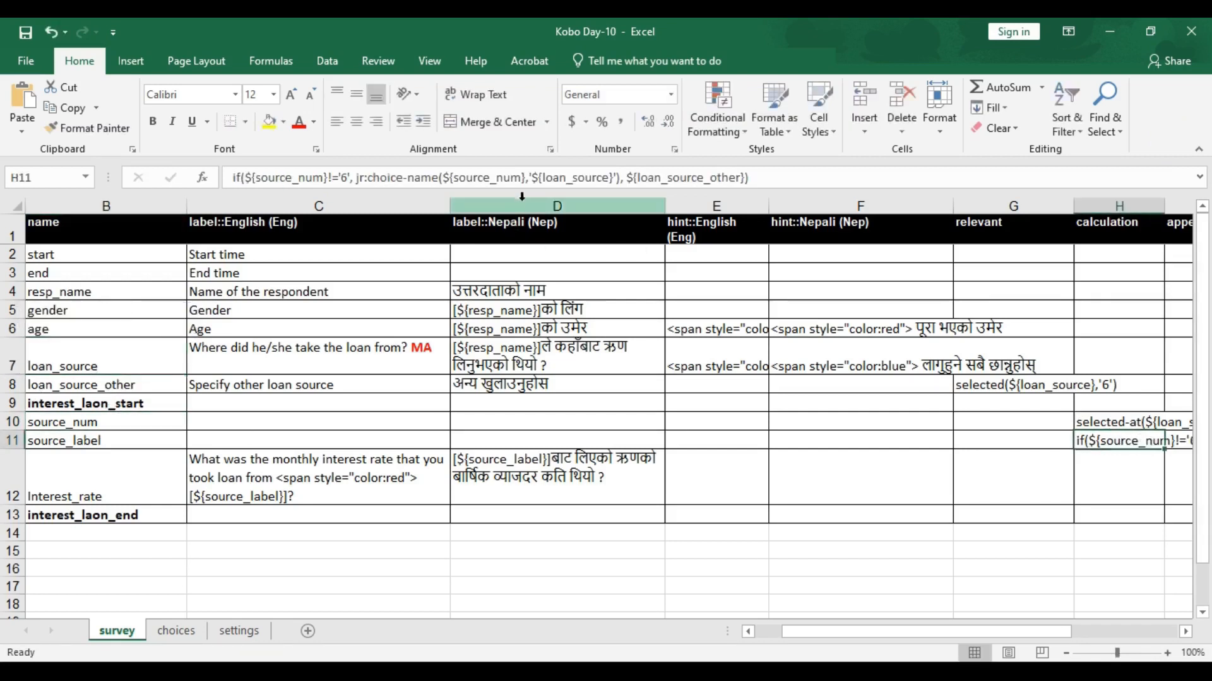
{"action": "left_click_drag", "start_coordinate": [454, 178], "coordinate": [521, 177]}
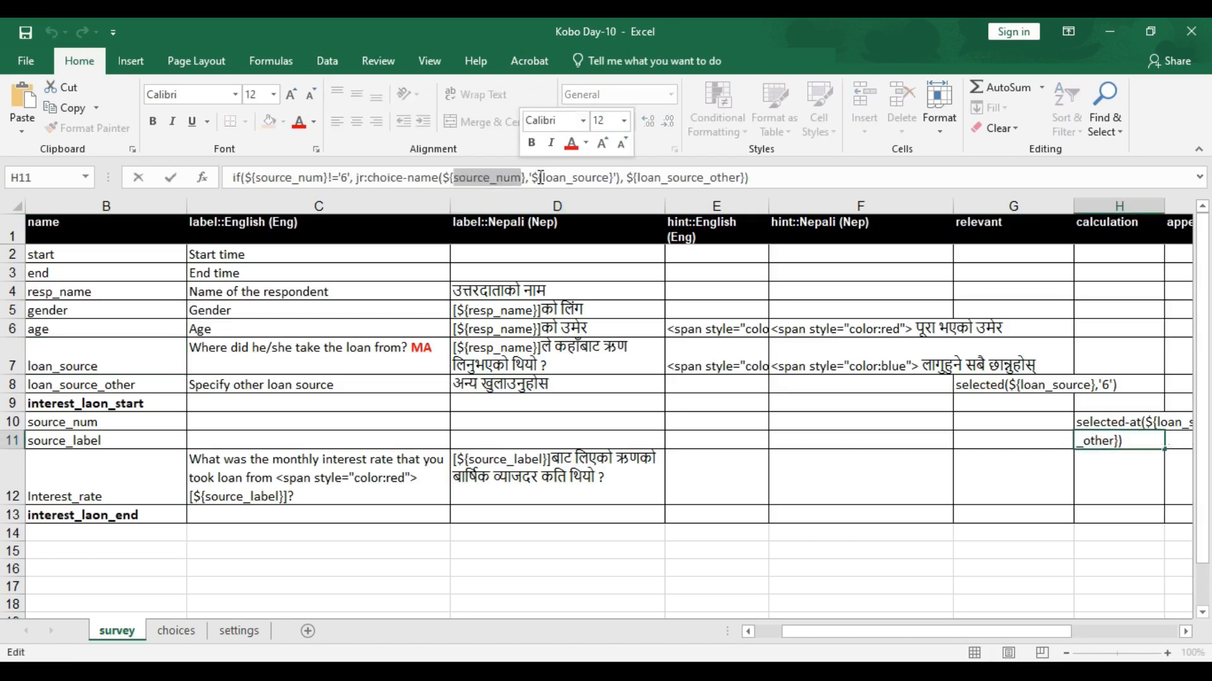
{"action": "left_click", "coordinate": [540, 178]}
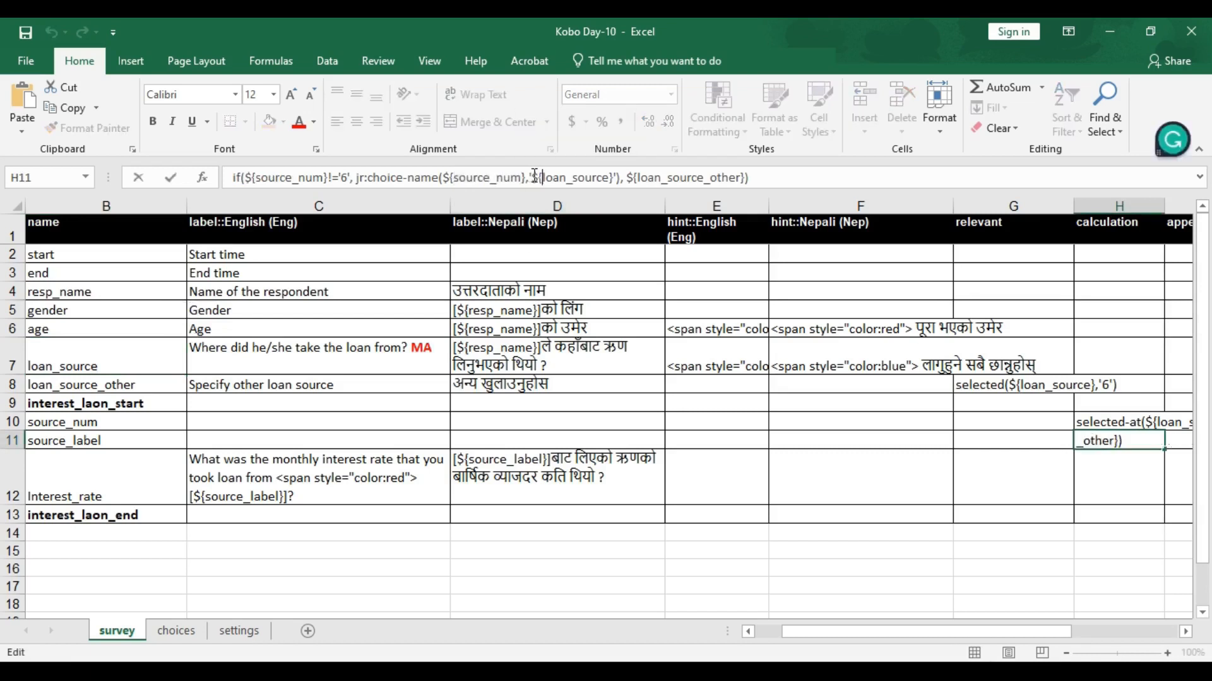
{"action": "left_click_drag", "start_coordinate": [533, 177], "coordinate": [615, 177]}
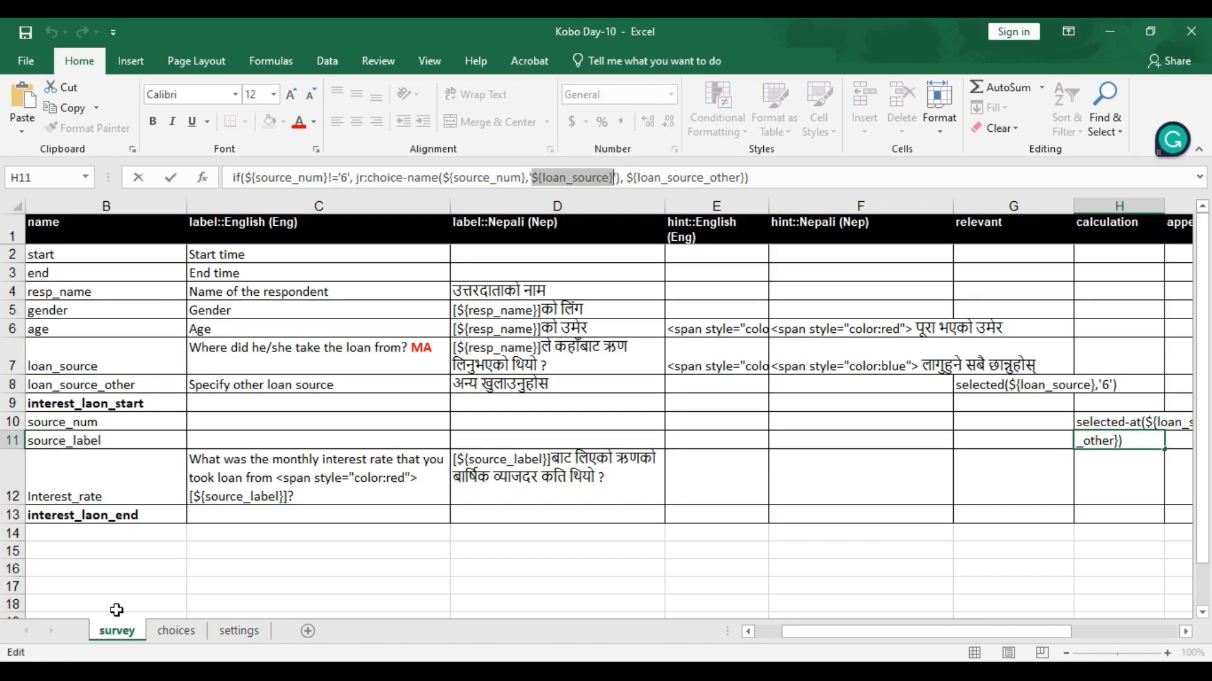
Match loan_source codes 1, 2, 3 and 6 with their English labels in the choices sheet.
{"action": "left_click", "coordinate": [176, 631]}
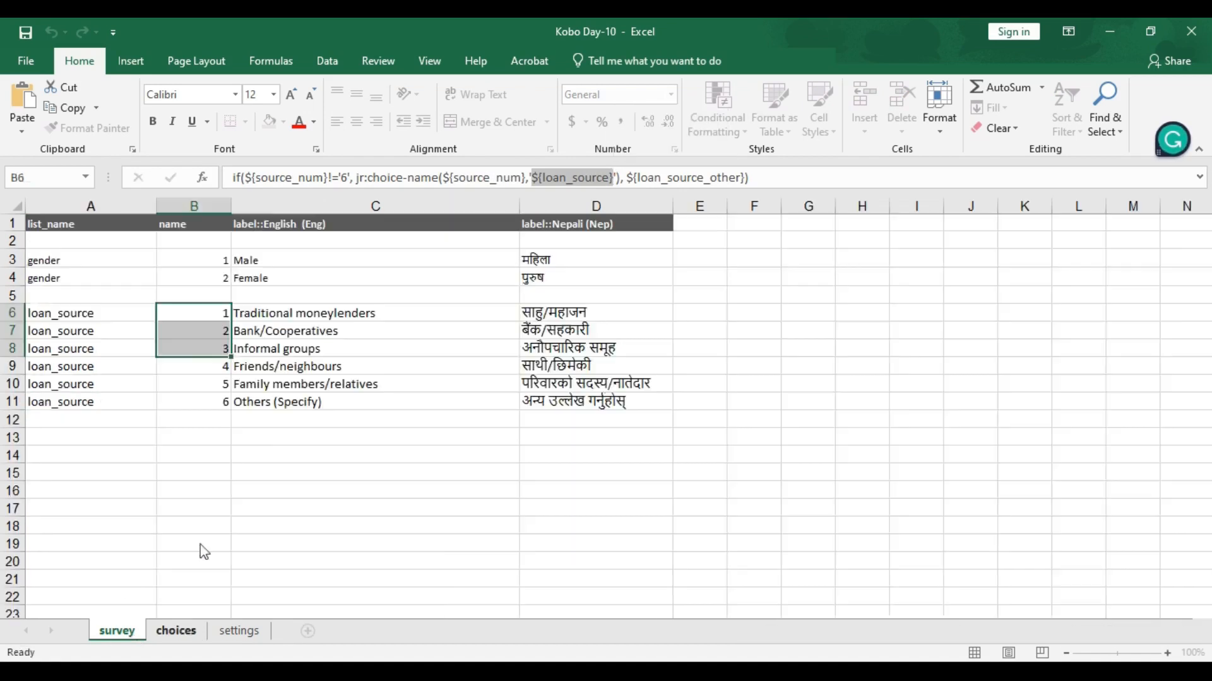
{"action": "left_click", "coordinate": [252, 314]}
{"action": "left_click", "coordinate": [206, 333]}
{"action": "left_click", "coordinate": [288, 330]}
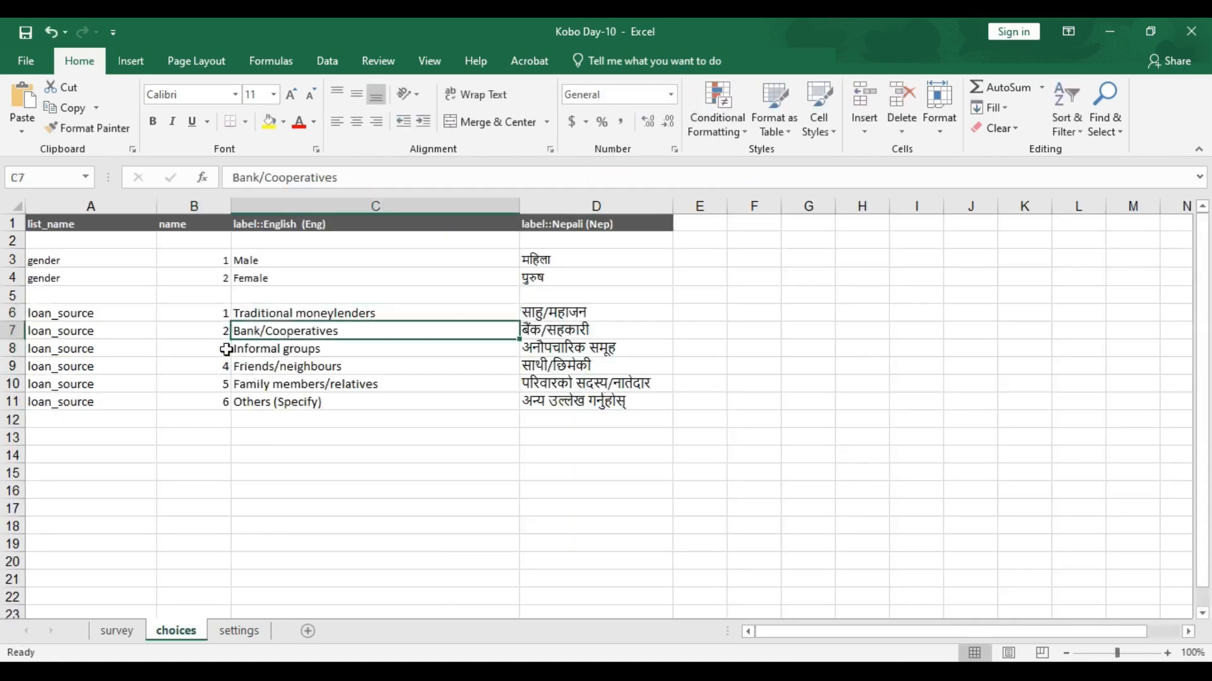
{"action": "left_click", "coordinate": [227, 349]}
{"action": "left_click", "coordinate": [270, 351]}
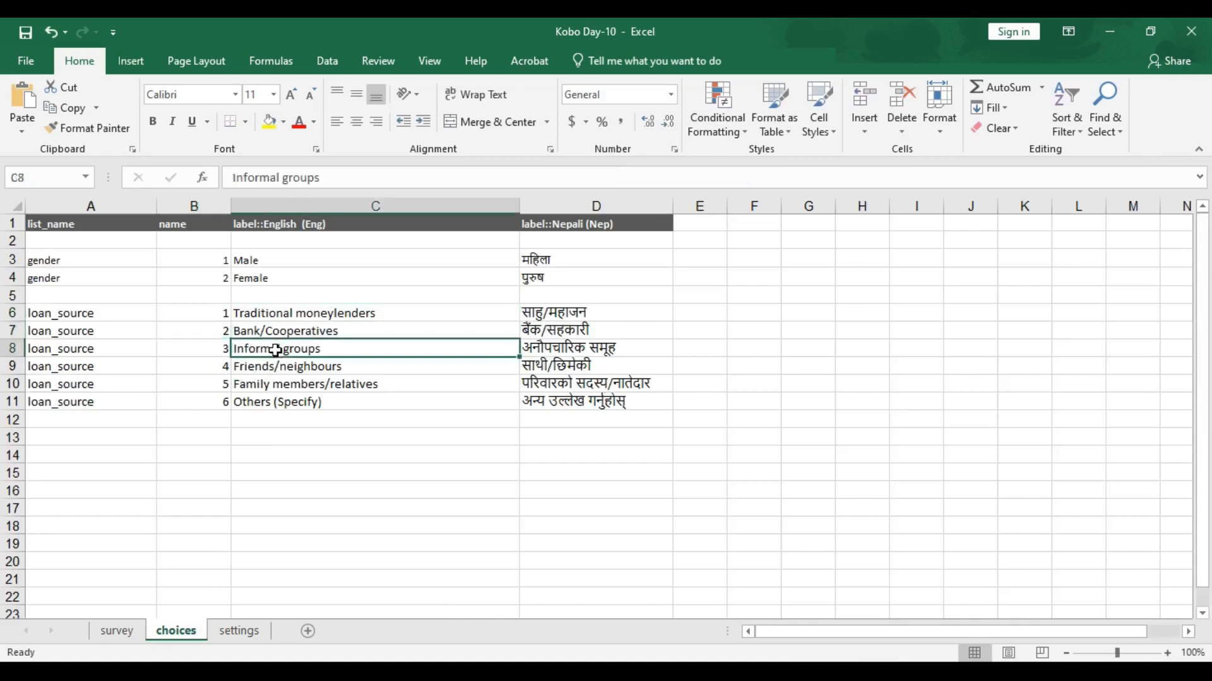
{"action": "left_click", "coordinate": [211, 406]}
{"action": "left_click", "coordinate": [301, 404]}
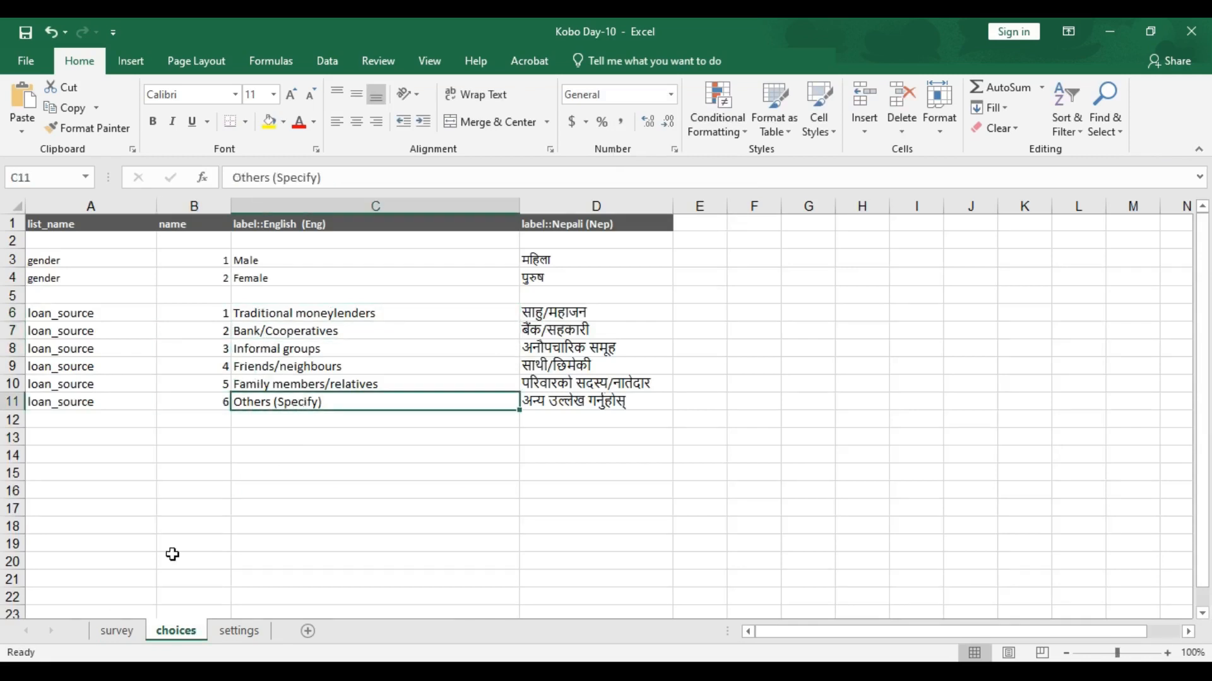
Examine the loan_source_other name and its Specify other loan source label in the survey sheet.
{"action": "left_click", "coordinate": [121, 632]}
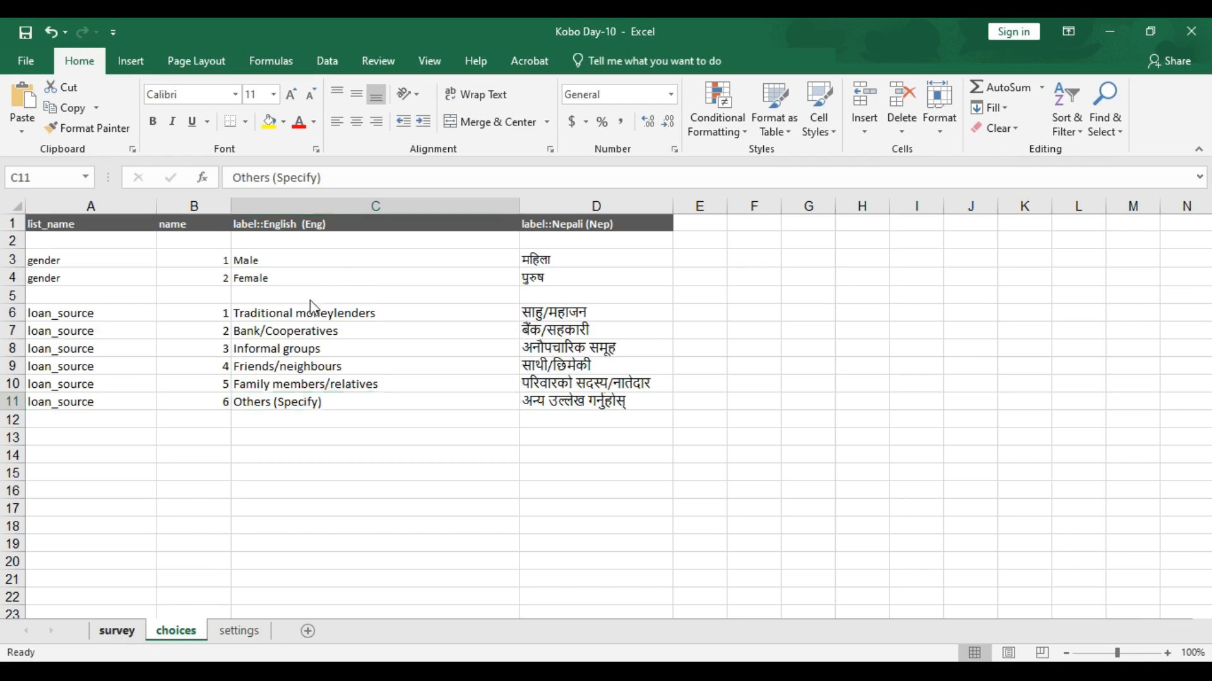
{"action": "left_click", "coordinate": [275, 385]}
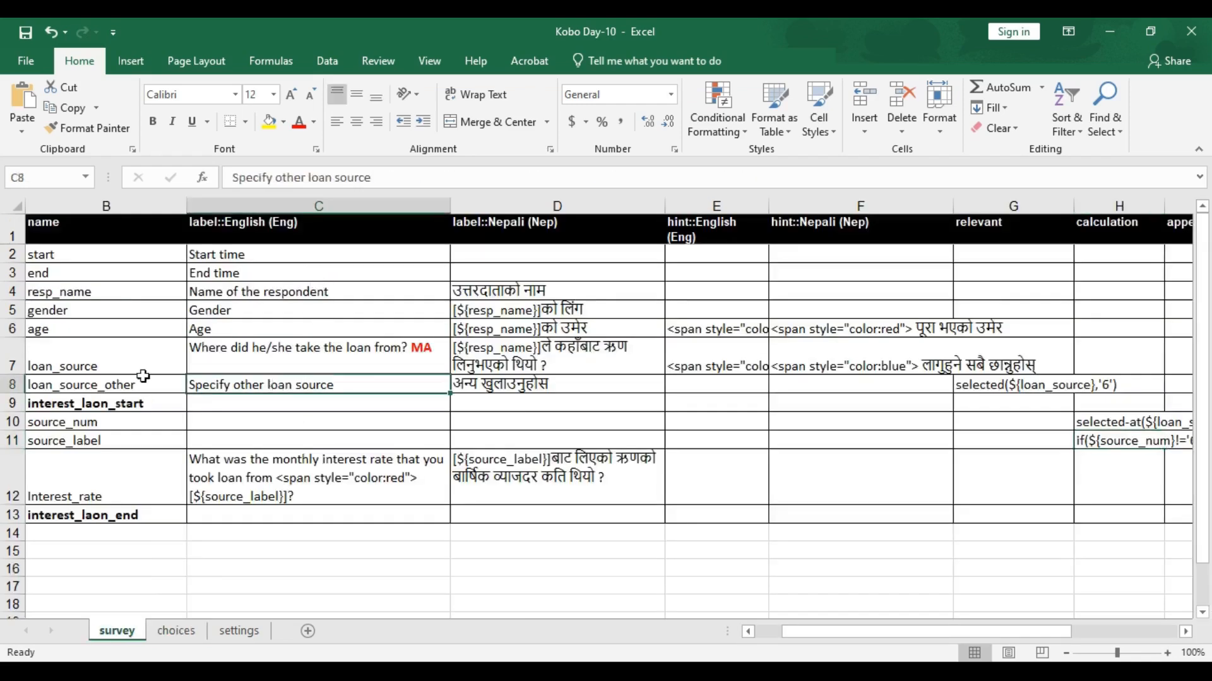
{"action": "left_click", "coordinate": [139, 380]}
{"action": "left_click", "coordinate": [222, 387]}
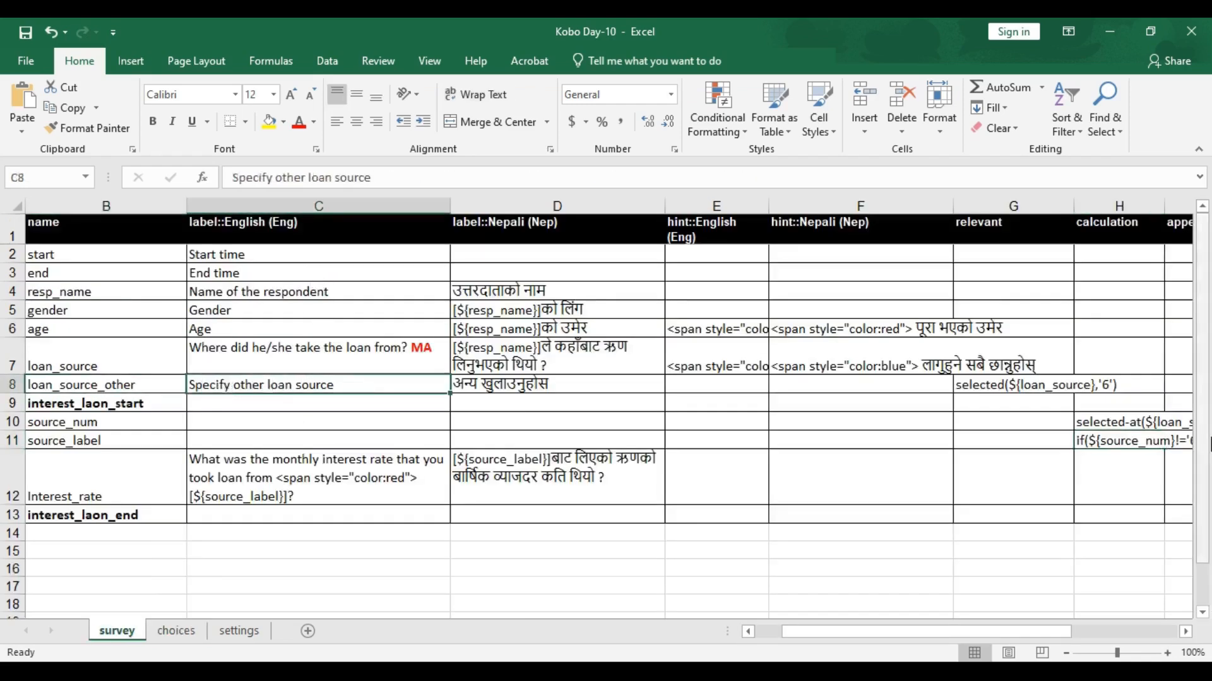
Examine the ${loan_source_other} fallback in the source_label calculation alongside the English and Nepali labels of the loan_source_other question.
{"action": "left_click", "coordinate": [1134, 440]}
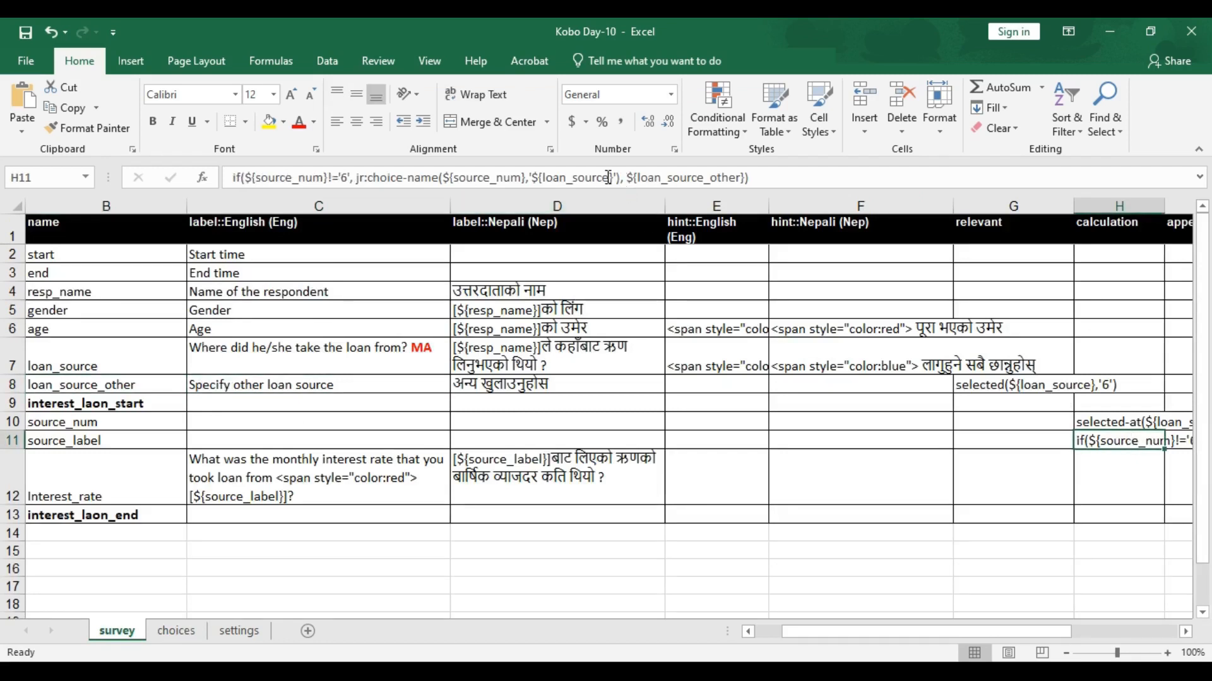
{"action": "left_click", "coordinate": [497, 177]}
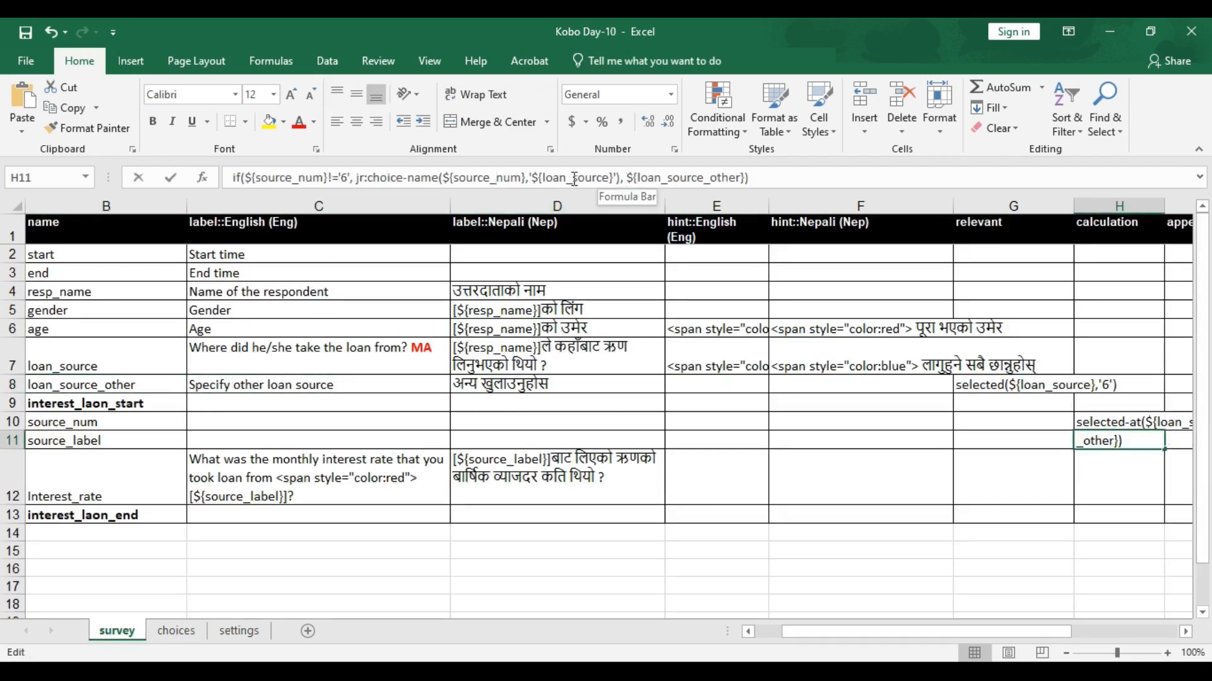
{"action": "left_click_drag", "start_coordinate": [573, 178], "coordinate": [609, 177]}
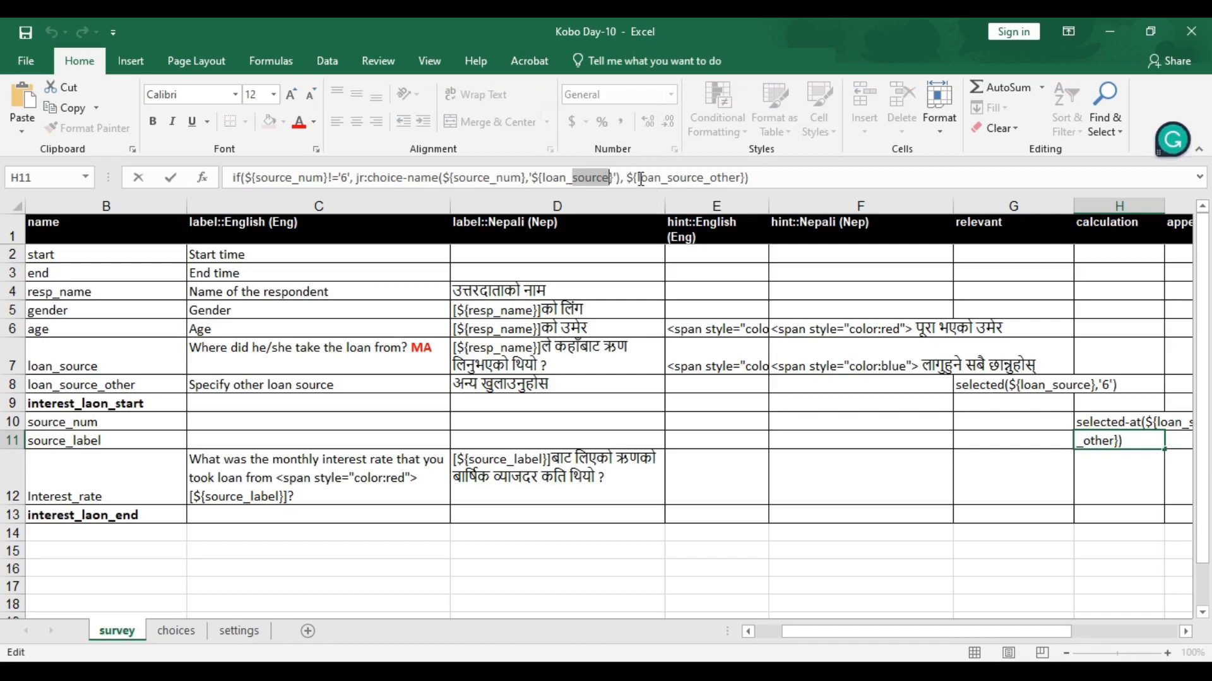
{"action": "left_click_drag", "start_coordinate": [637, 177], "coordinate": [747, 178]}
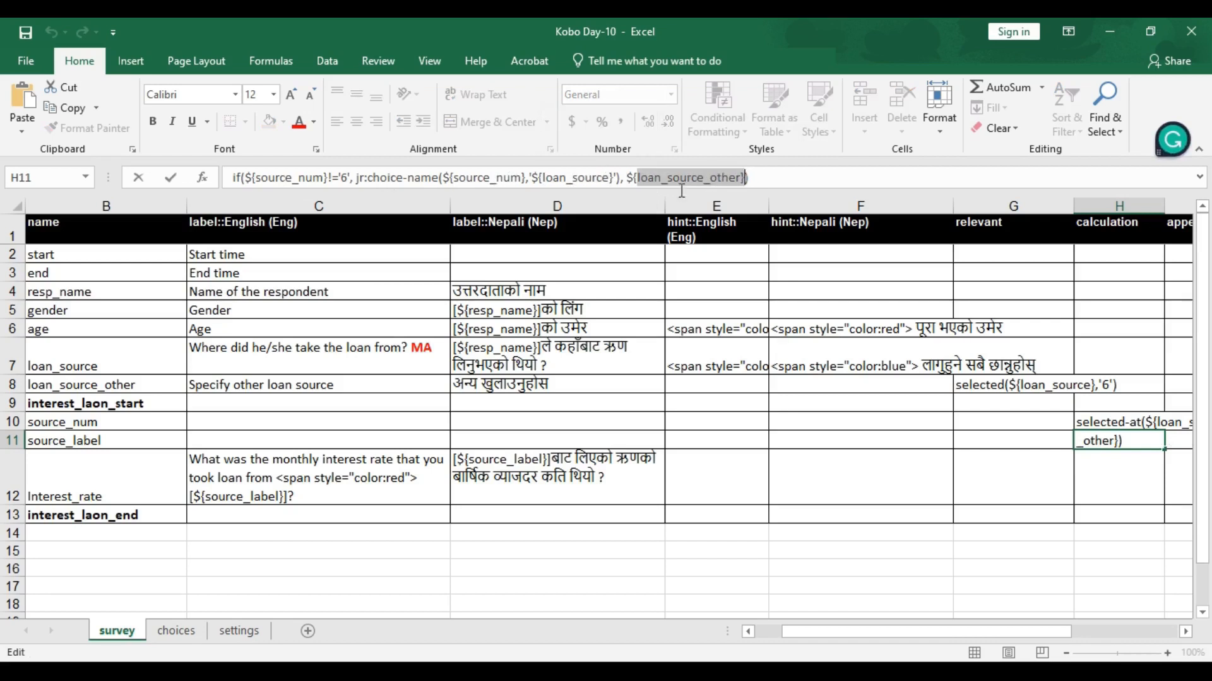
{"action": "left_click", "coordinate": [100, 385]}
{"action": "left_click", "coordinate": [273, 387]}
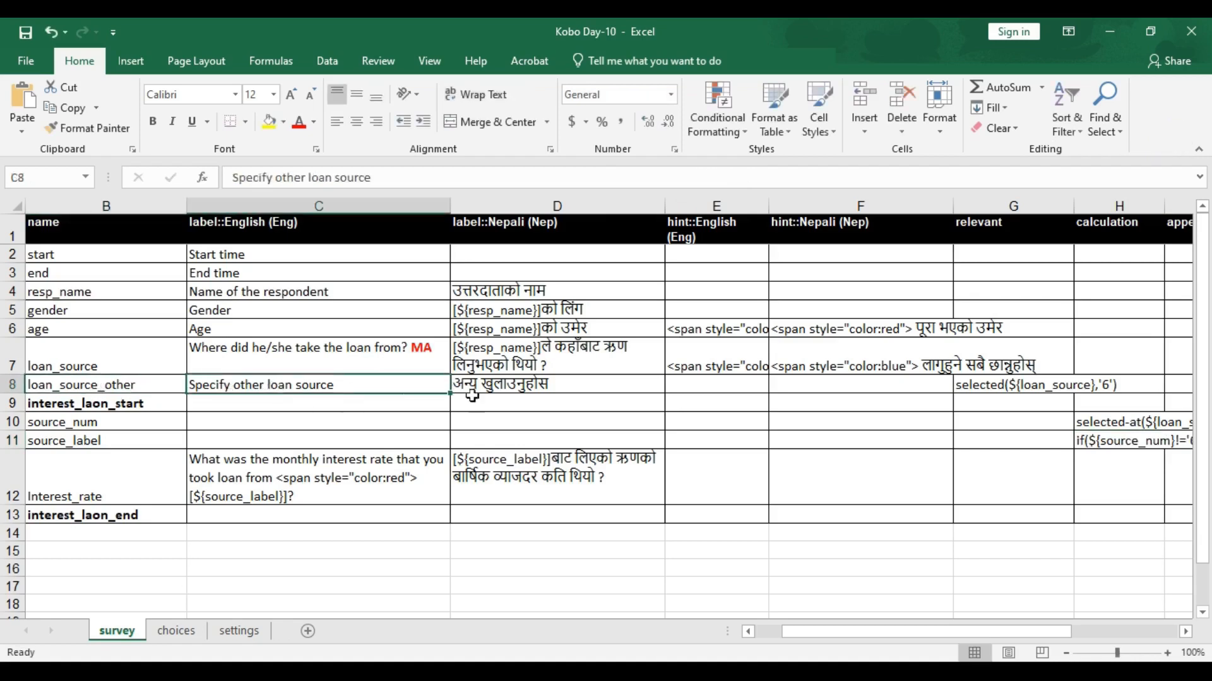
{"action": "left_click", "coordinate": [564, 386]}
Trace the source_label row from its calculation back to its type in the survey sheet.
{"action": "left_click", "coordinate": [1106, 441]}
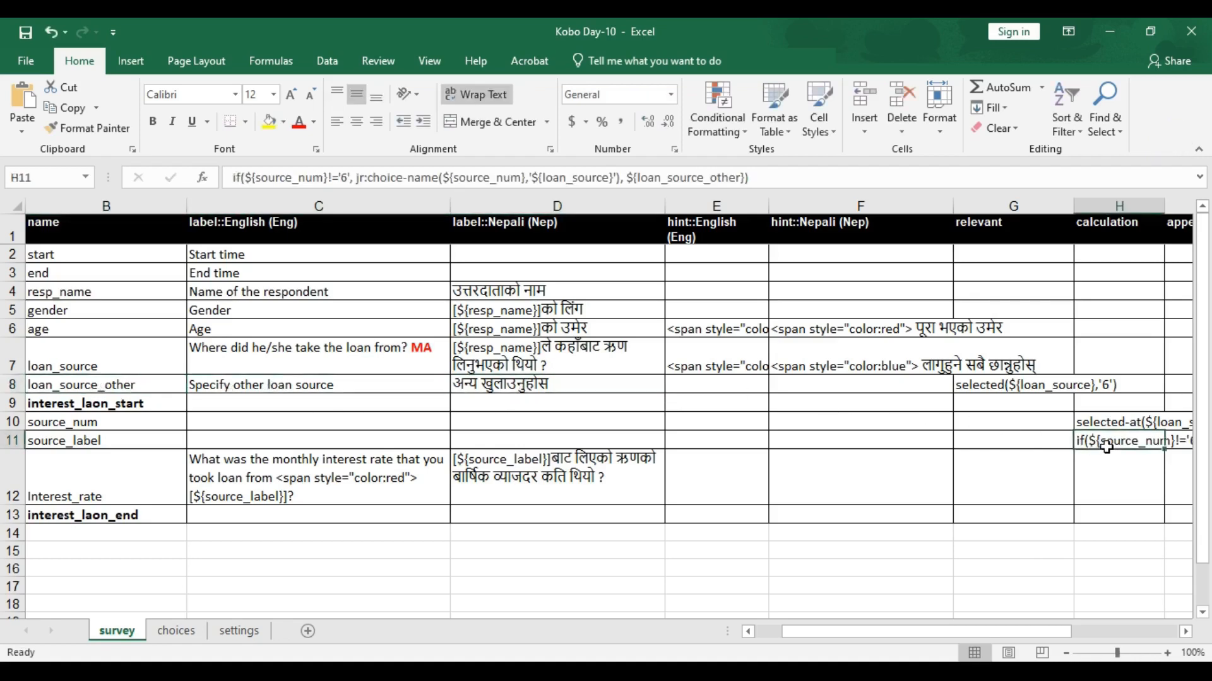
{"action": "key", "text": "Left"}
{"action": "key", "text": "Left"}
{"action": "key", "text": "Left"}
{"action": "key", "text": "Left"}
{"action": "key", "text": "Left"}
{"action": "key", "text": "Left"}
{"action": "key", "text": "Left"}
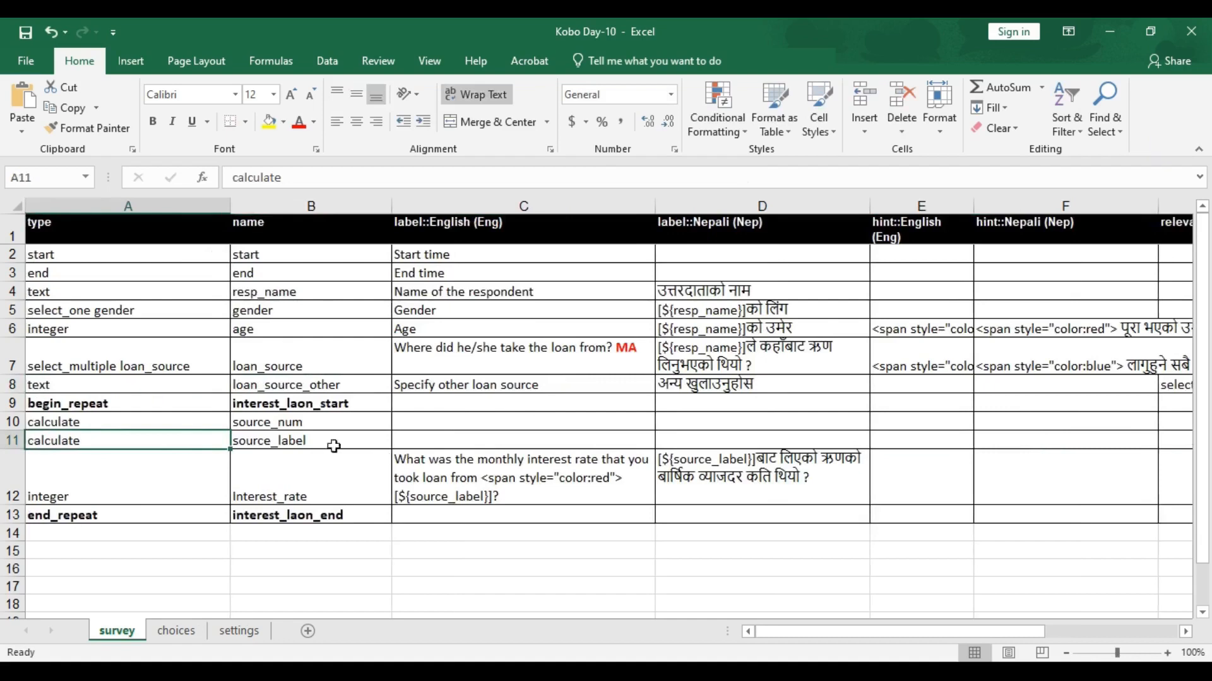
Examine the begin_repeat row interest_laon_start and its count-selected(${loan_source}) formula under repeat_count.
{"action": "left_click", "coordinate": [135, 406]}
{"action": "left_click", "coordinate": [315, 403]}
{"action": "key", "text": "Right"}
{"action": "key", "text": "Right"}
{"action": "key", "text": "Right"}
{"action": "key", "text": "Right"}
{"action": "key", "text": "Right"}
{"action": "key", "text": "Right"}
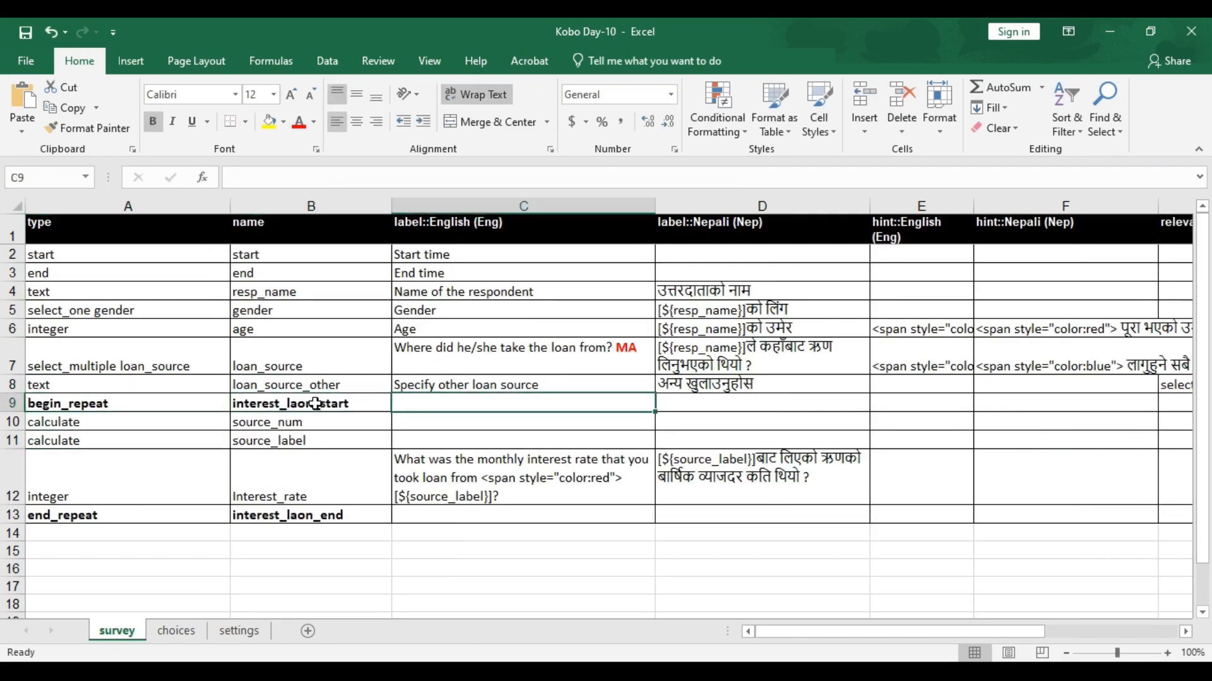
{"action": "key", "text": "Right"}
{"action": "key", "text": "Right"}
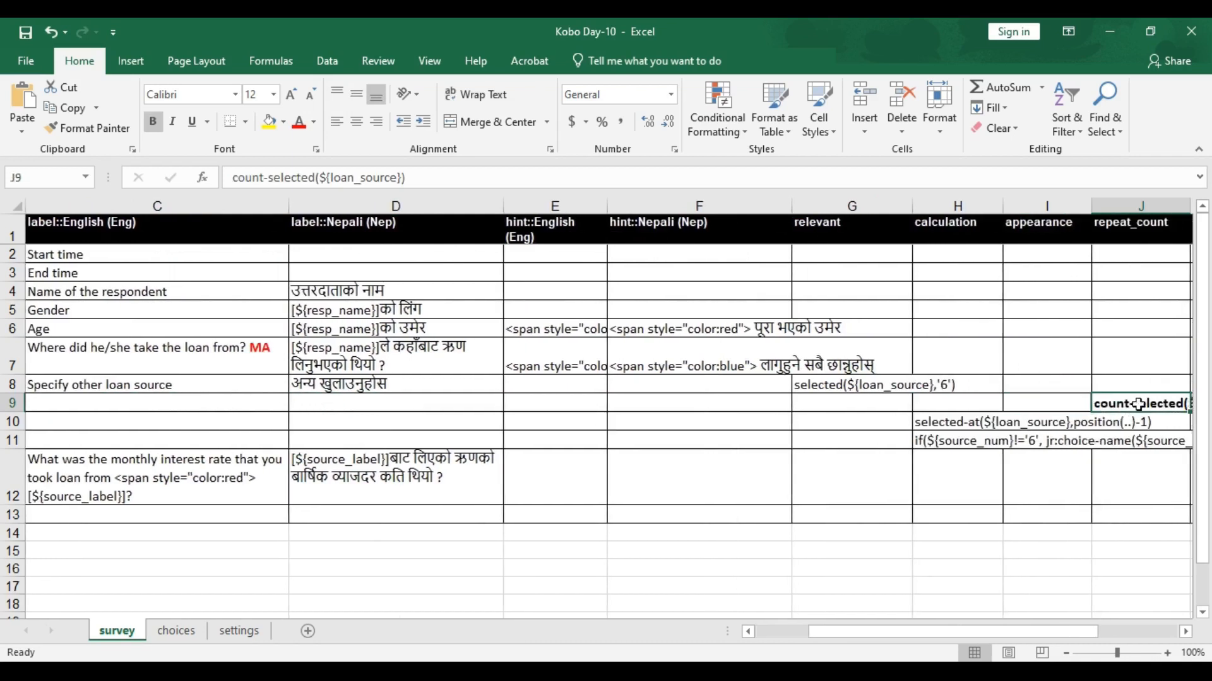
{"action": "double_click", "coordinate": [1138, 404]}
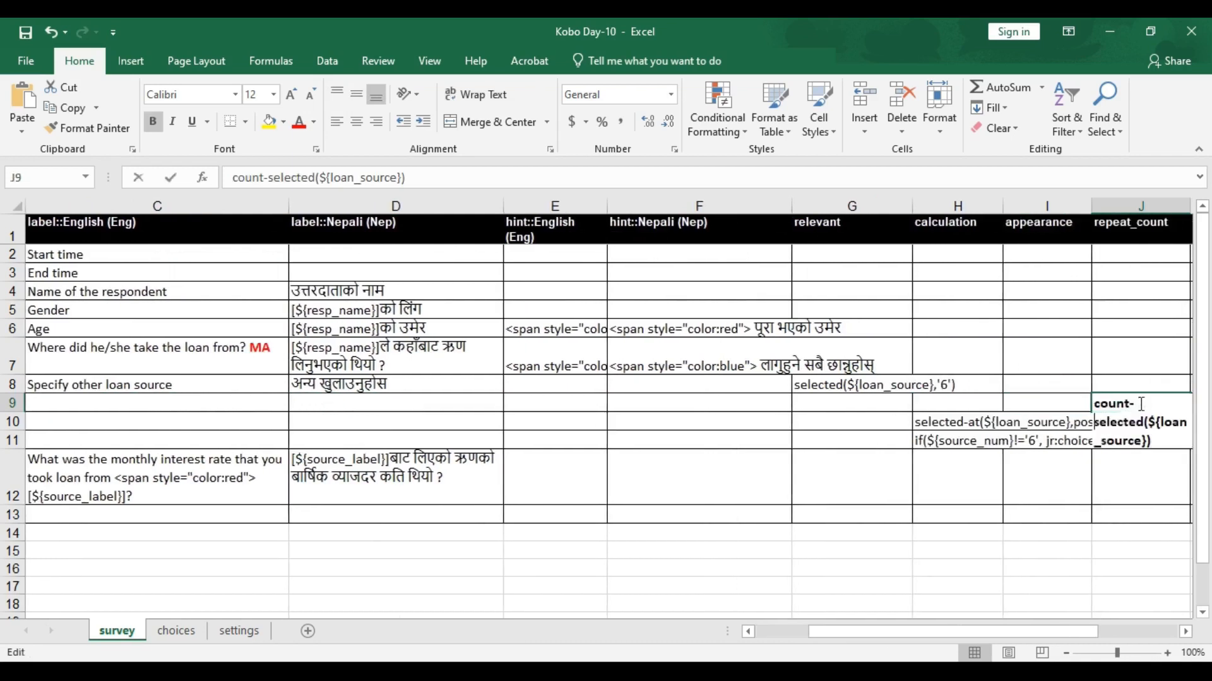
{"action": "left_click", "coordinate": [1131, 231]}
{"action": "left_click", "coordinate": [1177, 414]}
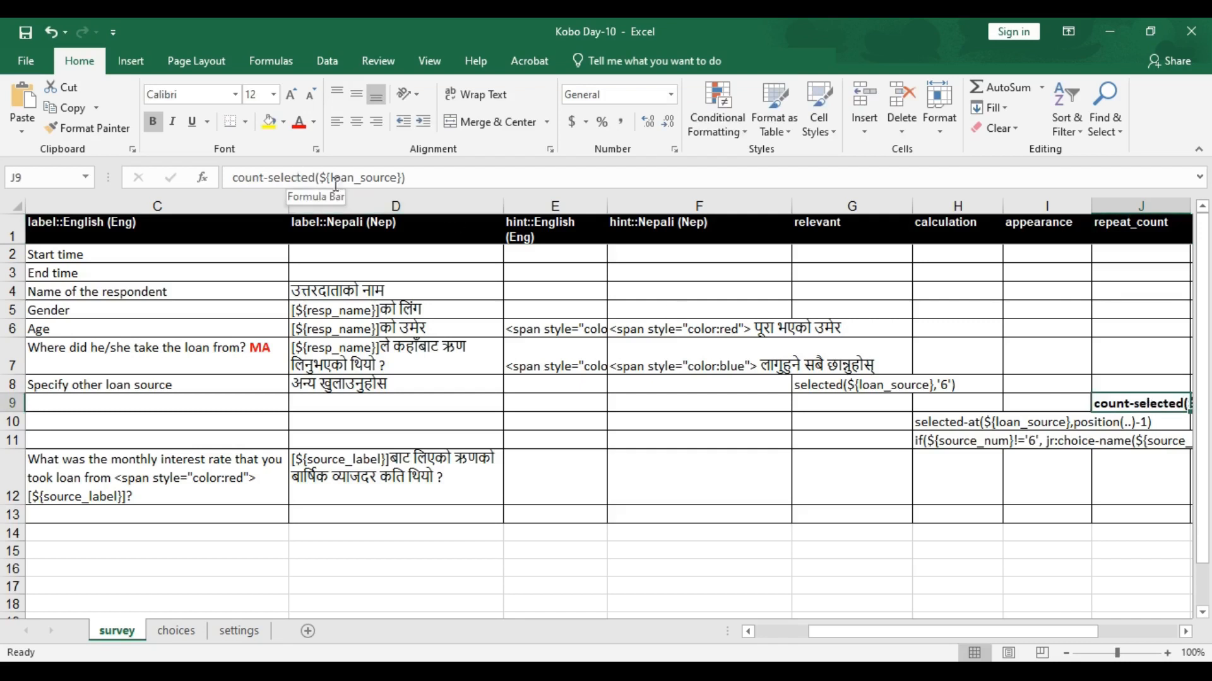
Examine the loan_source argument of the count-selected formula alongside the loan_source question's labels and name.
{"action": "left_click", "coordinate": [178, 359]}
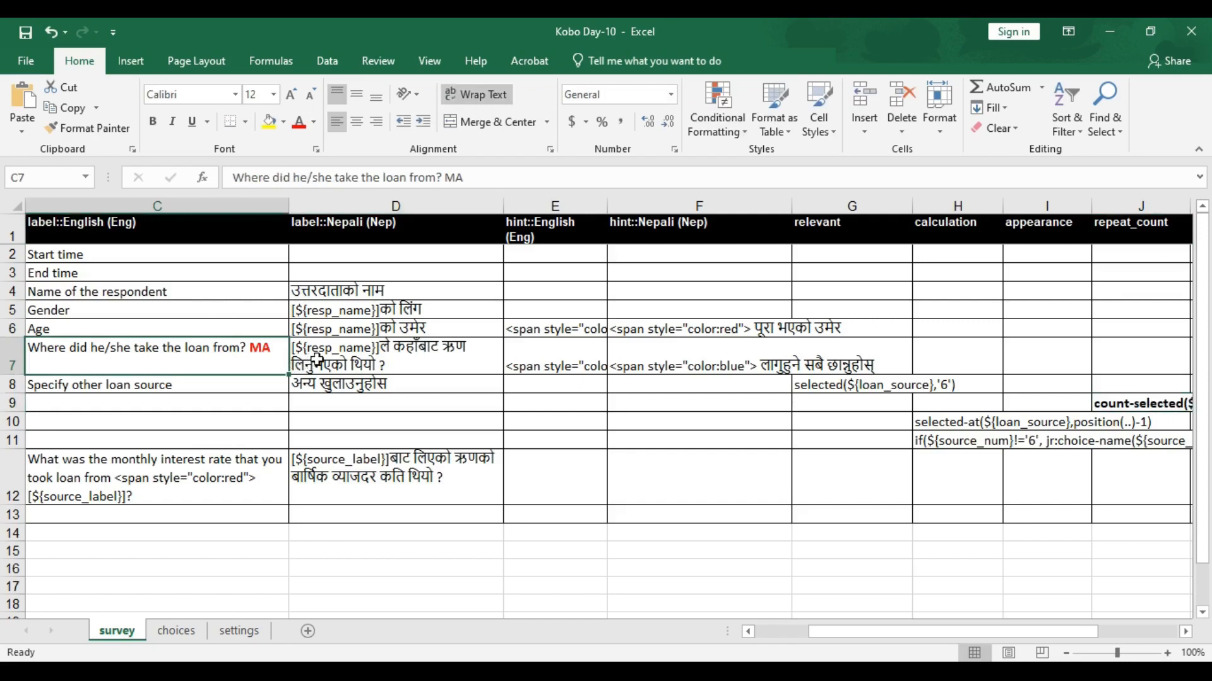
{"action": "left_click", "coordinate": [1111, 401]}
{"action": "left_click_drag", "start_coordinate": [333, 178], "coordinate": [398, 177]}
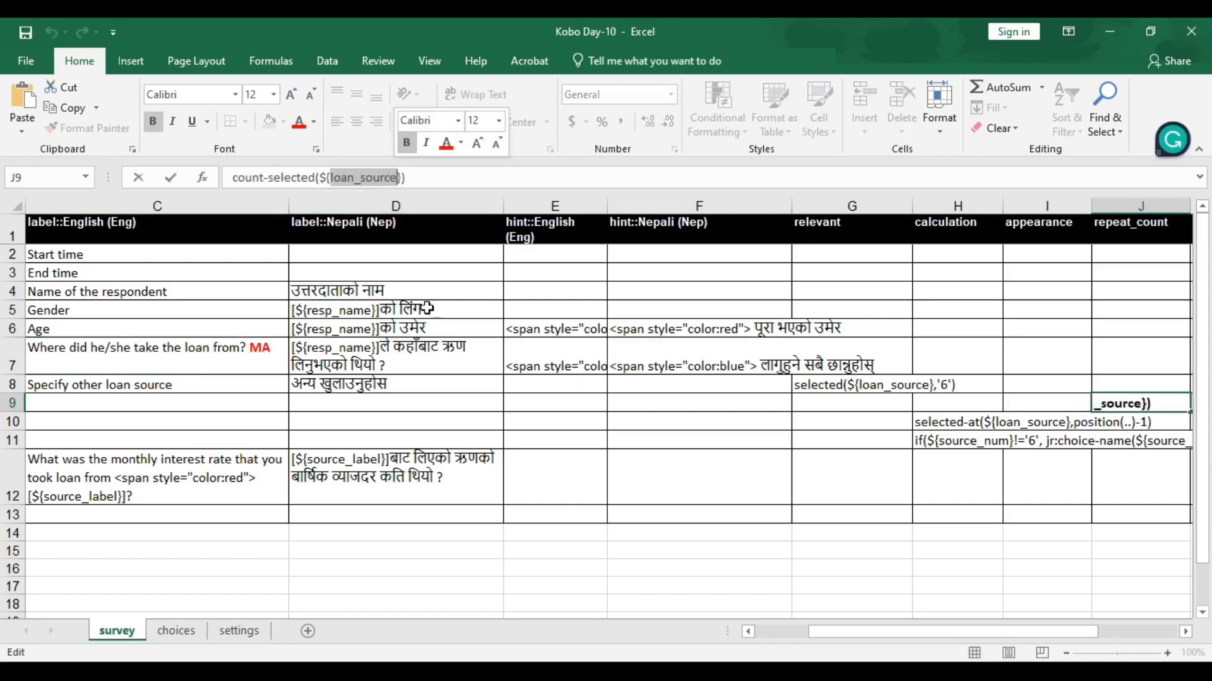
{"action": "key", "text": "Escape"}
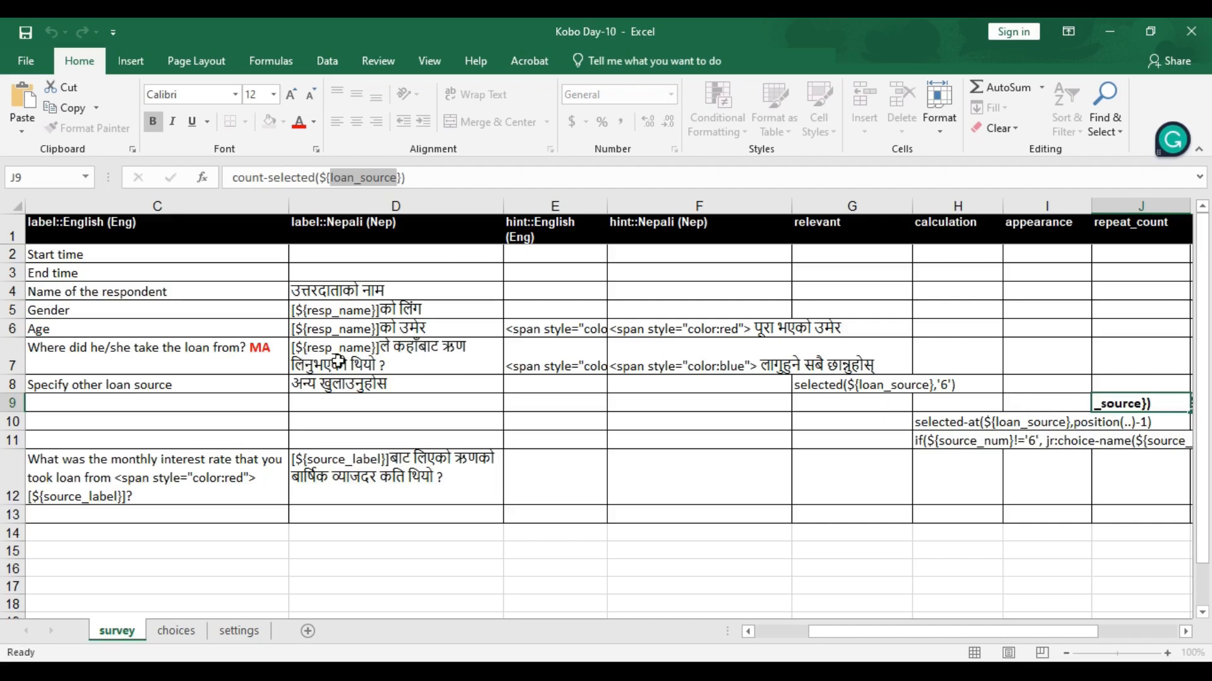
{"action": "left_click_drag", "start_coordinate": [339, 361], "coordinate": [185, 348]}
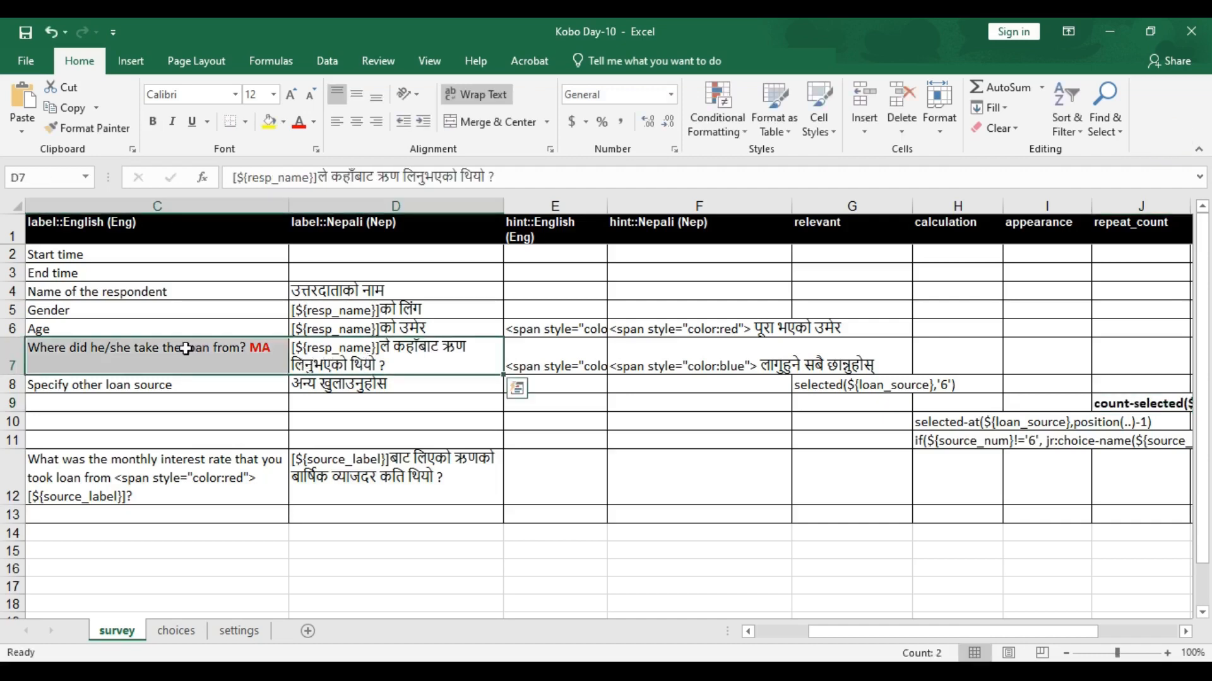
{"action": "scroll", "coordinate": [185, 349], "scroll_direction": "left", "scroll_amount": 1}
{"action": "double_click", "coordinate": [113, 361]}
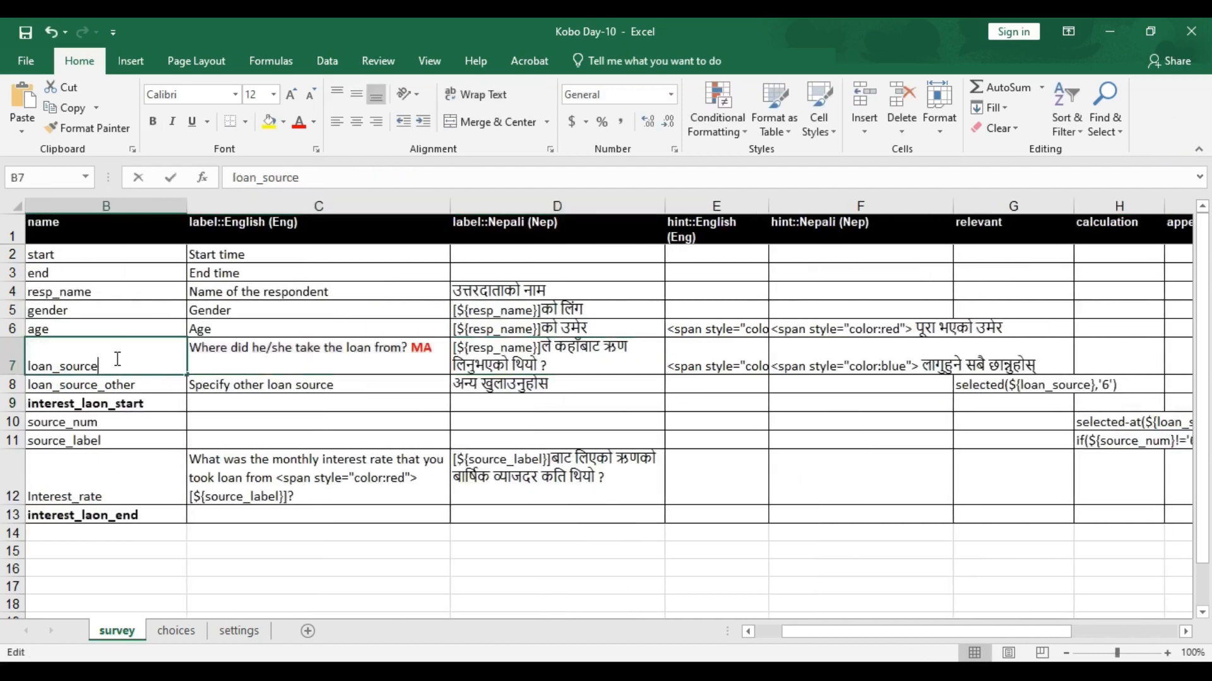
{"action": "left_click_drag", "start_coordinate": [111, 366], "coordinate": [22, 371]}
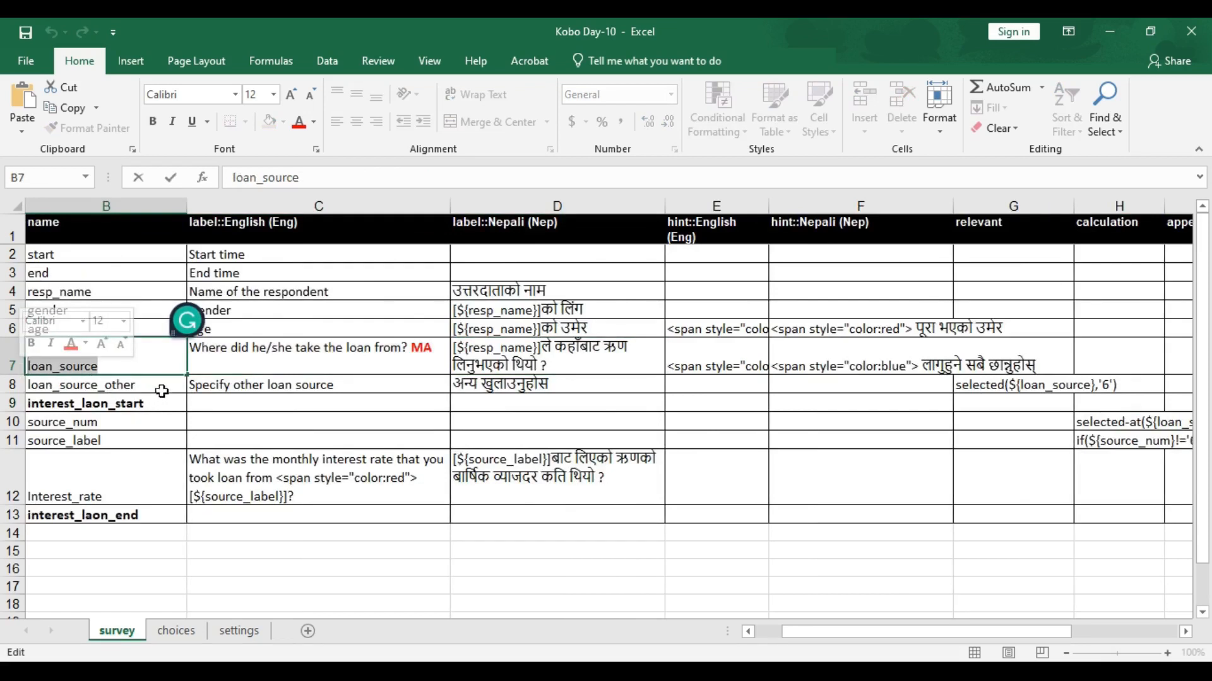
Examine the ${source_label} reference in the Interest_rate question's English label alongside the source_label name and the loan_source question.
{"action": "left_click", "coordinate": [161, 483]}
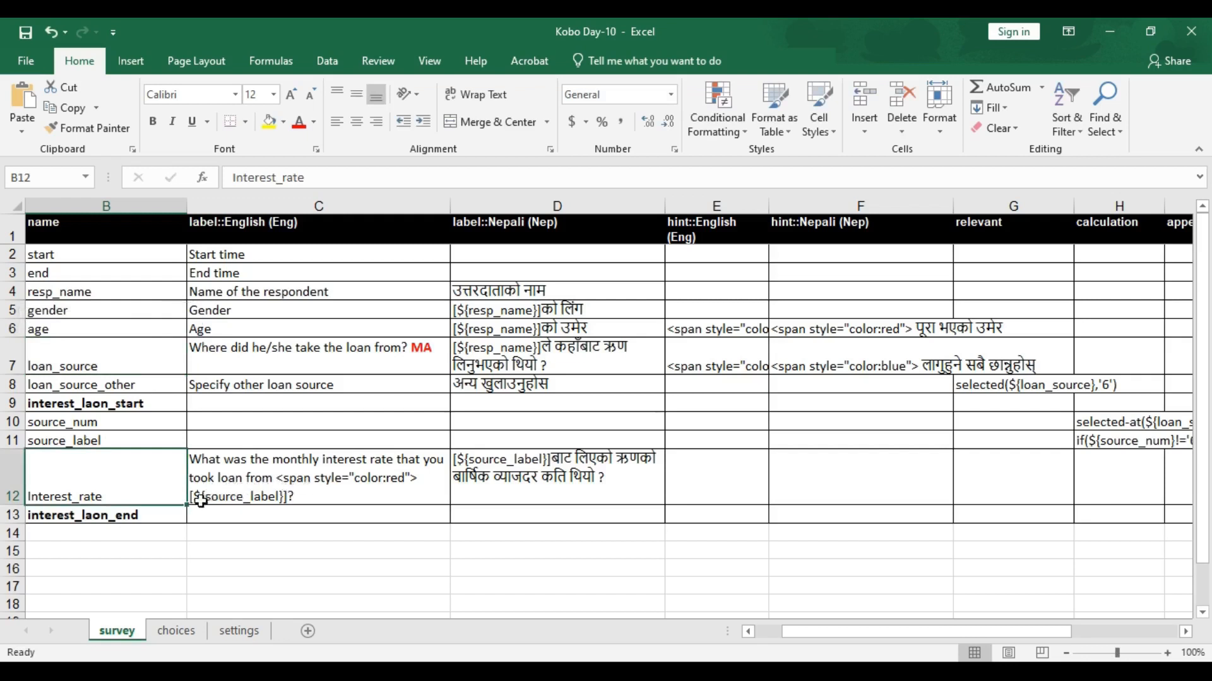
{"action": "left_click", "coordinate": [232, 497]}
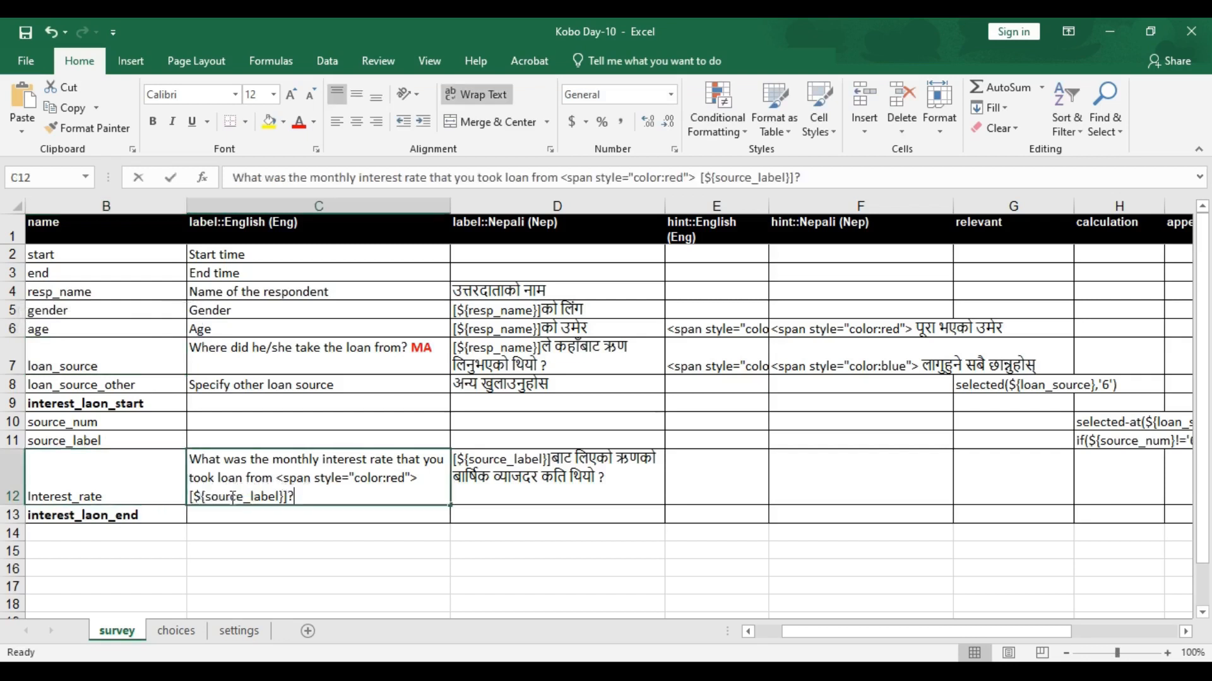
{"action": "left_click", "coordinate": [273, 352]}
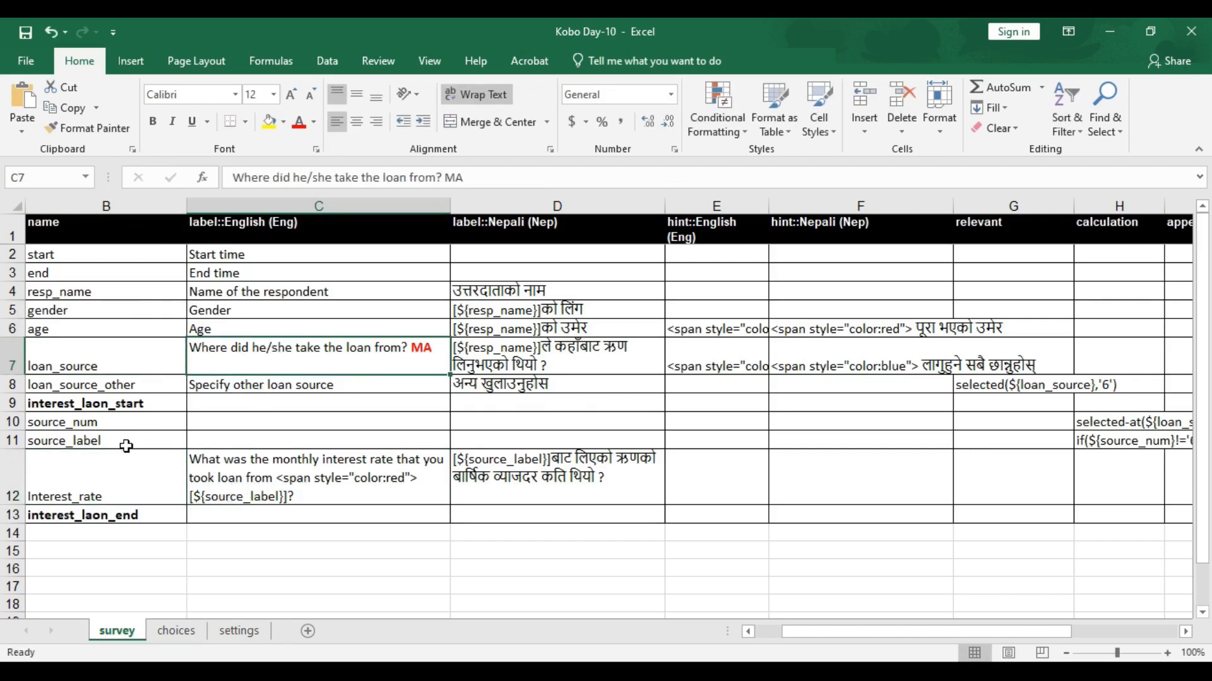
{"action": "left_click", "coordinate": [126, 445]}
{"action": "key", "text": "Left"}
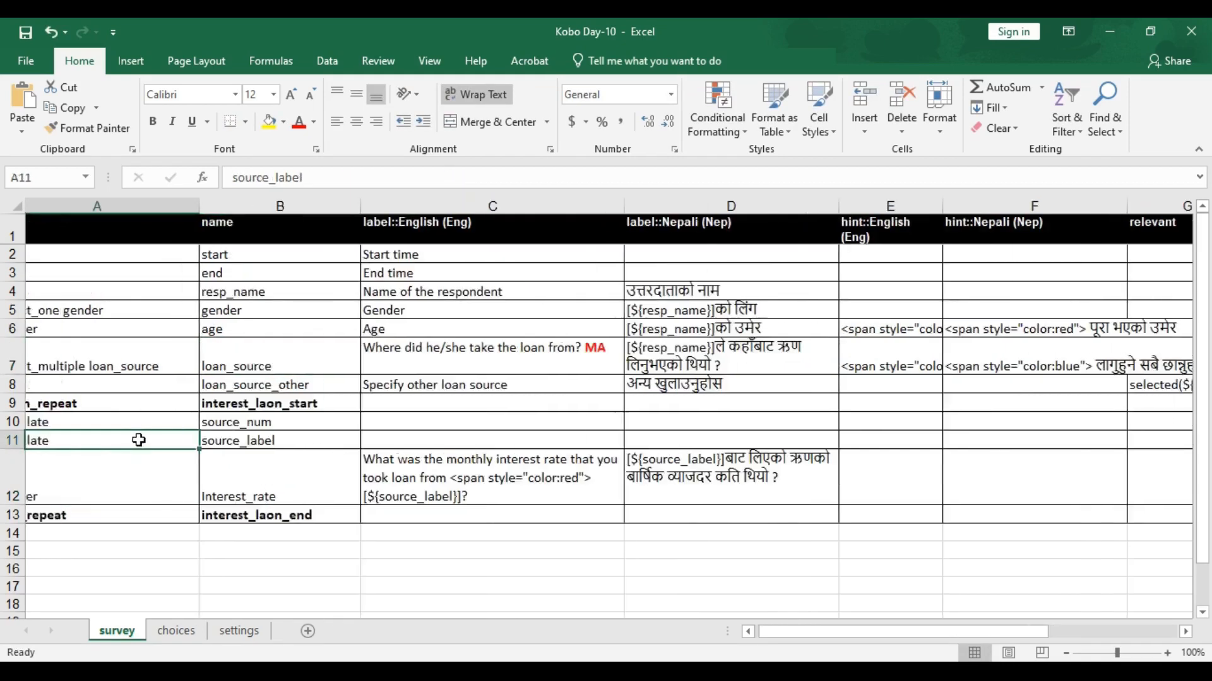
{"action": "left_click", "coordinate": [286, 441]}
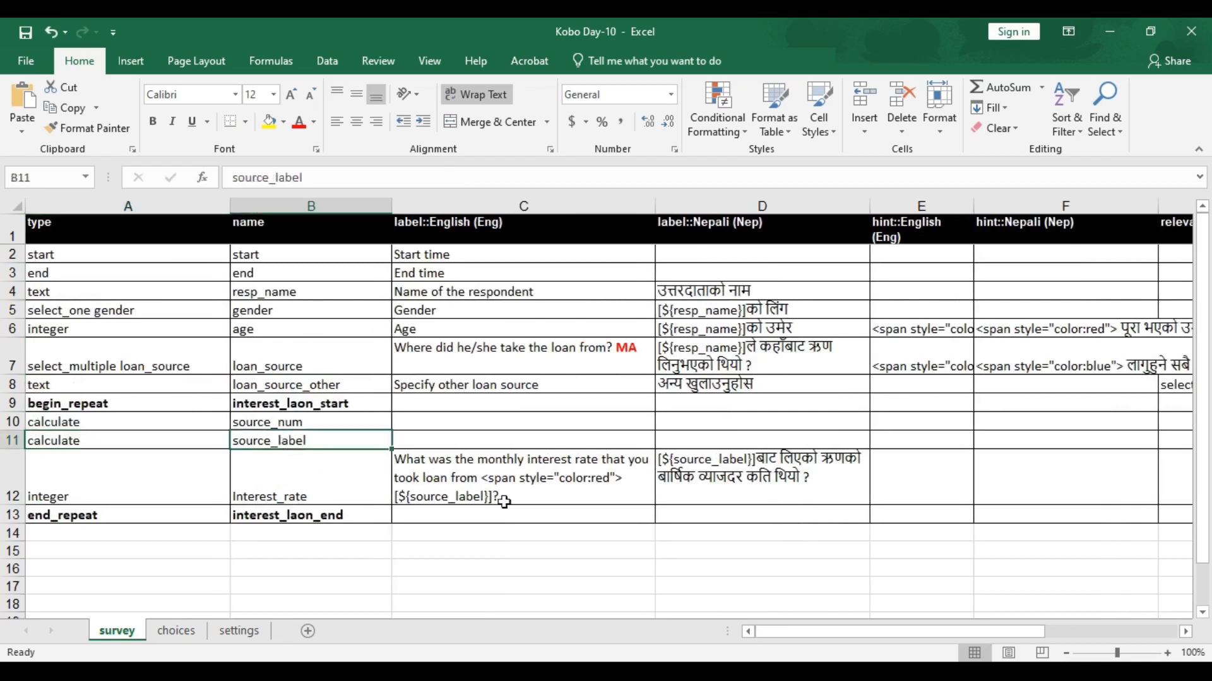
{"action": "double_click", "coordinate": [469, 496]}
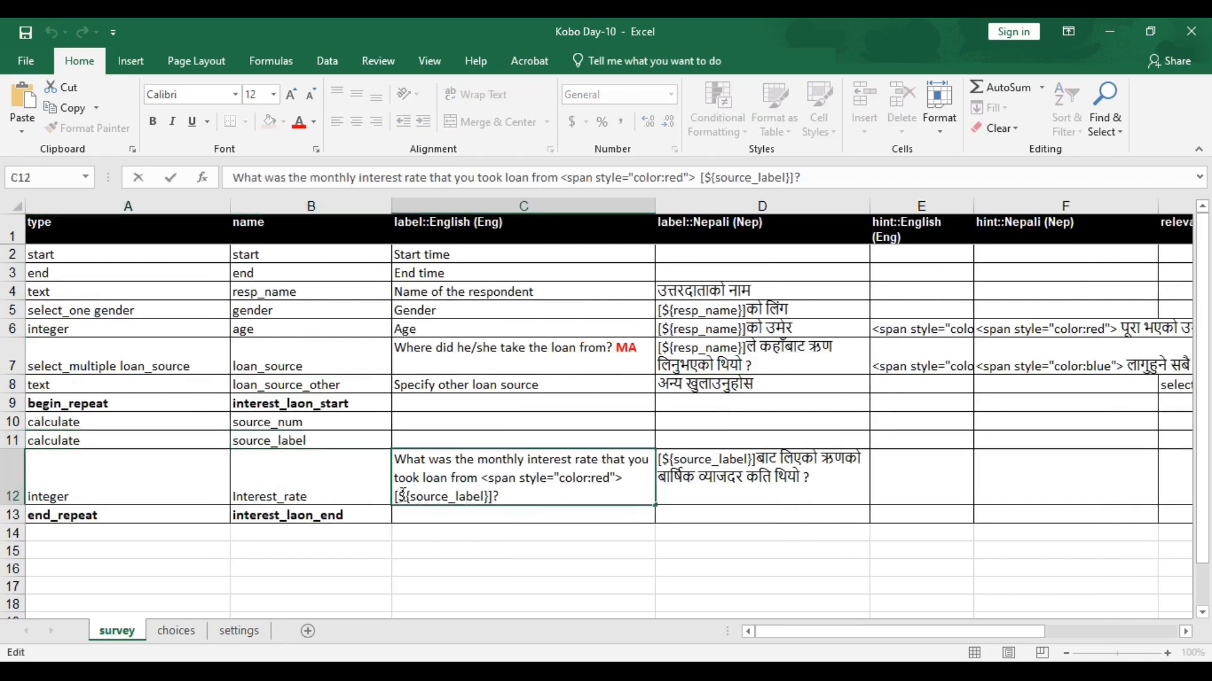
{"action": "double_click", "coordinate": [327, 441]}
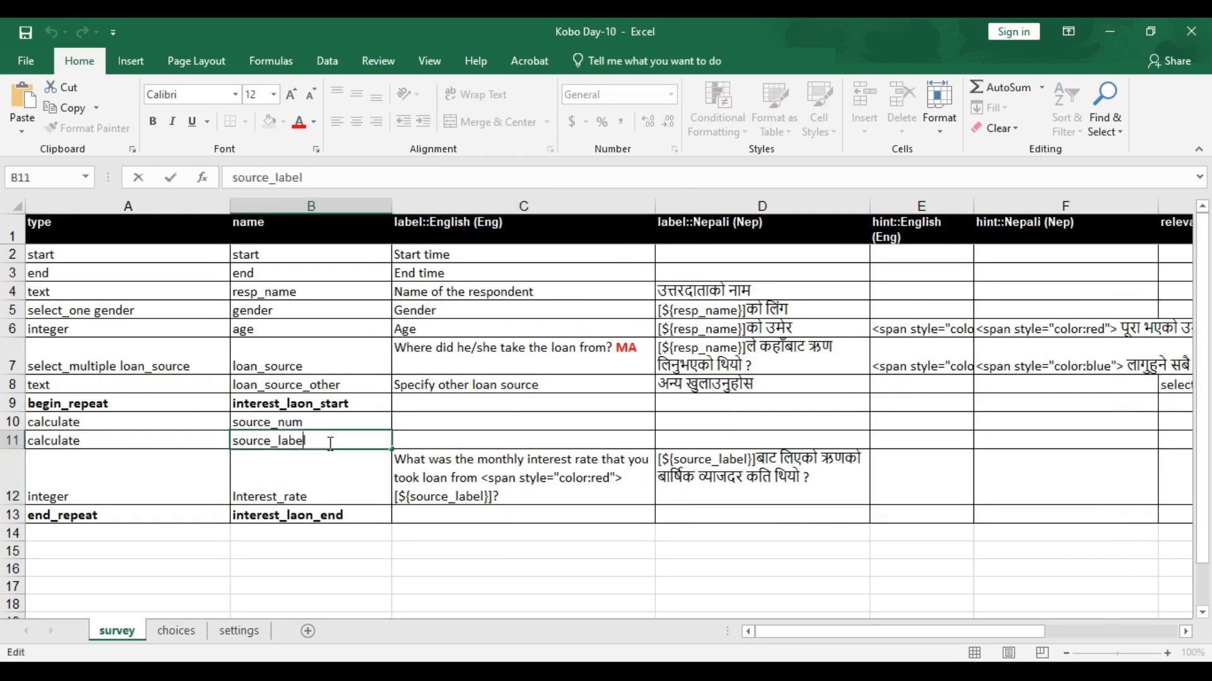
Color the [${source_label}] reference green in the Interest_rate question's English label.
{"action": "left_click_drag", "start_coordinate": [328, 441], "coordinate": [209, 438]}
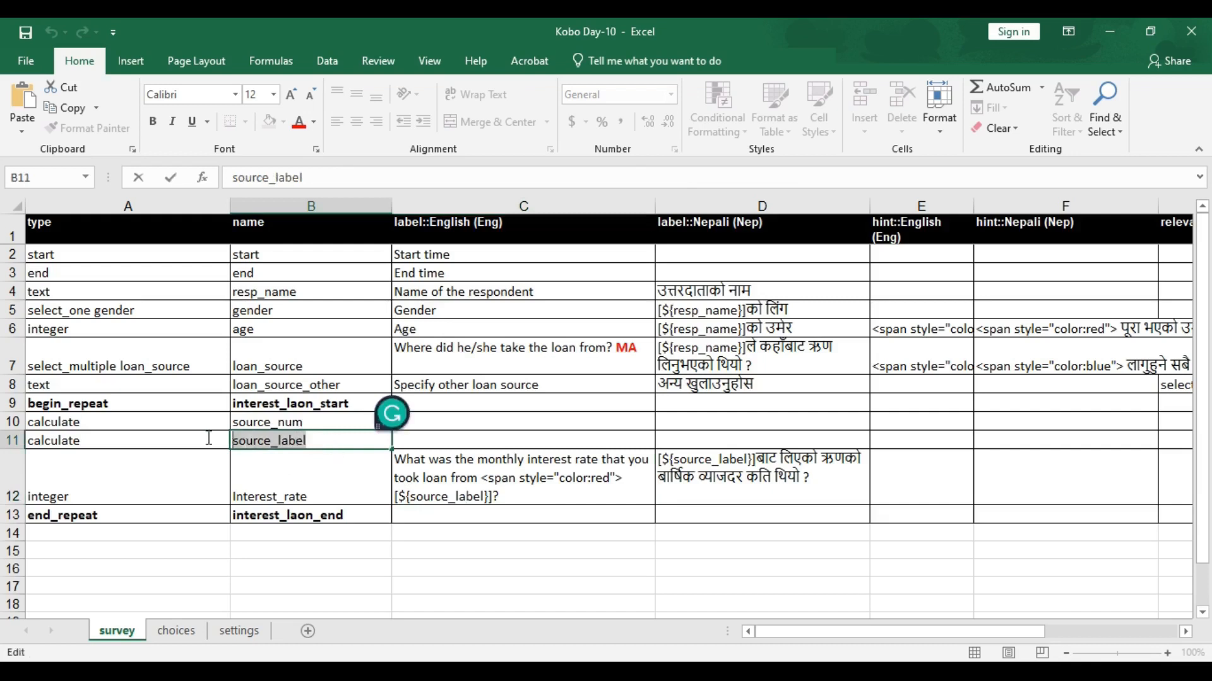
{"action": "double_click", "coordinate": [436, 499]}
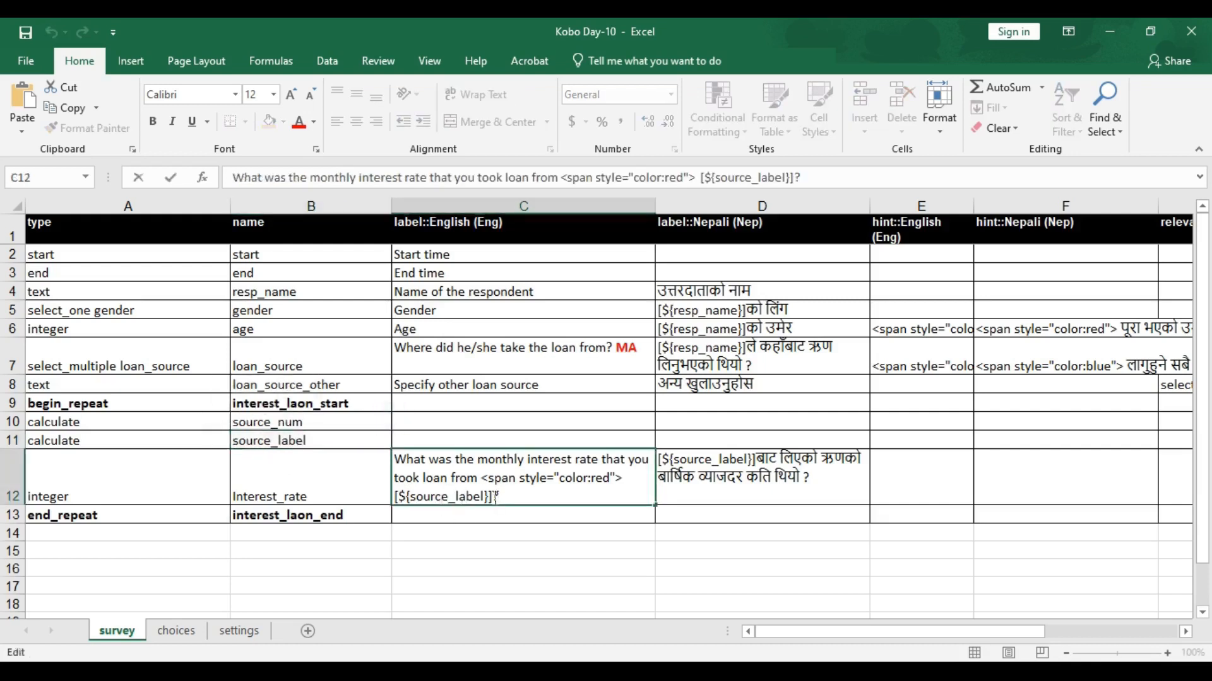
{"action": "left_click_drag", "start_coordinate": [495, 498], "coordinate": [398, 497]}
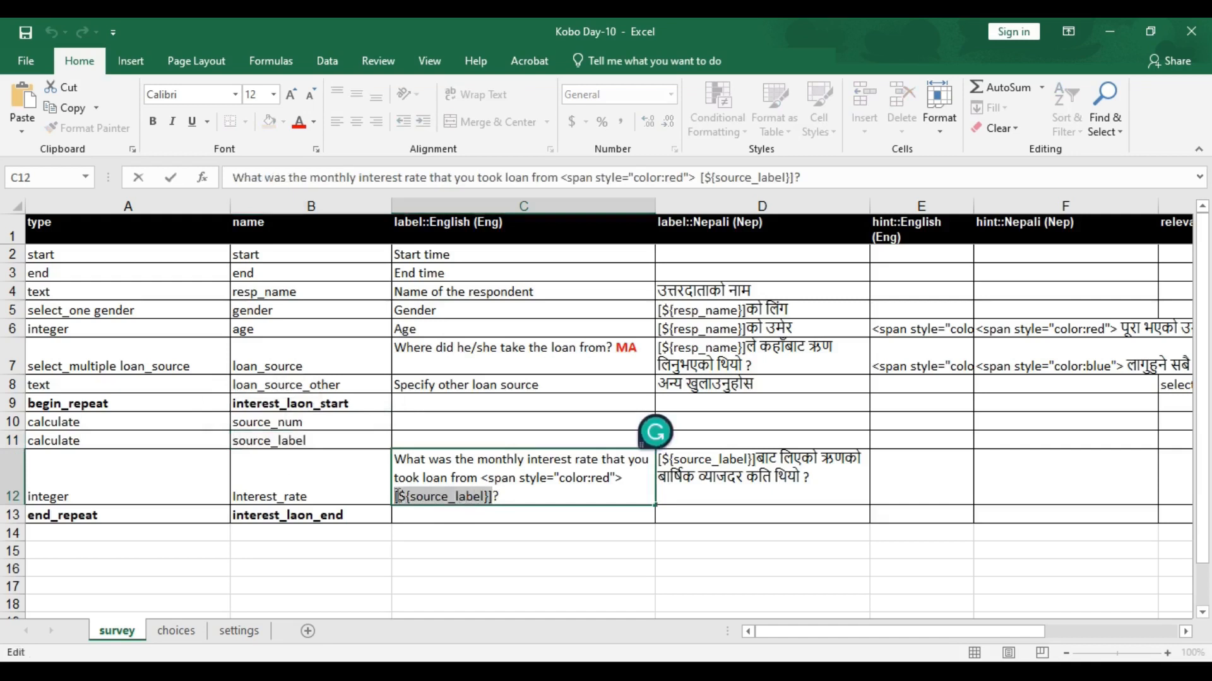
{"action": "left_click", "coordinate": [313, 123]}
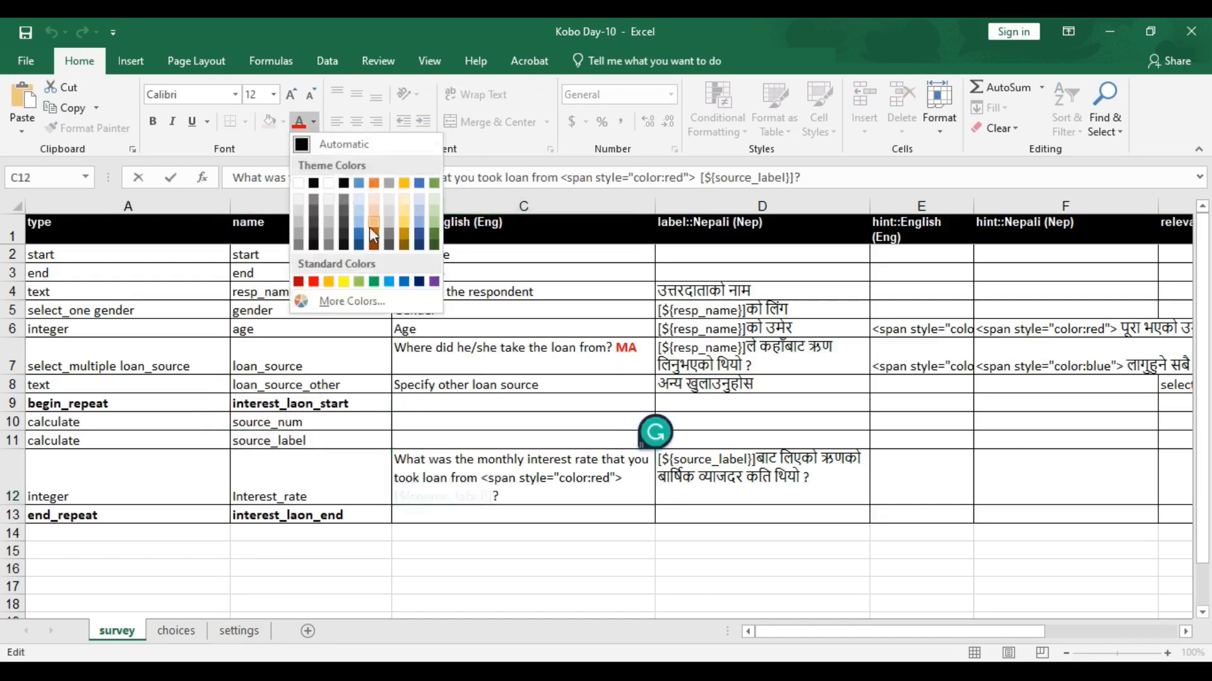
{"action": "left_click", "coordinate": [380, 282]}
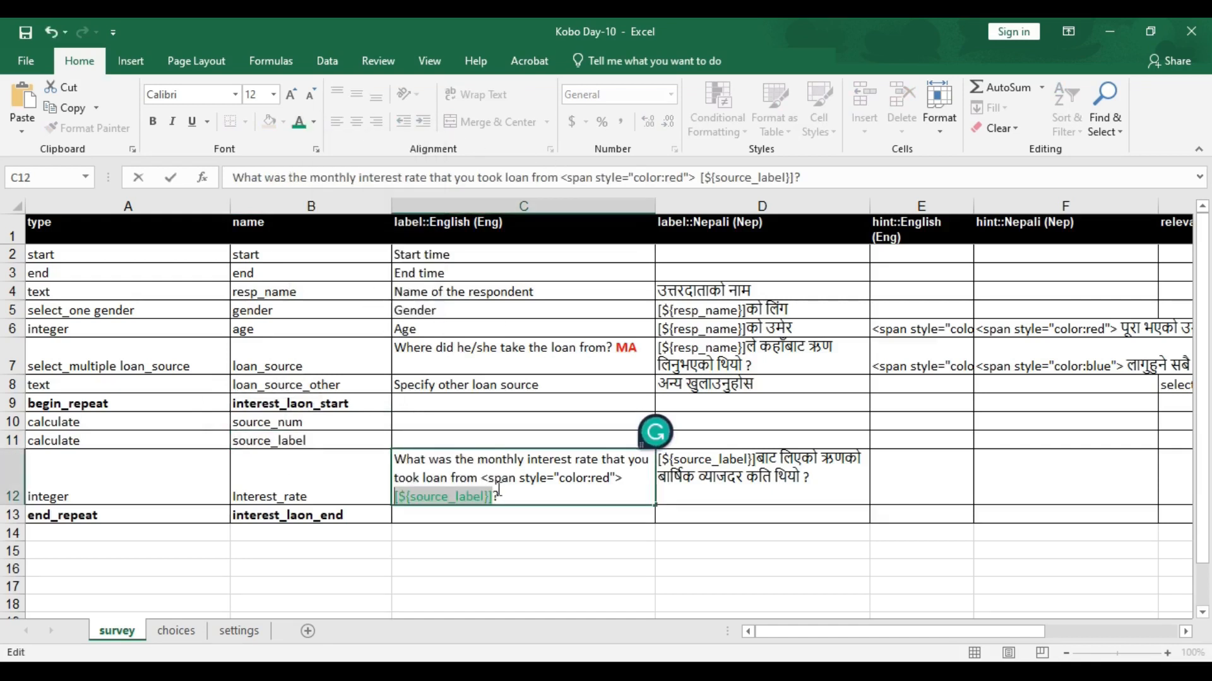
{"action": "left_click", "coordinate": [507, 497]}
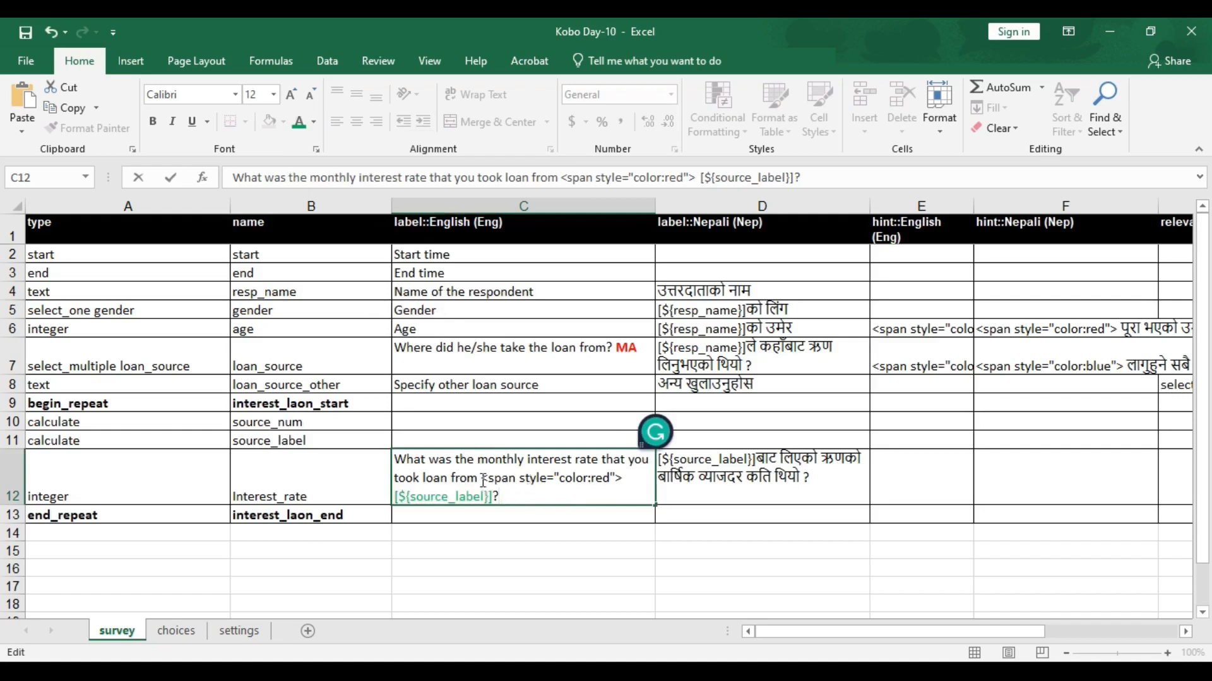
{"action": "left_click", "coordinate": [501, 353]}
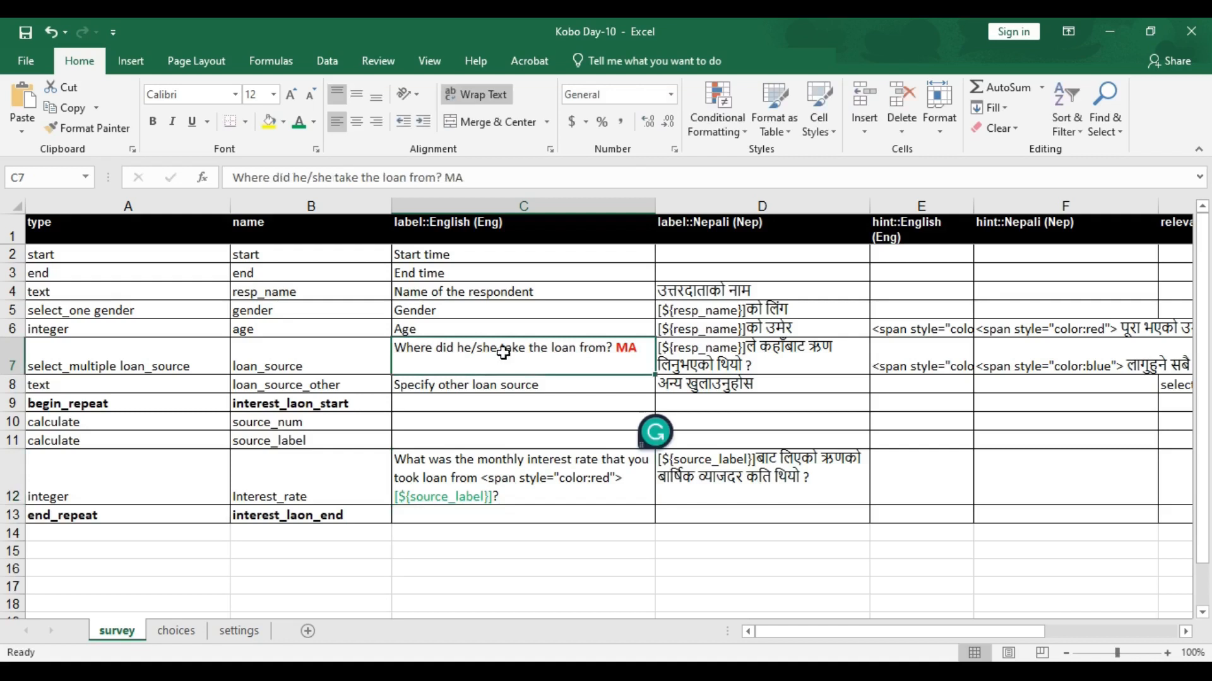
Add double underscores before the <span style="color:red"> tag and after the closing question mark in the Interest_rate question's English label.
{"action": "left_click", "coordinate": [496, 498]}
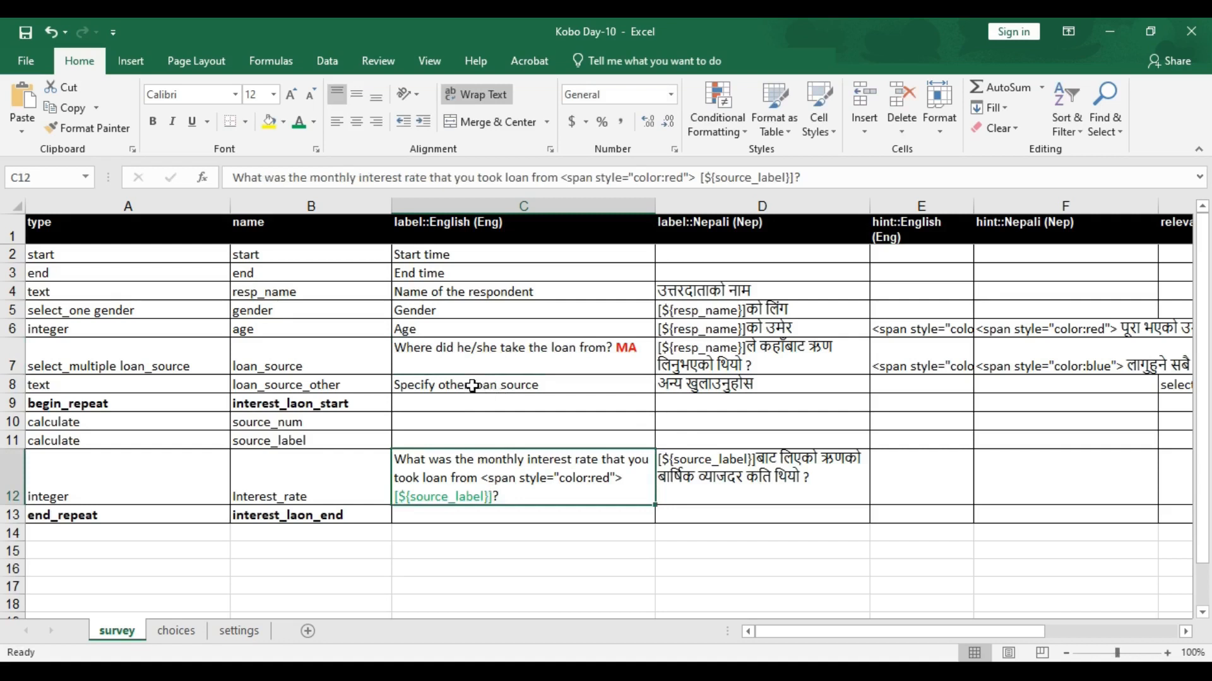
{"action": "left_click", "coordinate": [287, 440]}
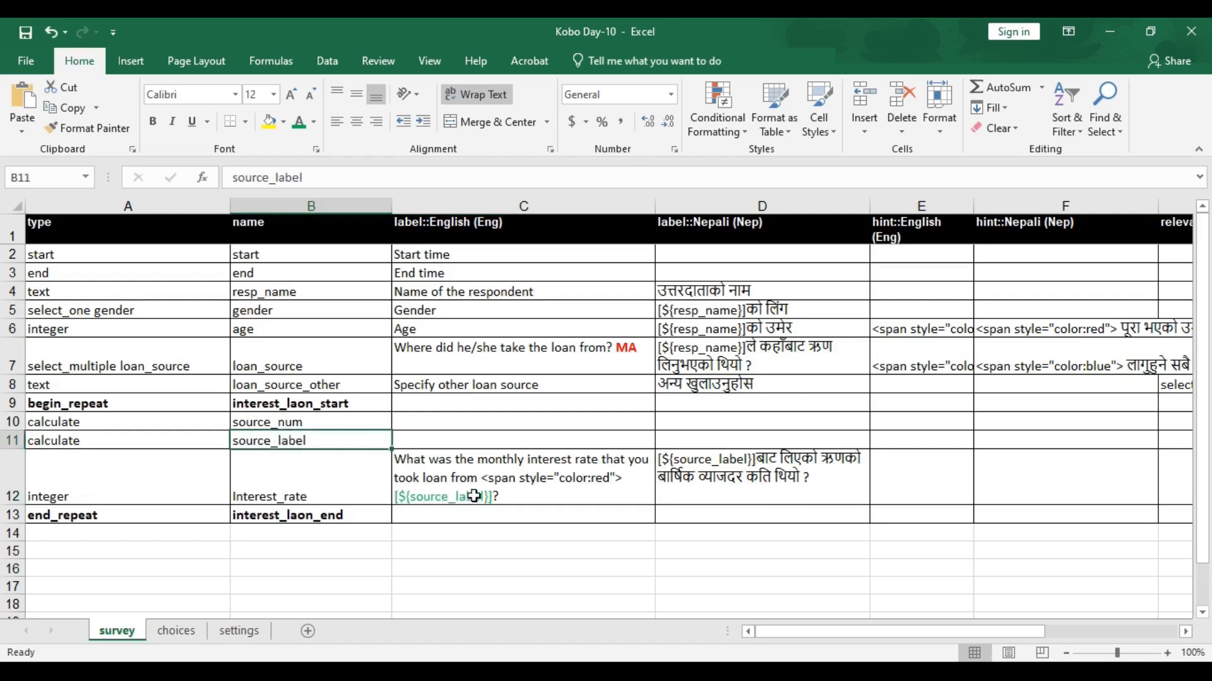
{"action": "double_click", "coordinate": [489, 478]}
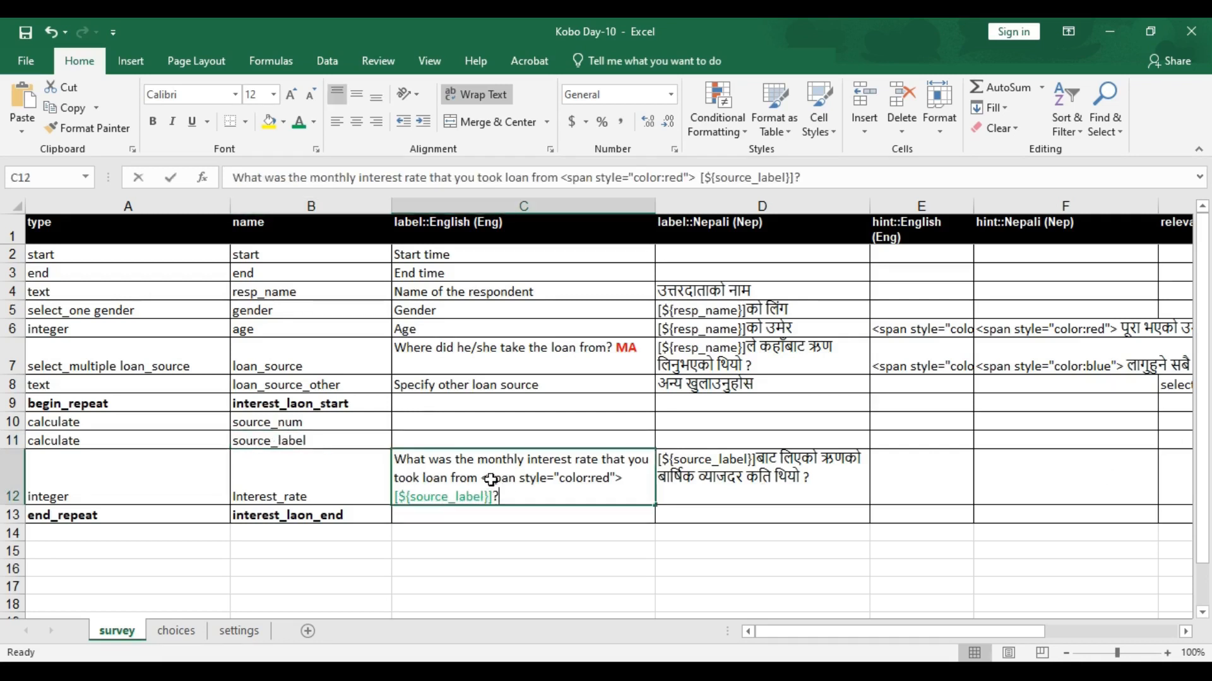
{"action": "left_click", "coordinate": [516, 358]}
{"action": "left_click", "coordinate": [482, 479]}
{"action": "double_click", "coordinate": [484, 479]}
{"action": "left_click_drag", "start_coordinate": [503, 494], "coordinate": [479, 479]}
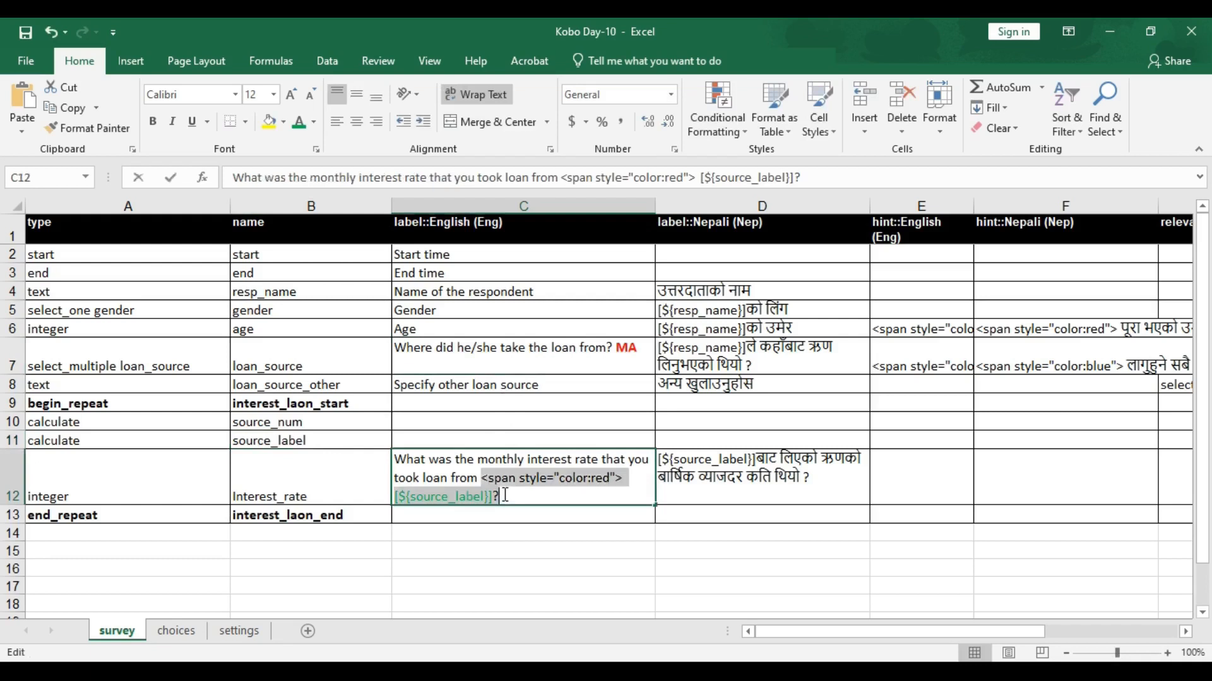
{"action": "left_click", "coordinate": [483, 478]}
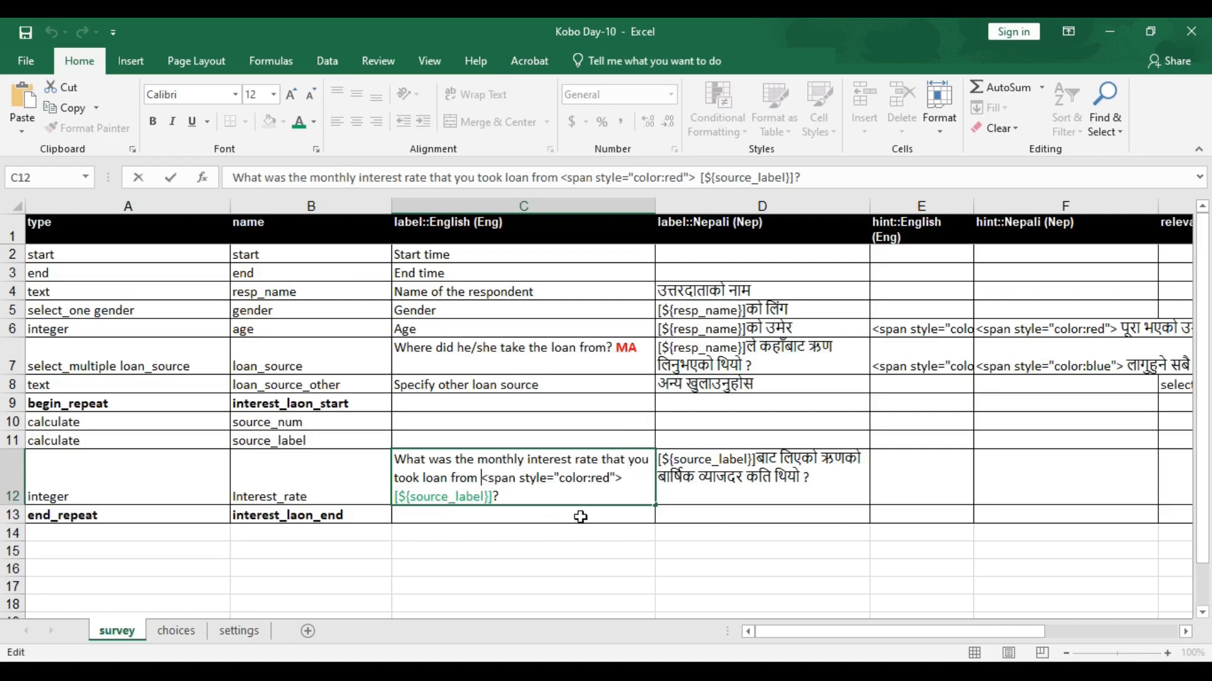
{"action": "type", "text": "__"}
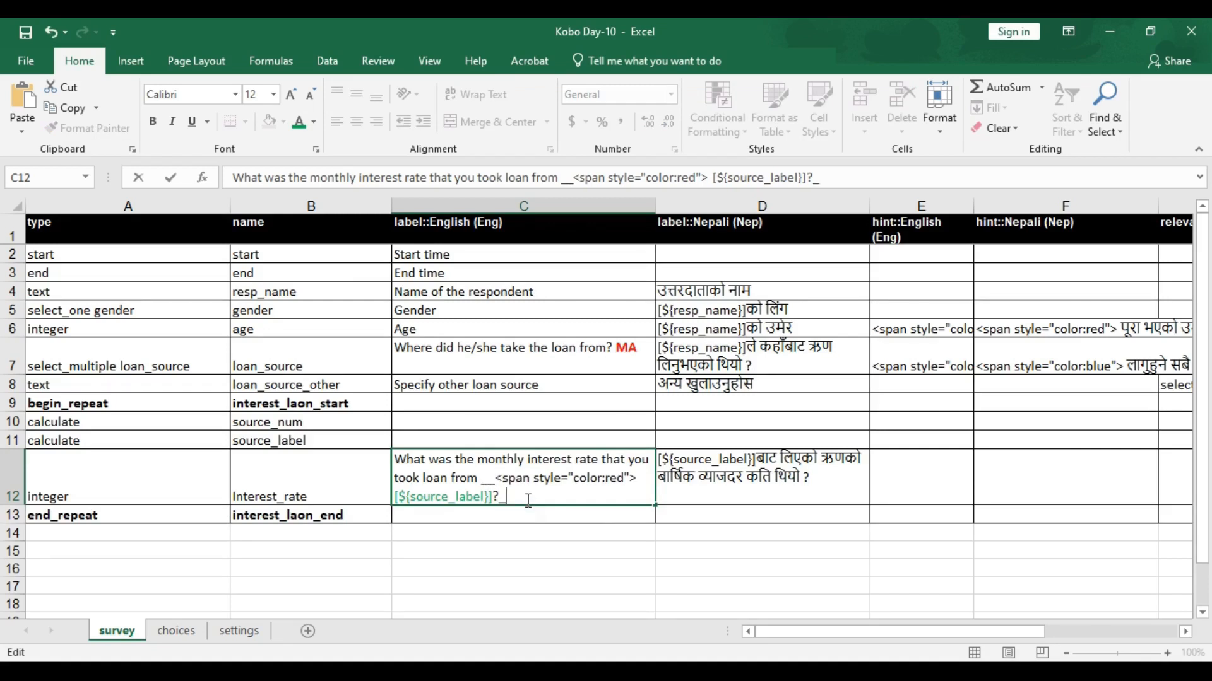
{"action": "left_click", "coordinate": [511, 366]}
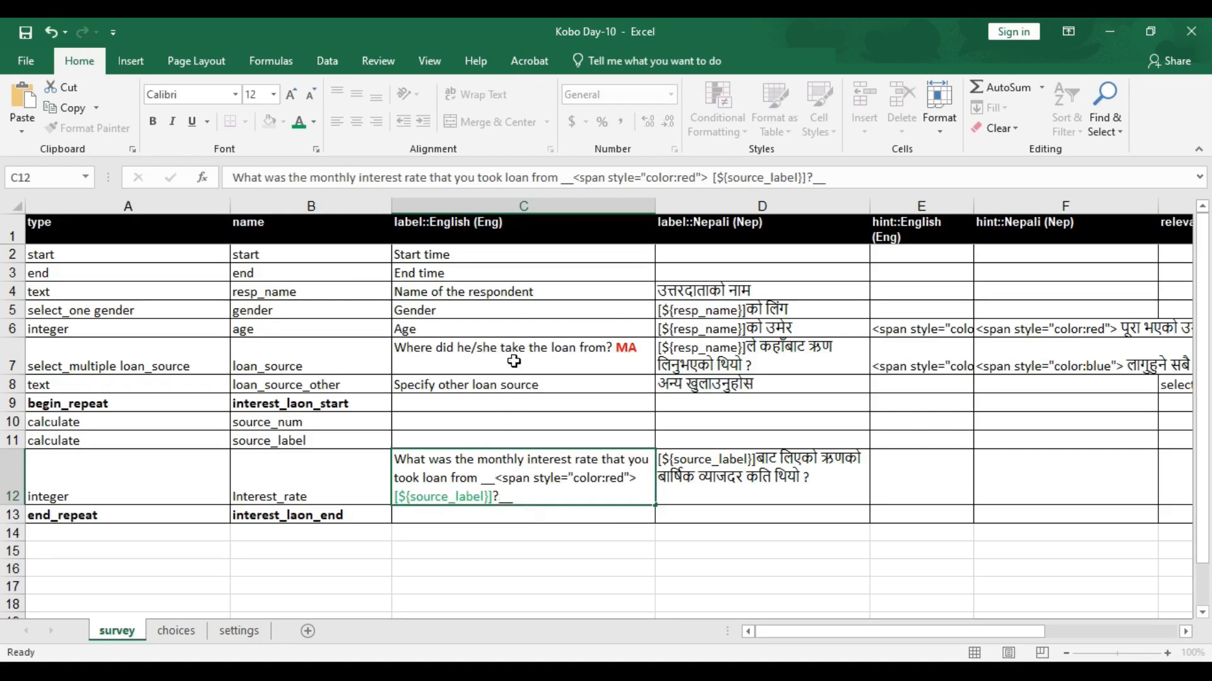
{"action": "left_click", "coordinate": [476, 497]}
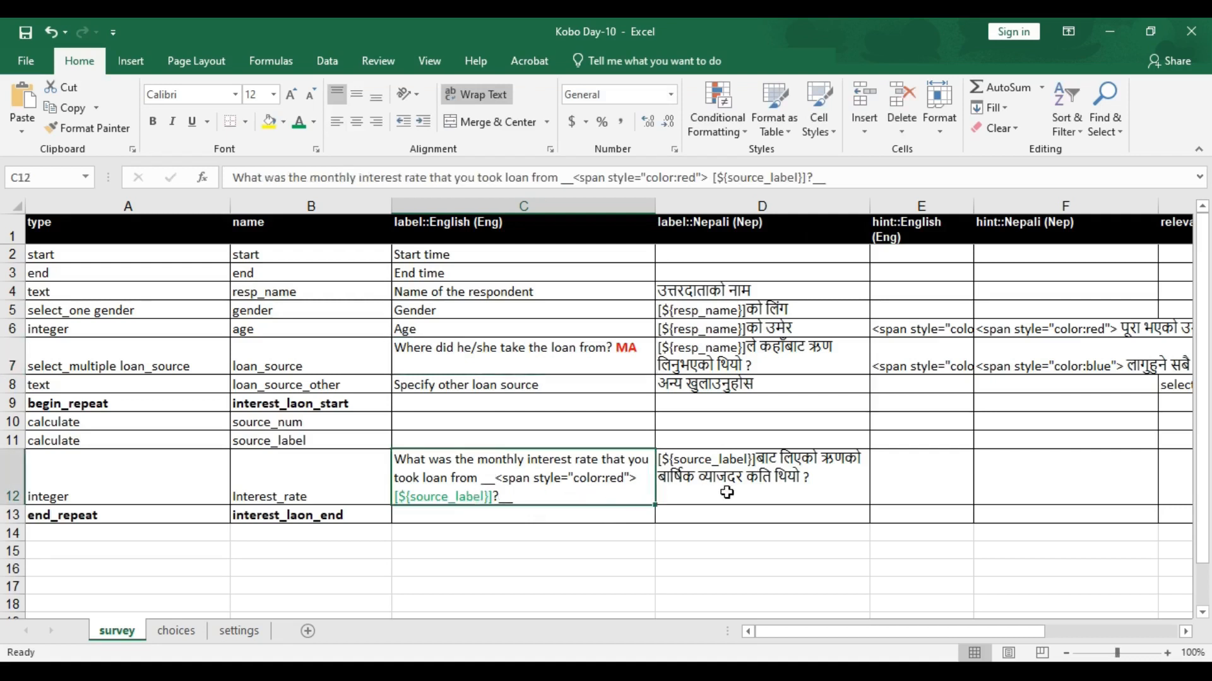
Enclose [${source_label}] in double underscores in the Interest_rate question's Nepali label.
{"action": "double_click", "coordinate": [755, 459]}
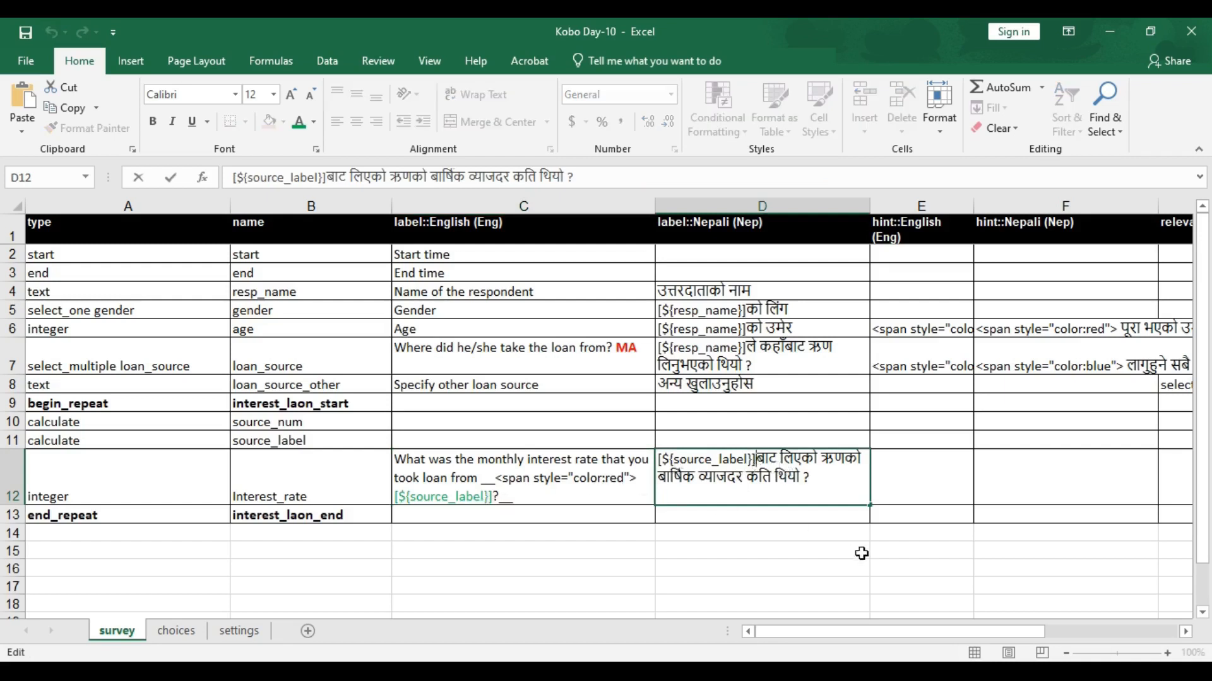
{"action": "type", "text": "__"}
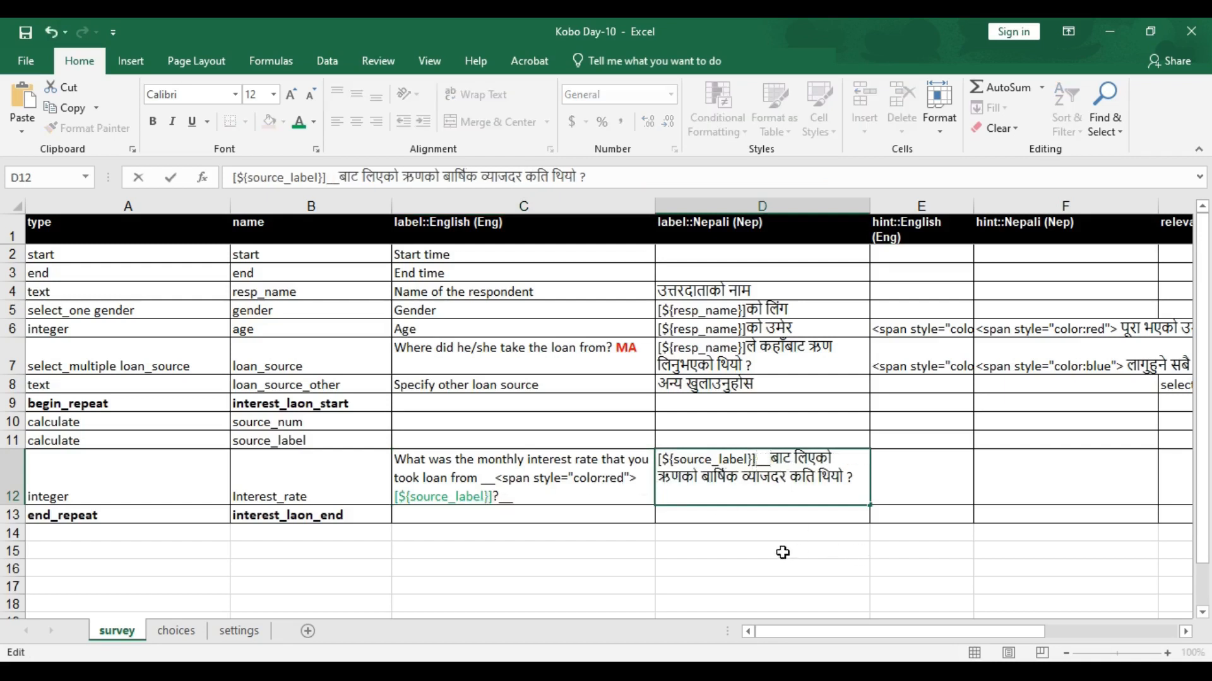
{"action": "left_click", "coordinate": [661, 459]}
{"action": "type", "text": "__"}
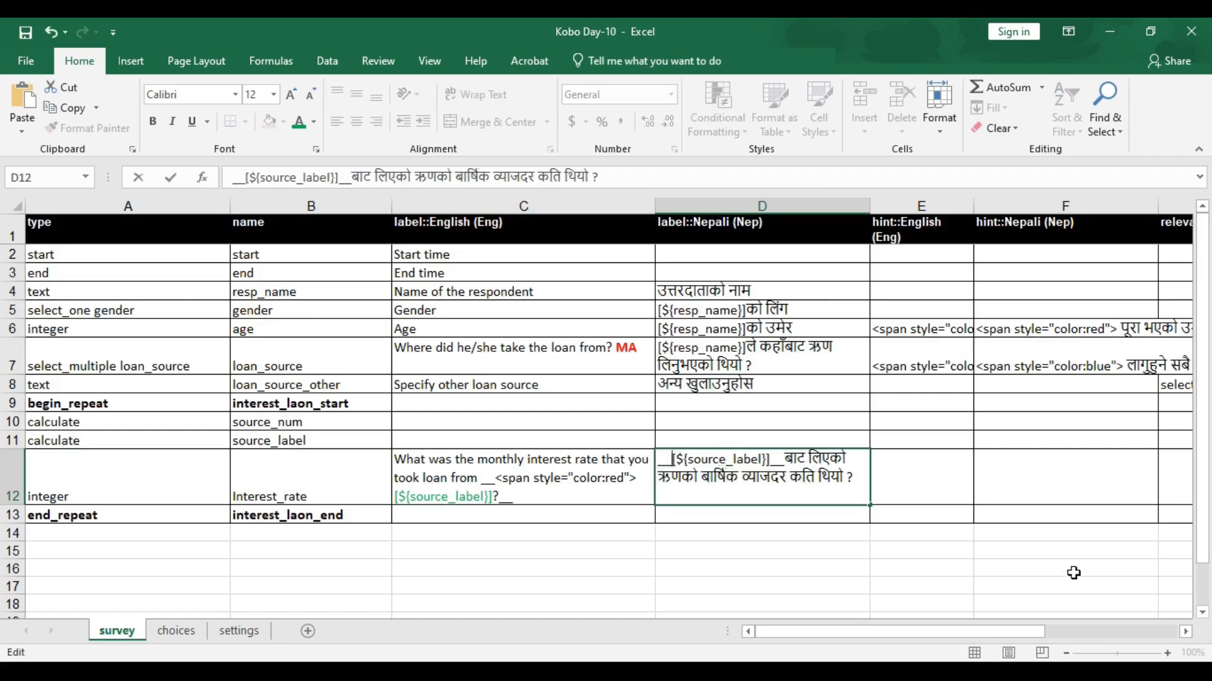
{"action": "left_click", "coordinate": [593, 439]}
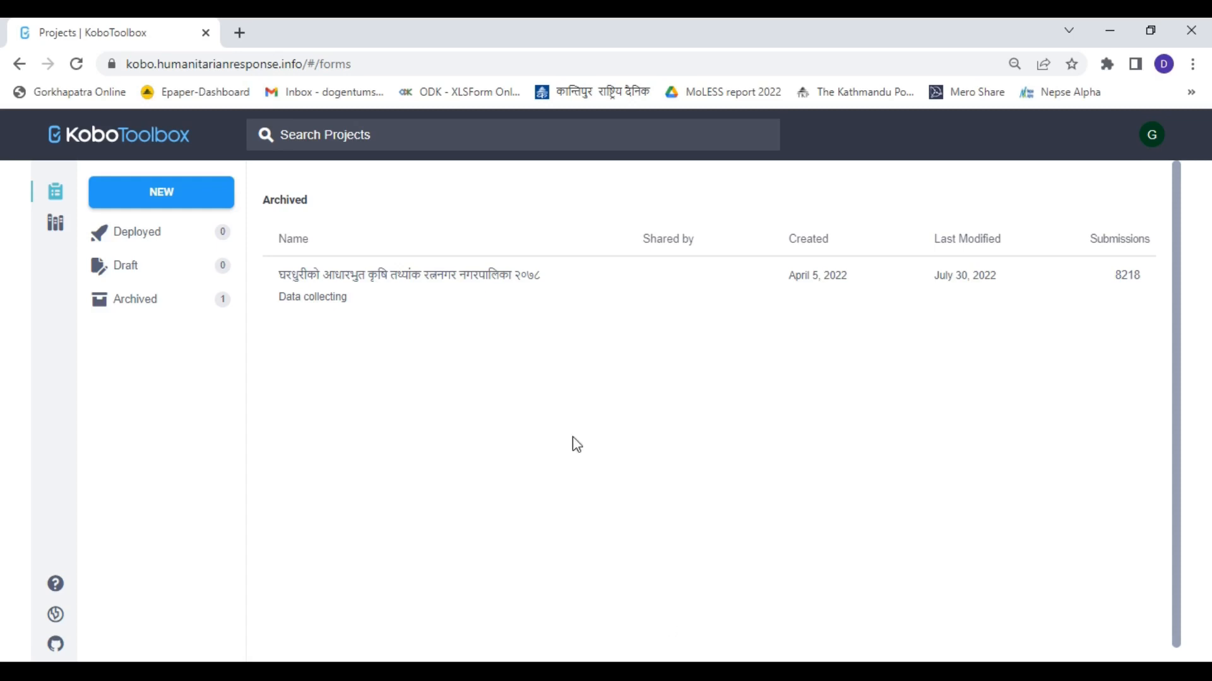
Switch to KoboToolbox and start a new project by uploading the Kobo Day-10 XLSForm.
{"action": "left_click", "coordinate": [160, 201]}
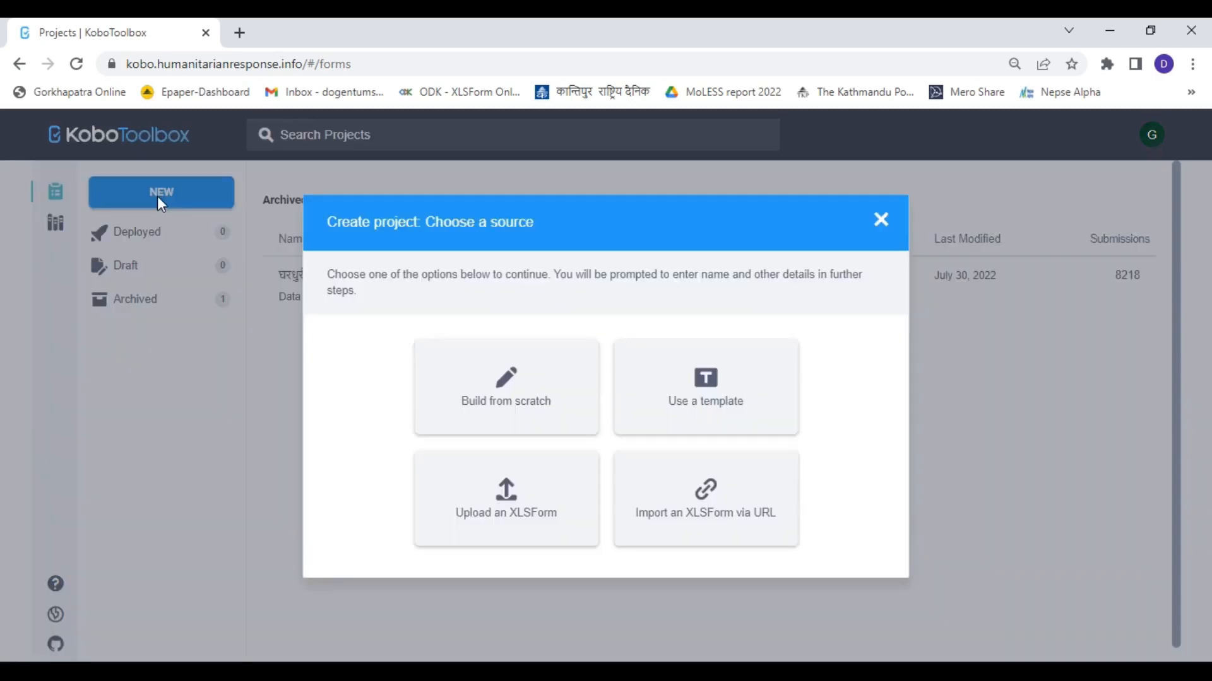
{"action": "left_click", "coordinate": [532, 513]}
{"action": "left_click", "coordinate": [540, 434]}
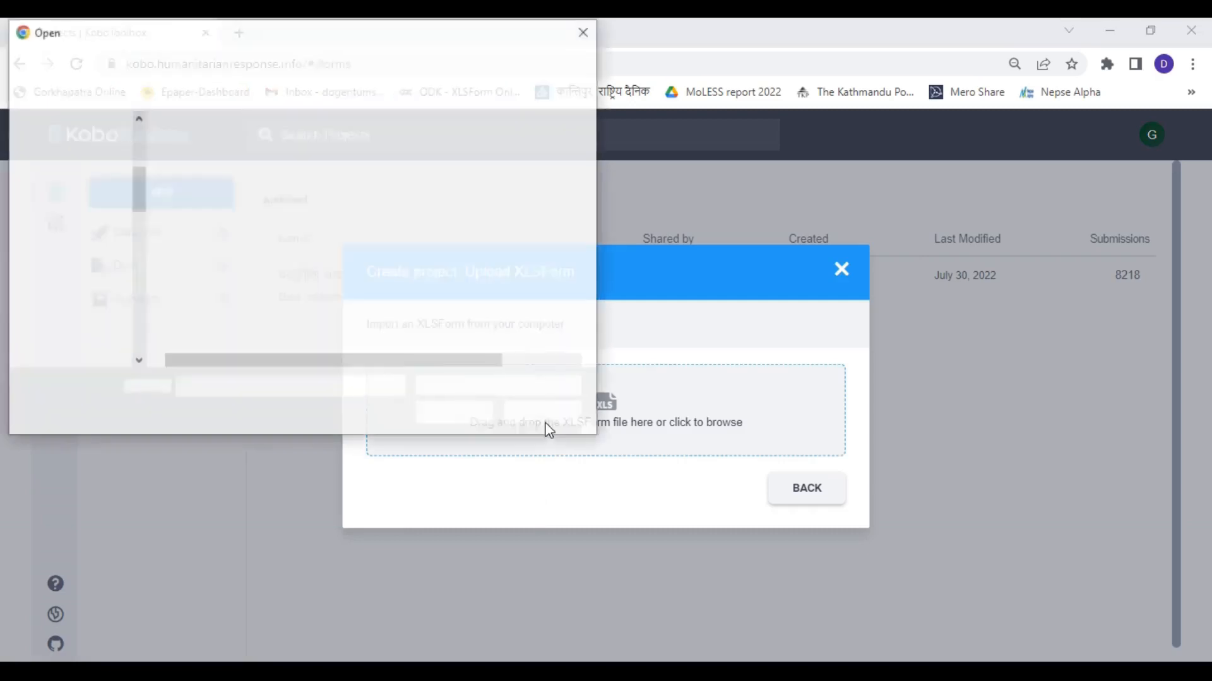
{"action": "left_click", "coordinate": [239, 209]}
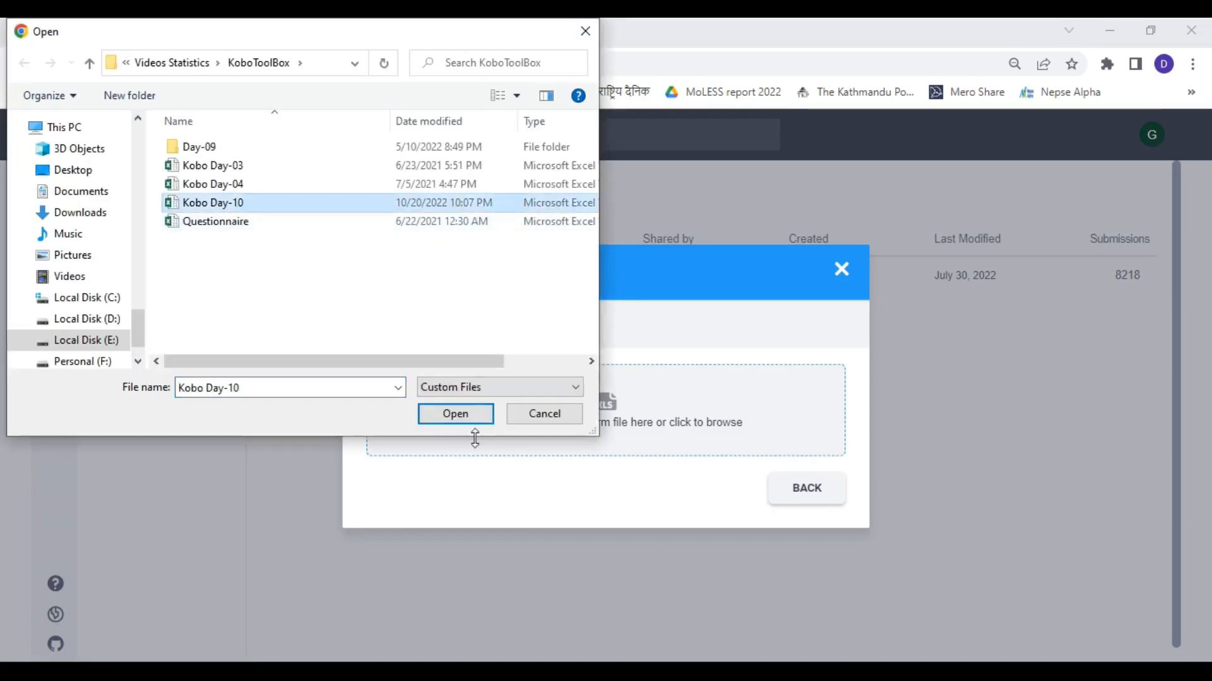
{"action": "left_click", "coordinate": [470, 419]}
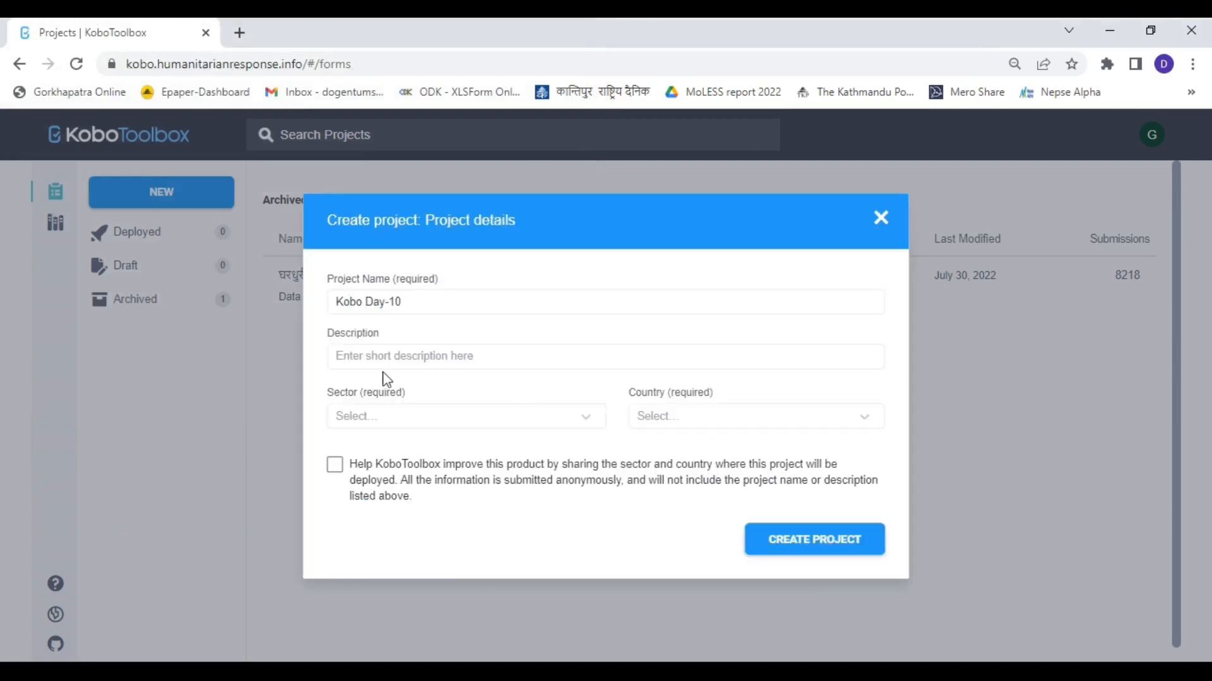
Create the project with sector Economic/Social Development and country Nepal, agreeing to share the sector and country, and deploy it.
{"action": "left_click", "coordinate": [372, 422]}
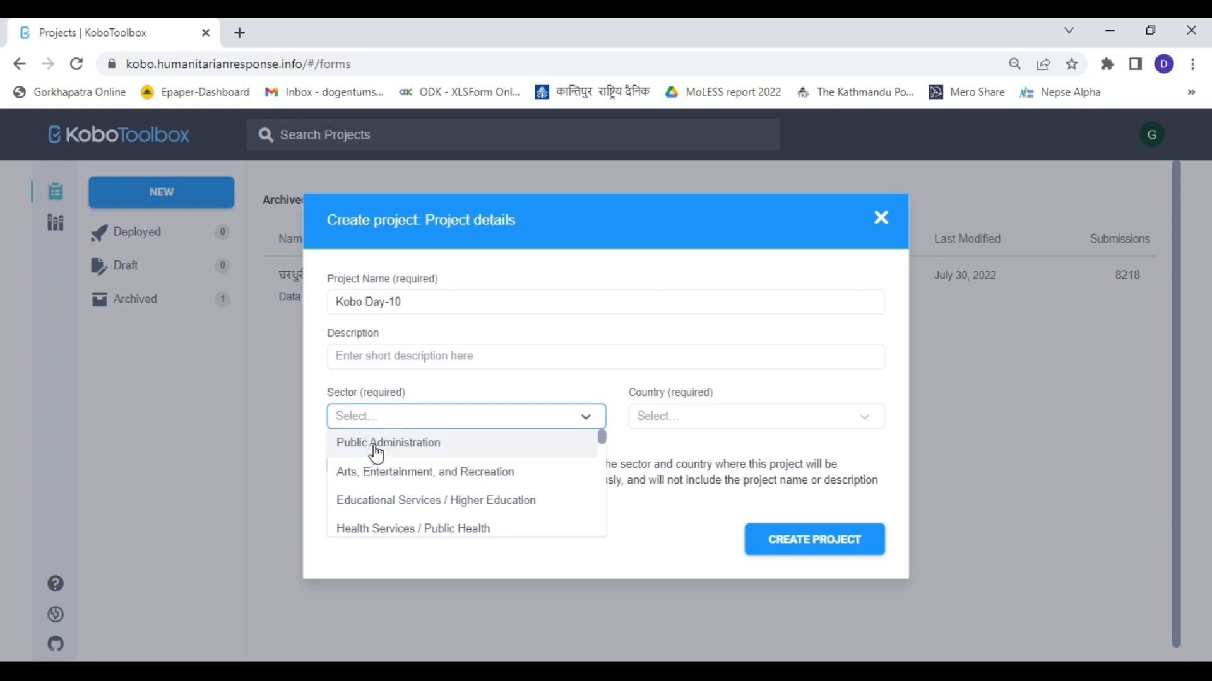
{"action": "scroll", "coordinate": [377, 452], "scroll_direction": "down", "scroll_amount": 4}
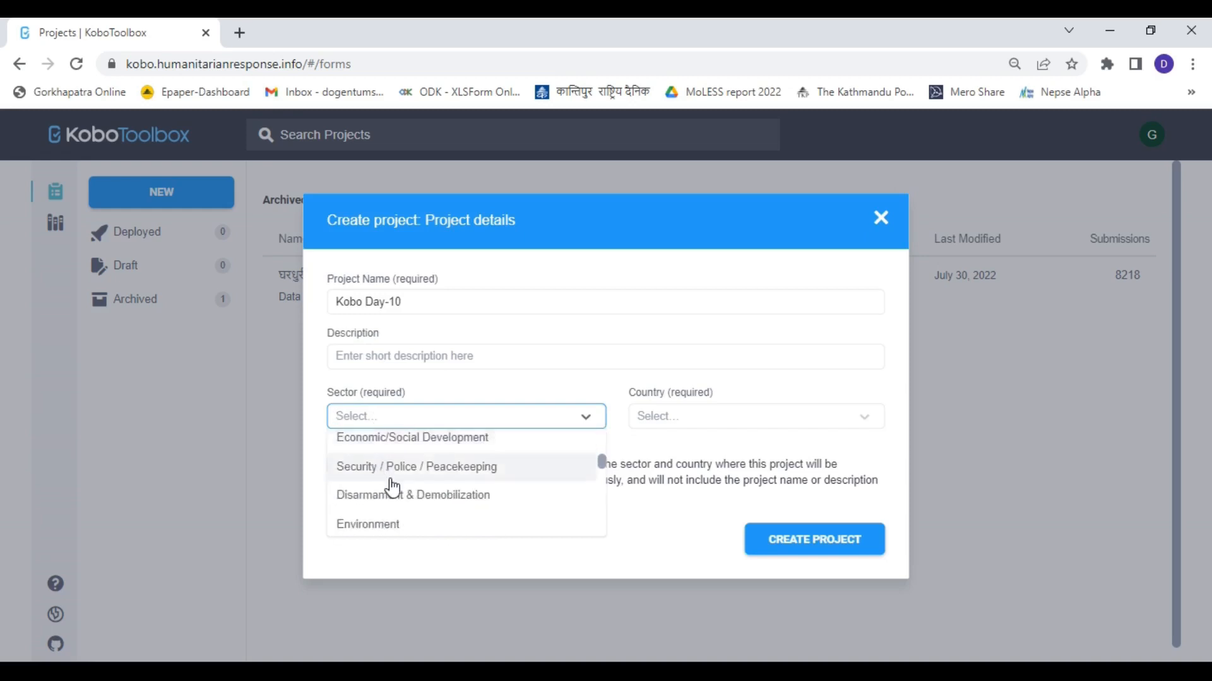
{"action": "left_click", "coordinate": [395, 439]}
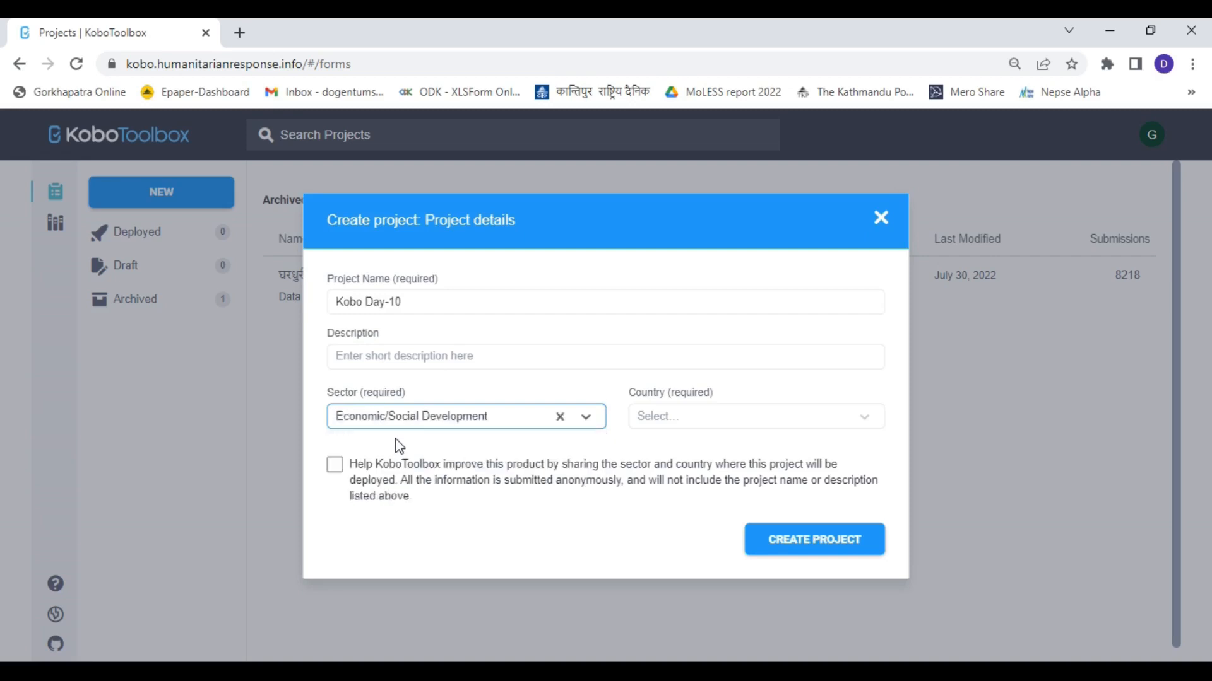
{"action": "left_click", "coordinate": [678, 423]}
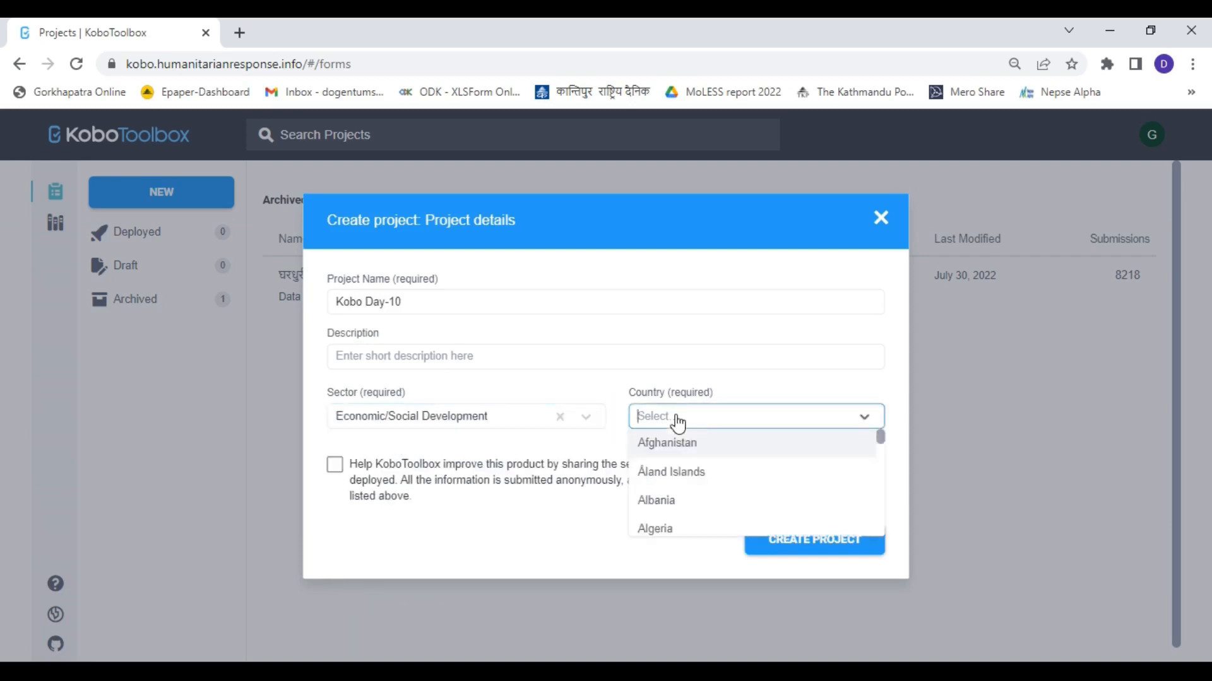
{"action": "type", "text": "nepa"}
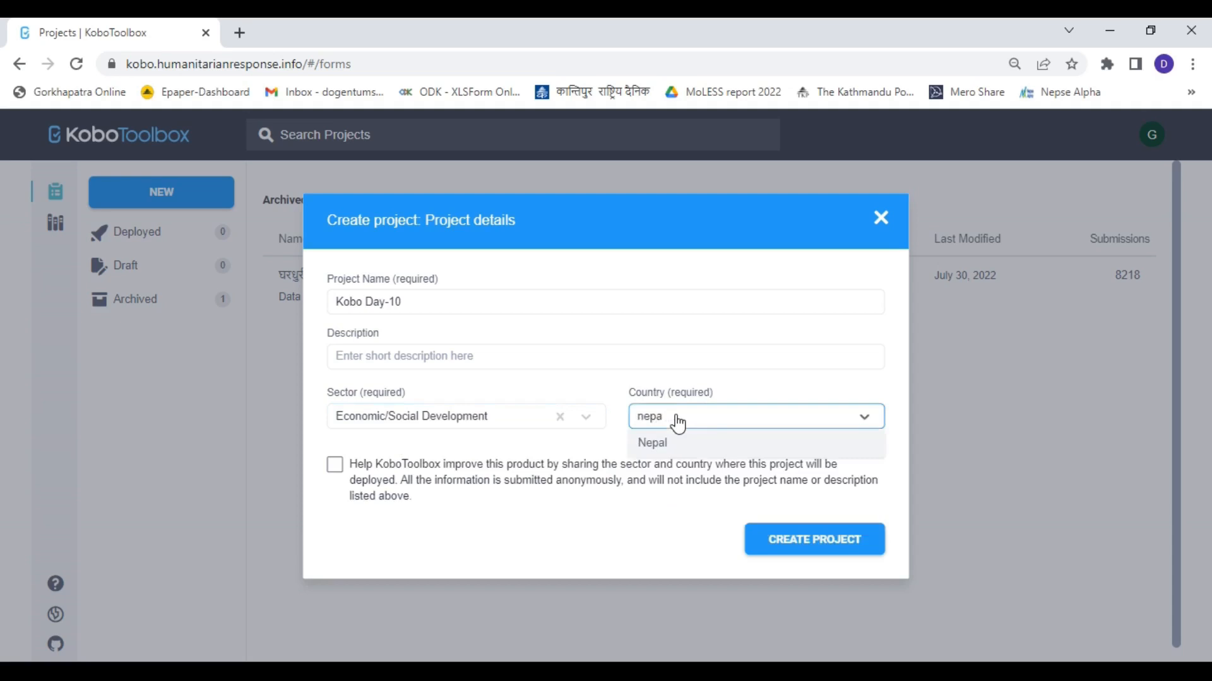
{"action": "left_click", "coordinate": [650, 444]}
{"action": "left_click", "coordinate": [335, 465]}
{"action": "left_click", "coordinate": [811, 553]}
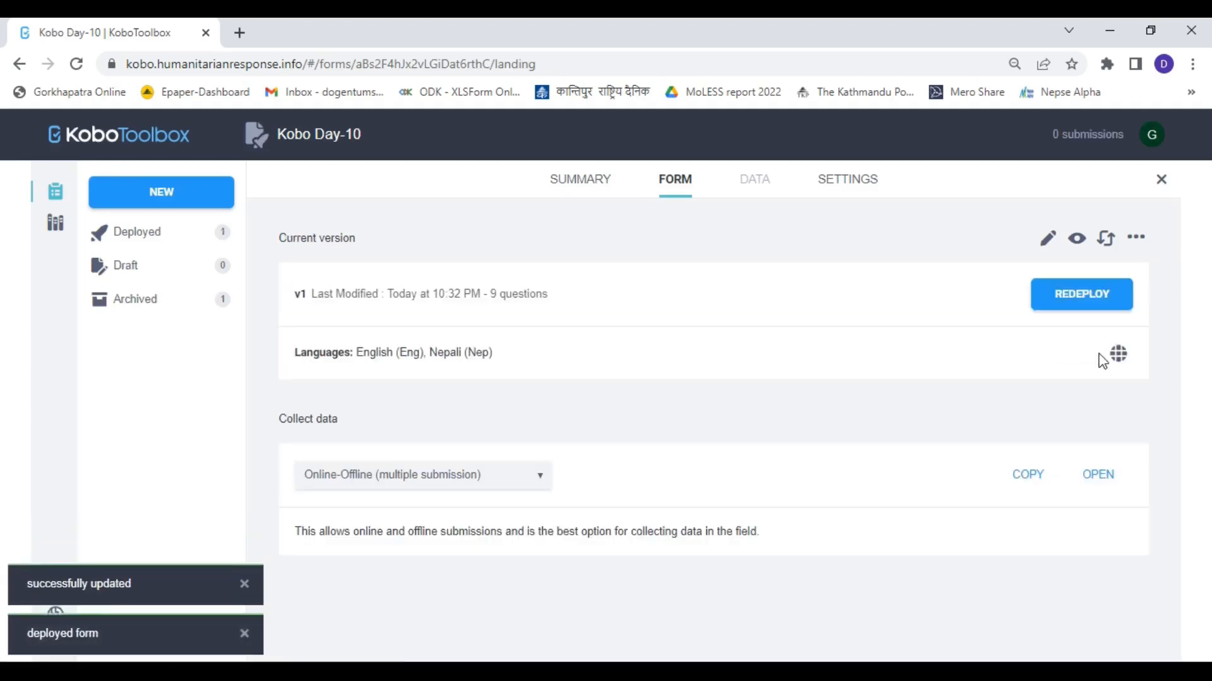
Open the deployed Online-Offline web form and fill in the respondent's name, gender Female and age 22.
{"action": "left_click", "coordinate": [1105, 478]}
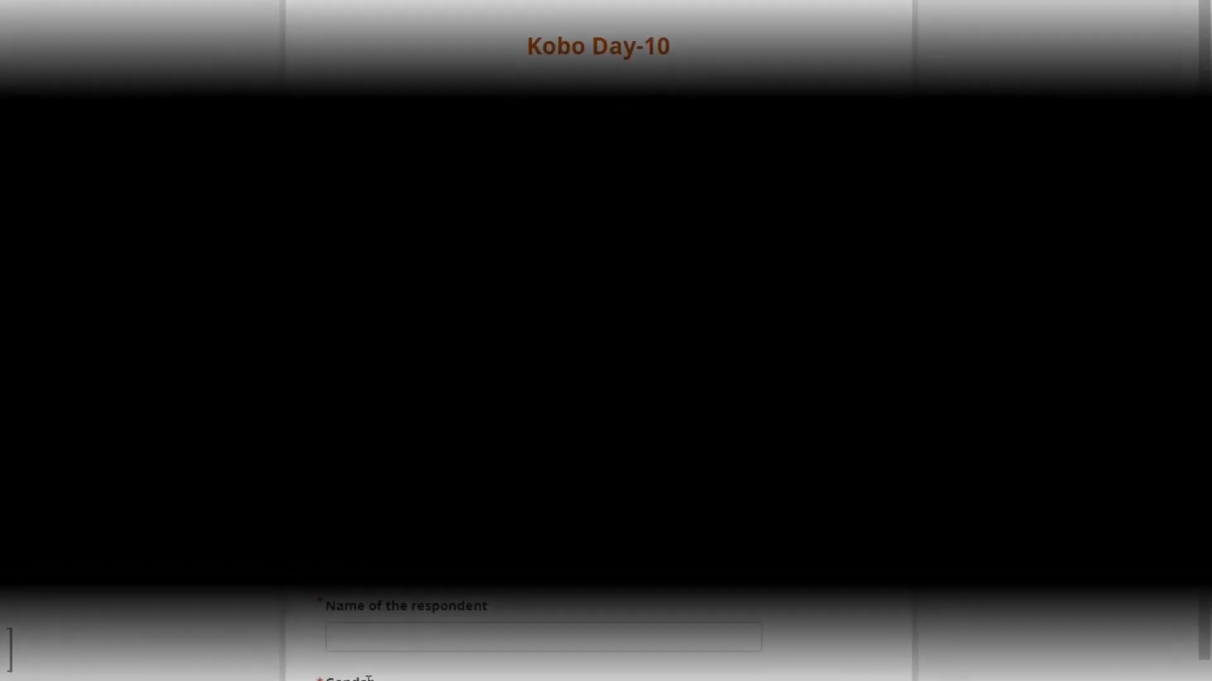
{"action": "left_click", "coordinate": [379, 591]}
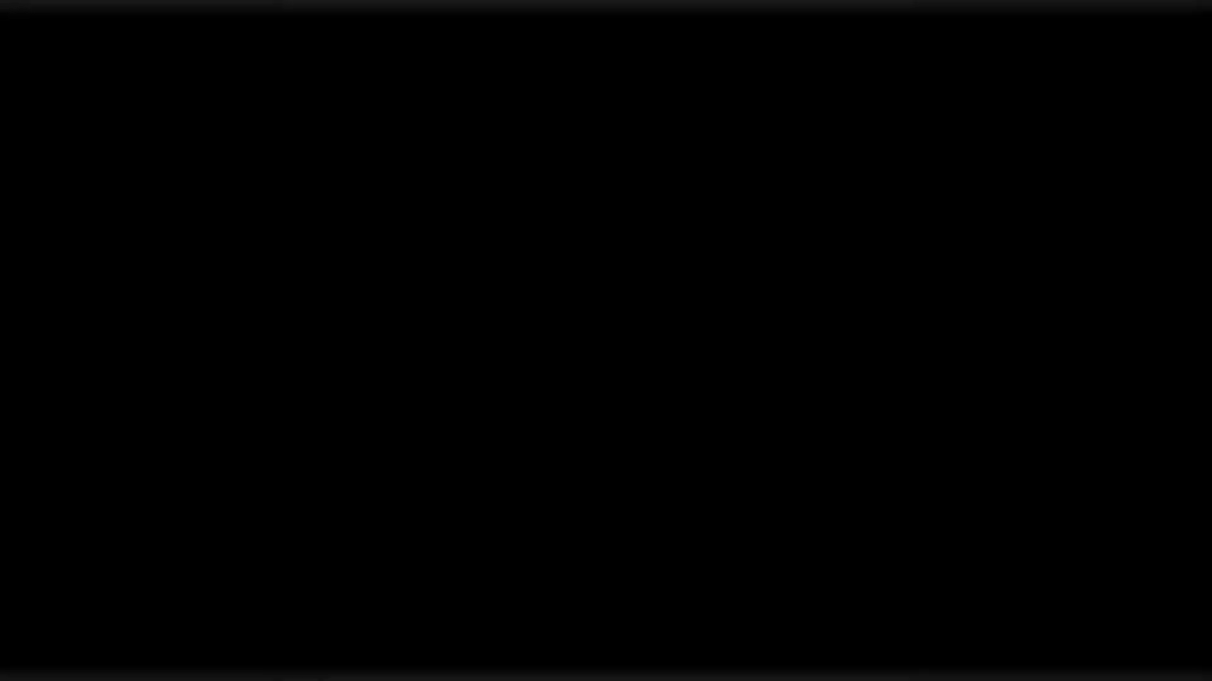
{"action": "type", "text": "Durga"}
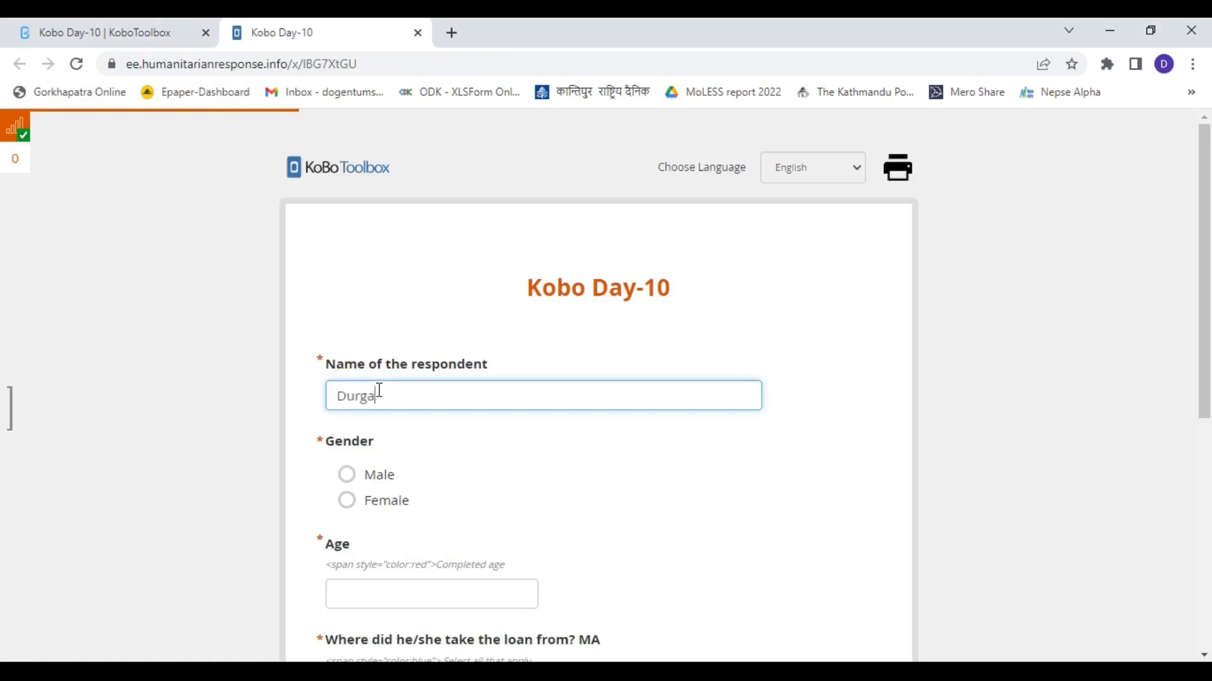
{"action": "left_click", "coordinate": [395, 483]}
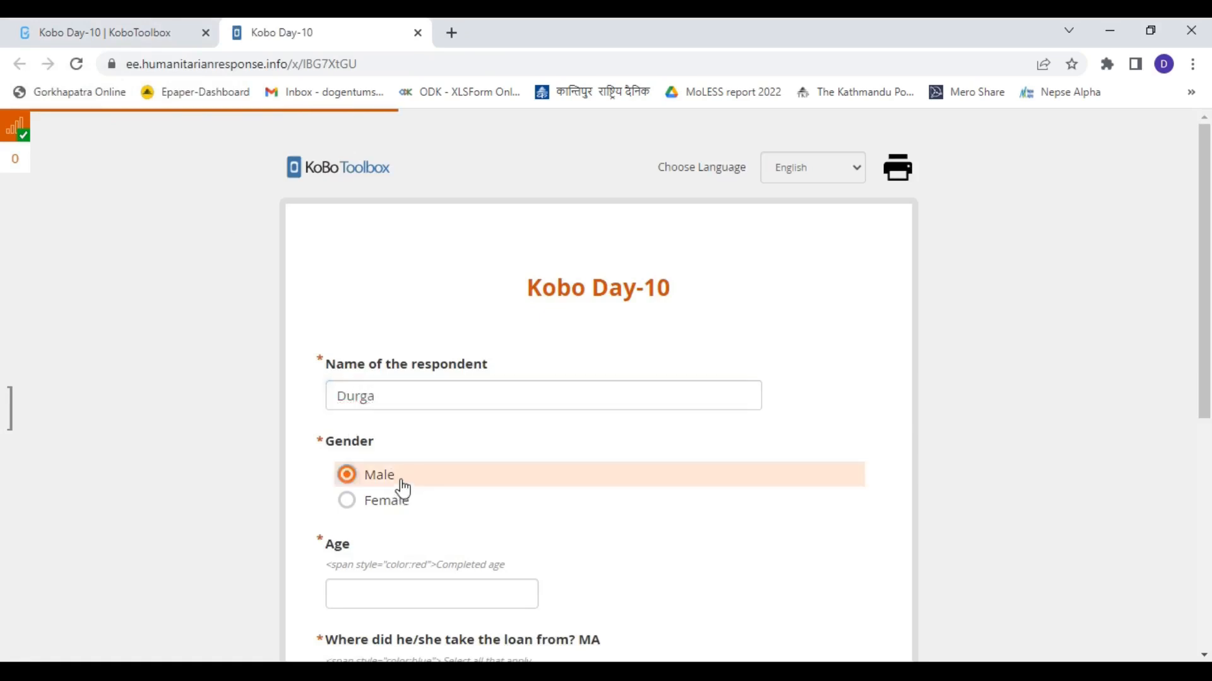
{"action": "left_click", "coordinate": [396, 504]}
{"action": "scroll", "coordinate": [391, 517], "scroll_direction": "down", "scroll_amount": 4}
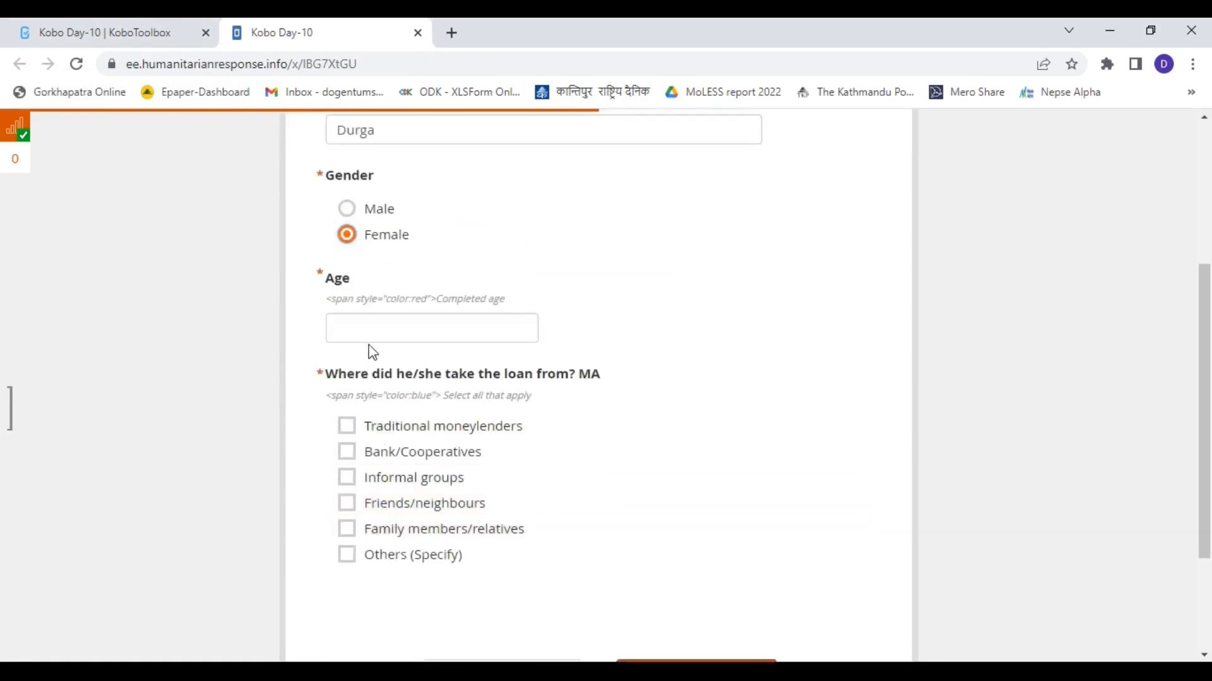
{"action": "left_click", "coordinate": [368, 327]}
{"action": "type", "text": "22"}
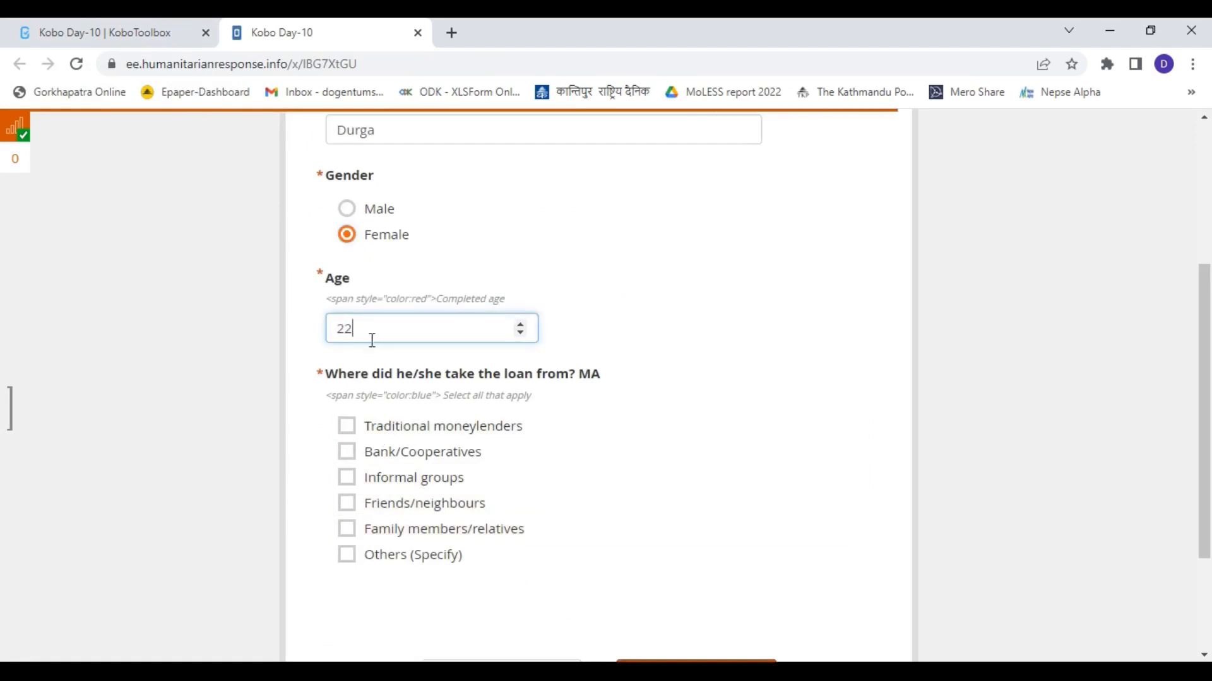
Select Traditional moneylenders, Bank/Cooperatives and Others (Specify) as loan sources, and enter hahahaha as the other loan source.
{"action": "left_click", "coordinate": [409, 435]}
{"action": "scroll", "coordinate": [428, 456], "scroll_direction": "down", "scroll_amount": 3}
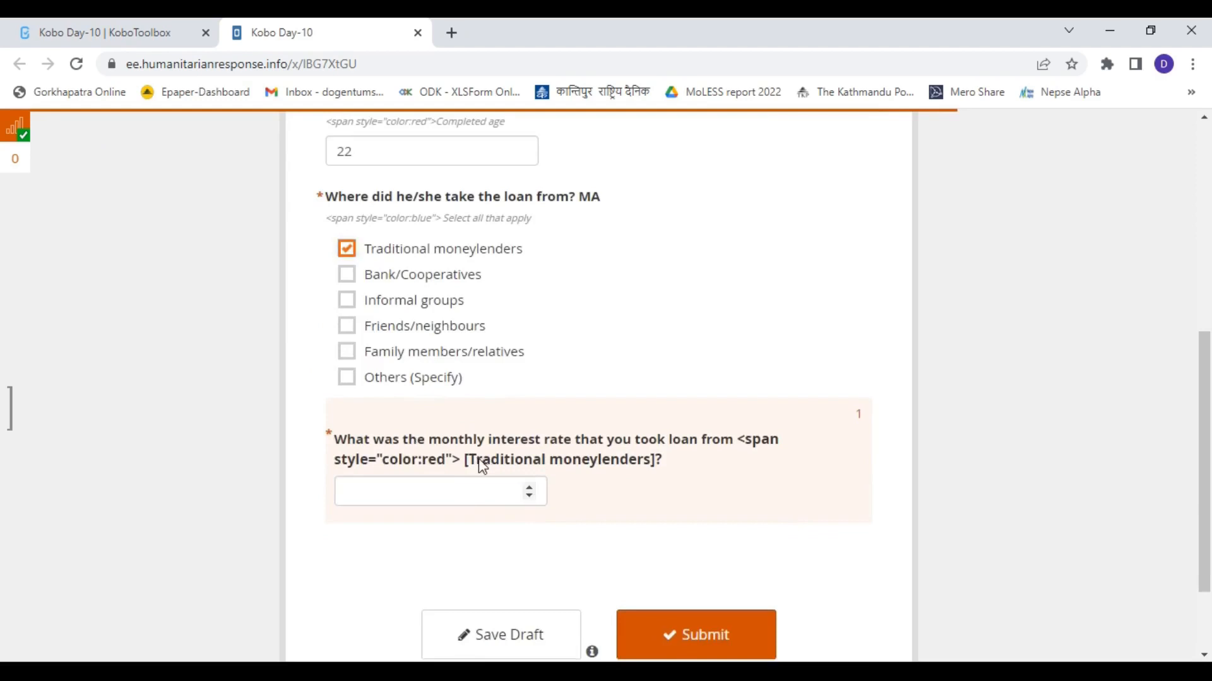
{"action": "left_click_drag", "start_coordinate": [476, 466], "coordinate": [492, 465]}
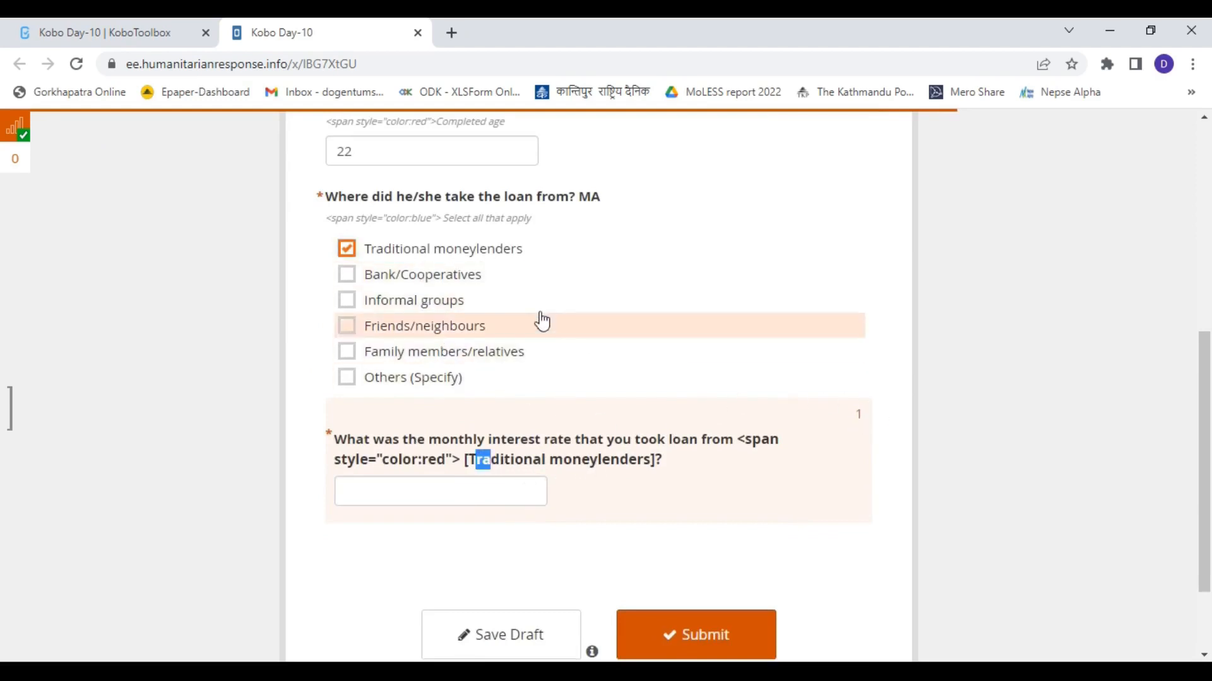
{"action": "left_click", "coordinate": [460, 274]}
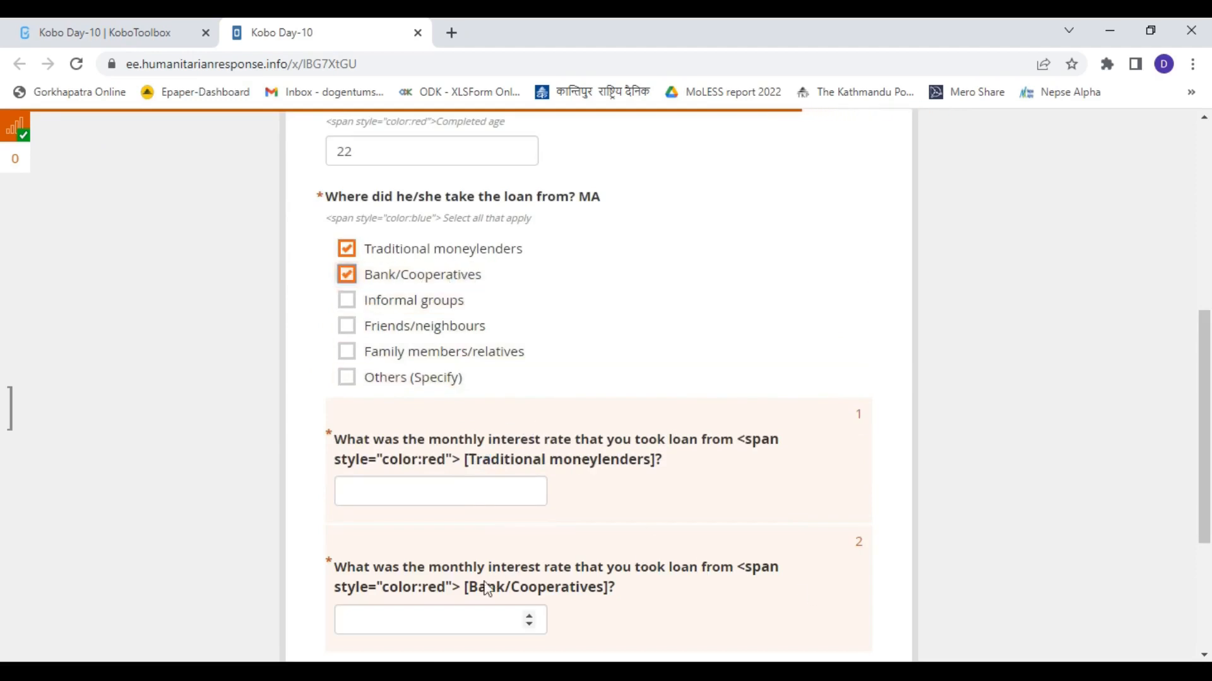
{"action": "left_click", "coordinate": [435, 382]}
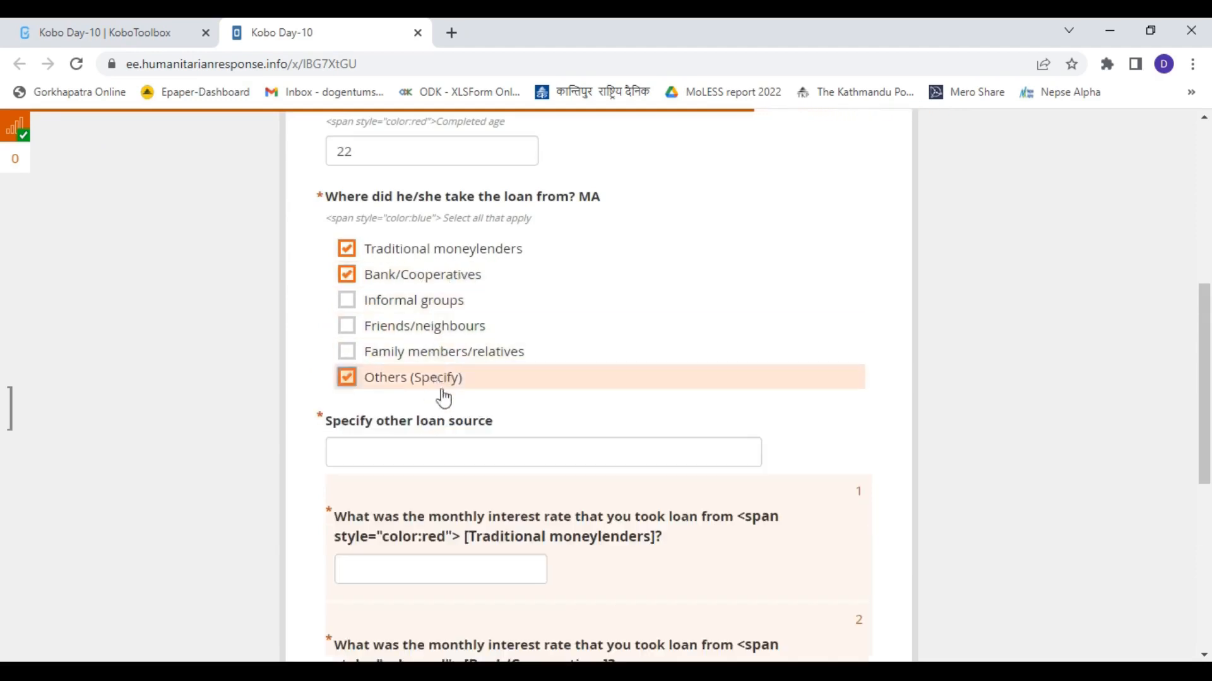
{"action": "left_click", "coordinate": [370, 458]}
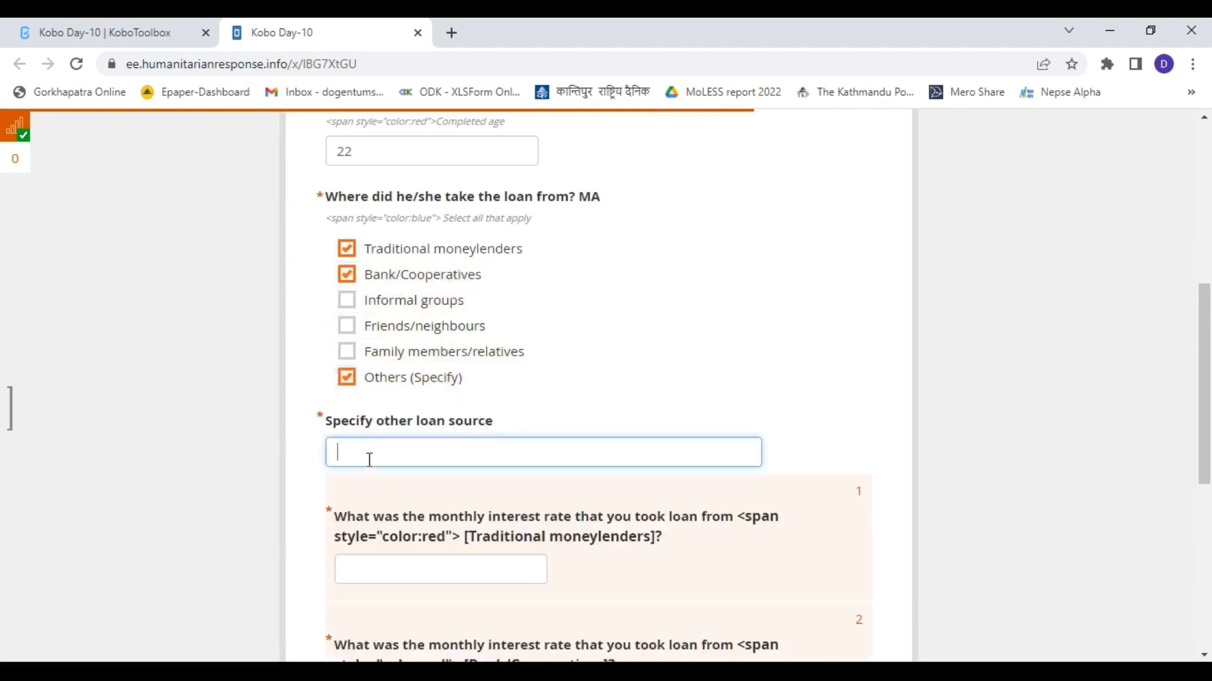
{"action": "type", "text": "hahahaha"}
{"action": "scroll", "coordinate": [369, 460], "scroll_direction": "down", "scroll_amount": 7}
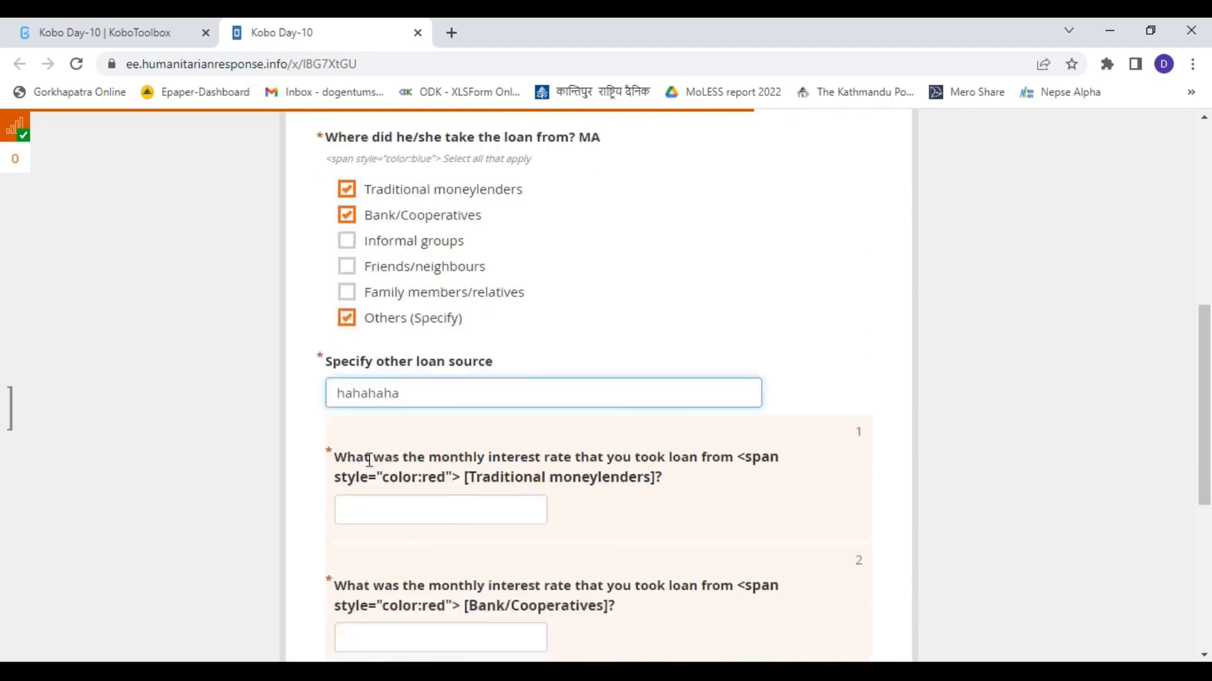
{"action": "left_click", "coordinate": [344, 443]}
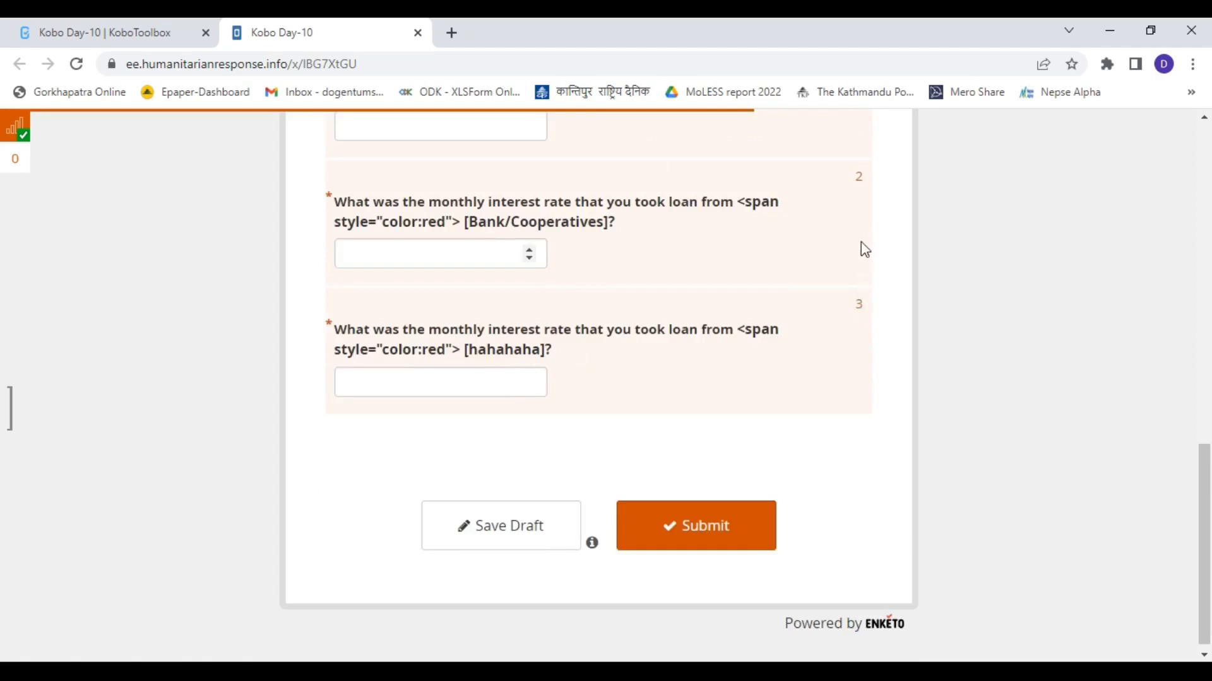
Add Informal groups to the selected loan sources and check the repeated interest rate questions.
{"action": "scroll", "coordinate": [648, 228], "scroll_direction": "up", "scroll_amount": 4}
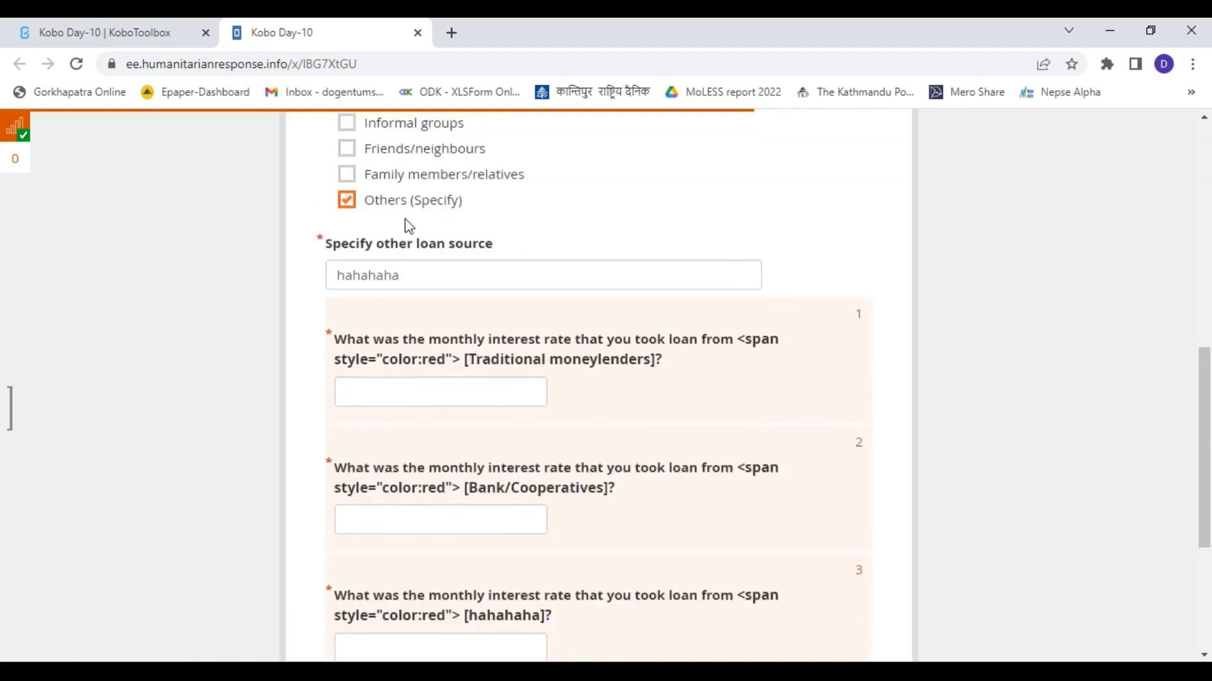
{"action": "scroll", "coordinate": [405, 228], "scroll_direction": "up", "scroll_amount": 4}
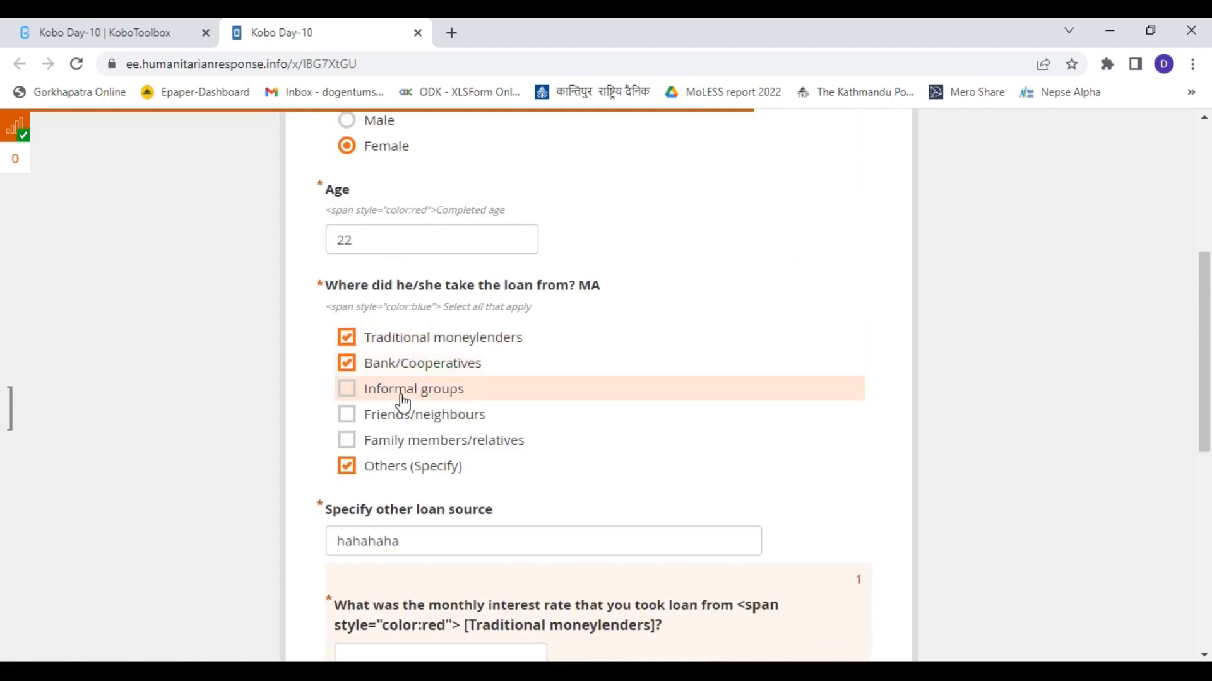
{"action": "scroll", "coordinate": [511, 524], "scroll_direction": "down", "scroll_amount": 4}
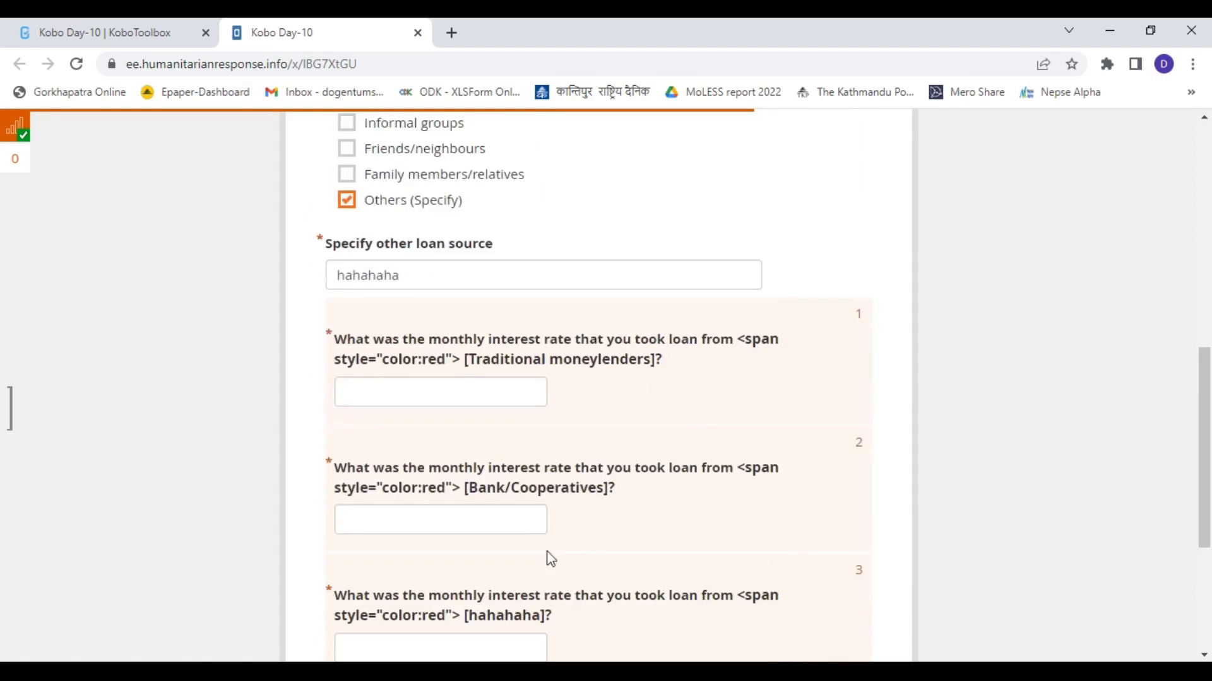
{"action": "scroll", "coordinate": [378, 244], "scroll_direction": "up", "scroll_amount": 2}
{"action": "left_click", "coordinate": [380, 215]}
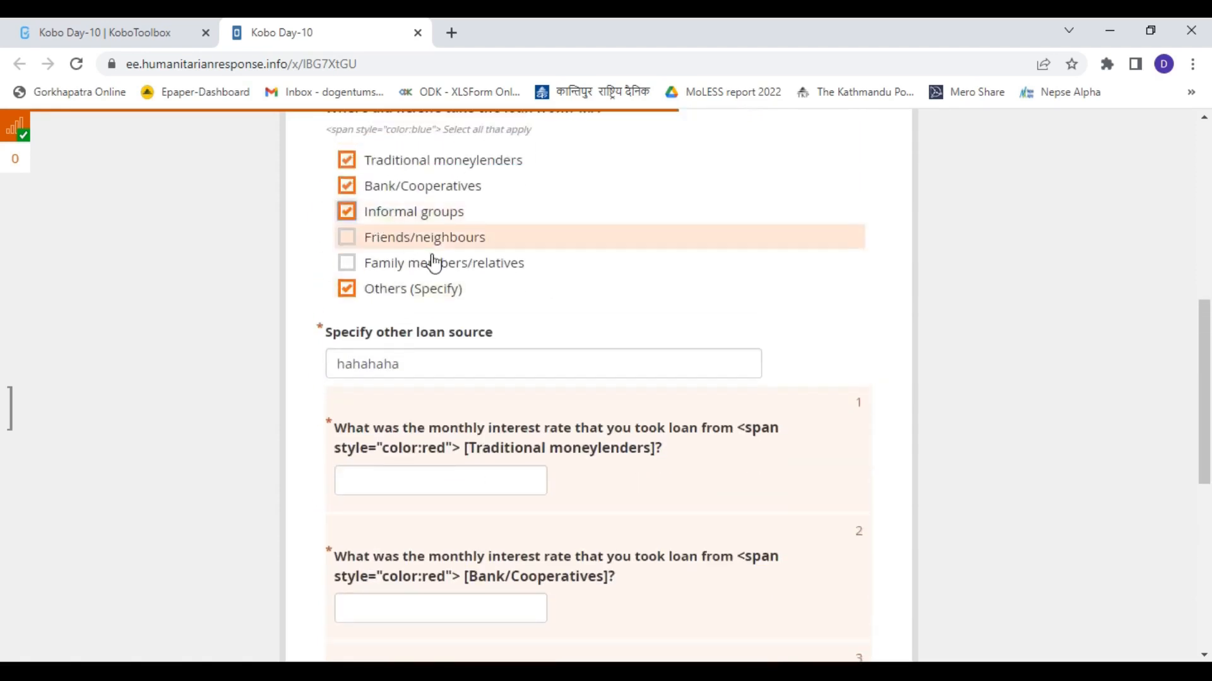
{"action": "scroll", "coordinate": [498, 391], "scroll_direction": "down", "scroll_amount": 1}
{"action": "scroll", "coordinate": [896, 555], "scroll_direction": "down", "scroll_amount": 2}
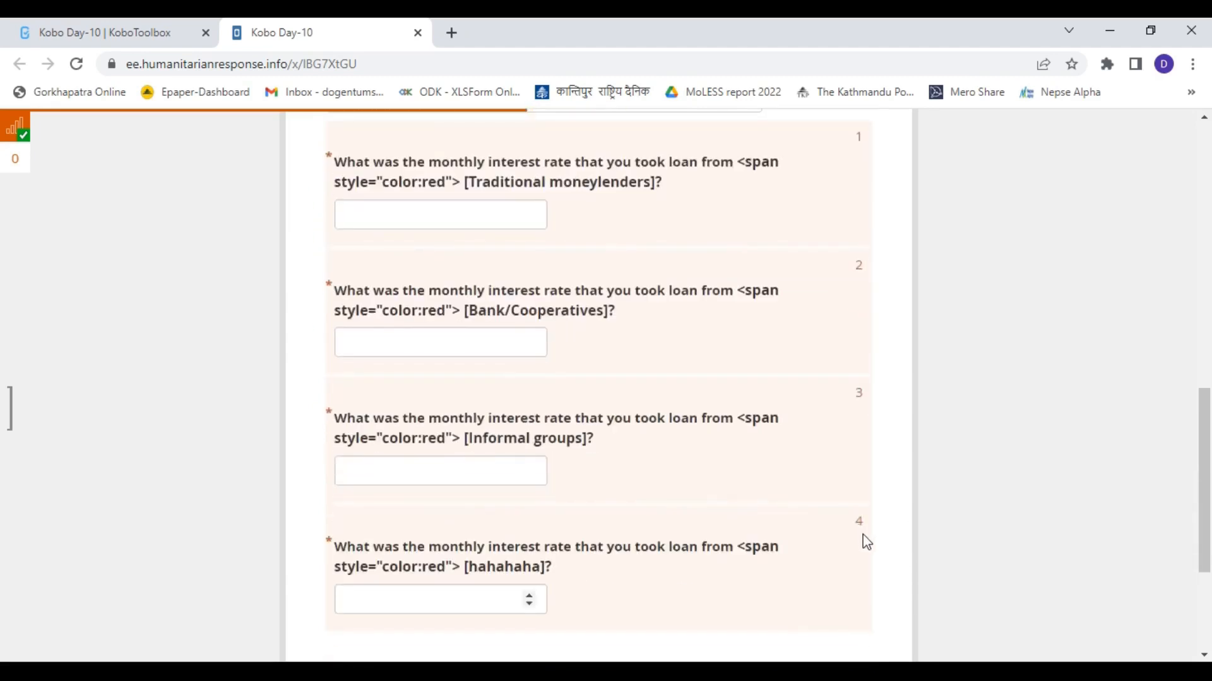
Examine how the colour span tags display in the Age and loan source hints and in the interest rate question labels.
{"action": "scroll", "coordinate": [761, 452], "scroll_direction": "up", "scroll_amount": 3}
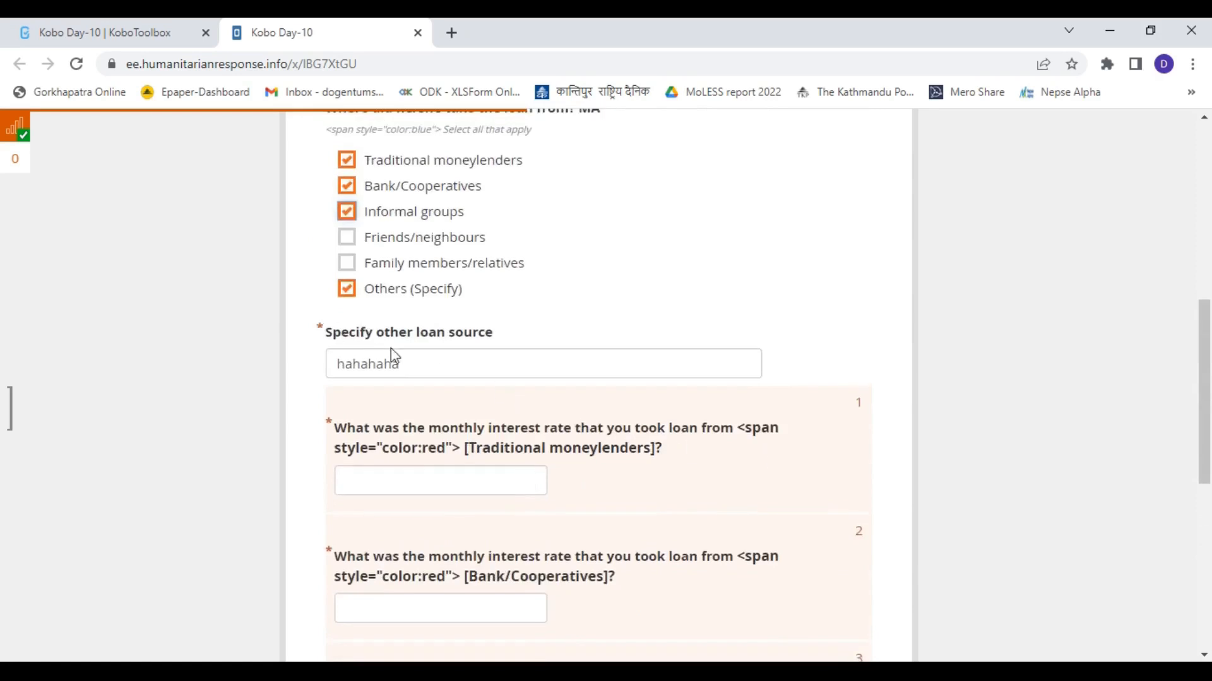
{"action": "scroll", "coordinate": [478, 360], "scroll_direction": "up", "scroll_amount": 1}
{"action": "scroll", "coordinate": [478, 360], "scroll_direction": "up", "scroll_amount": 3}
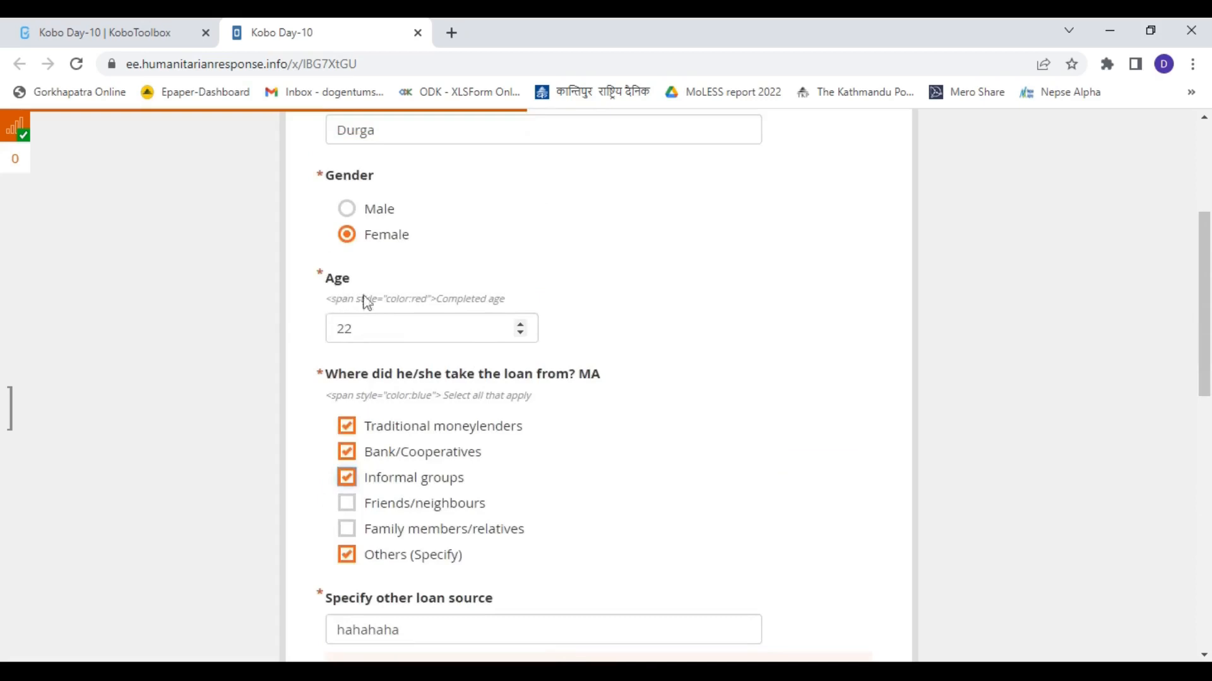
{"action": "left_click_drag", "start_coordinate": [389, 299], "coordinate": [512, 311]}
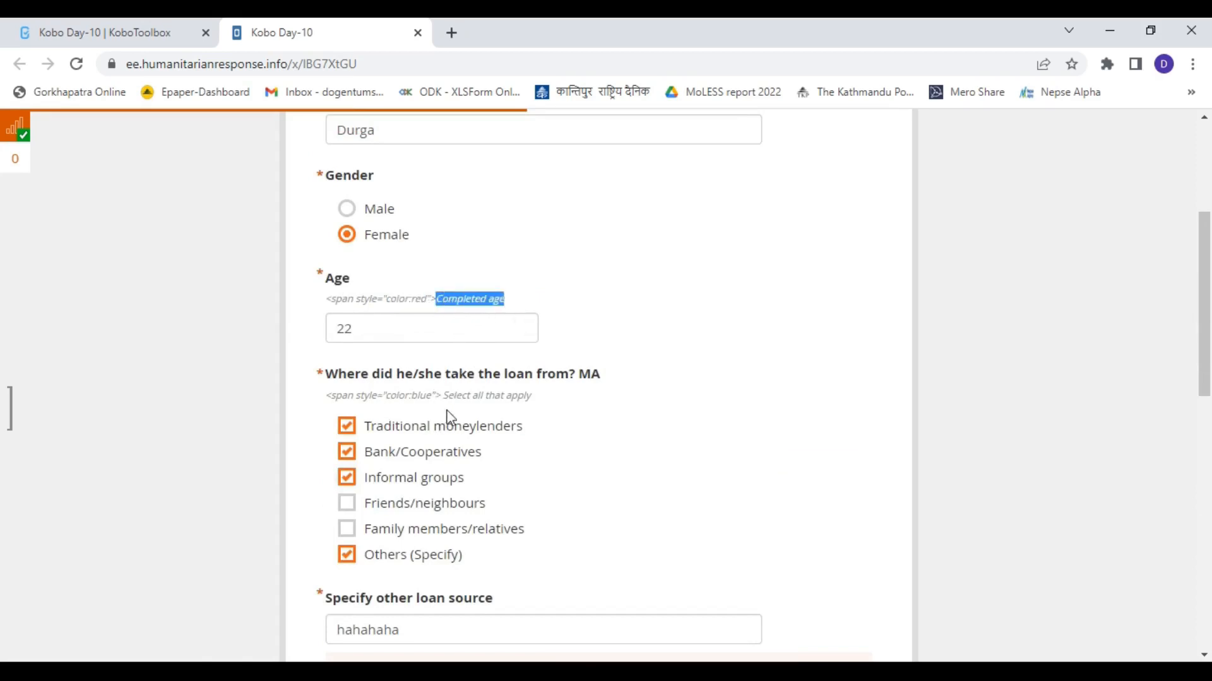
{"action": "left_click_drag", "start_coordinate": [432, 396], "coordinate": [329, 396]}
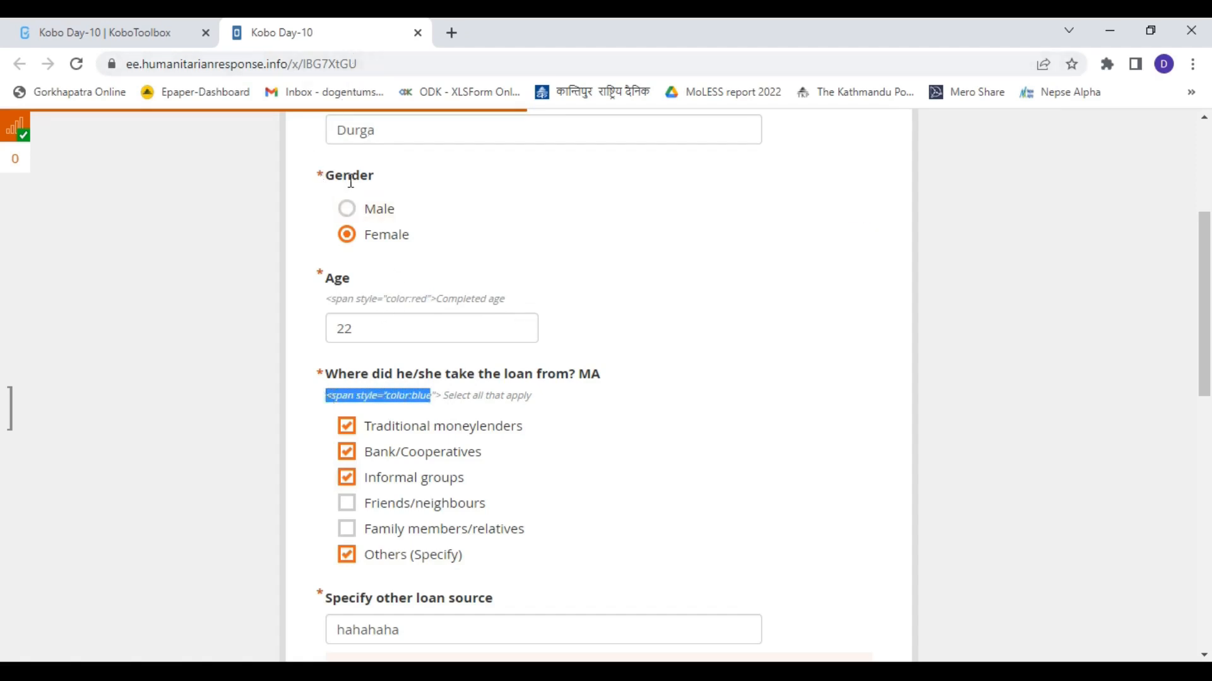
{"action": "scroll", "coordinate": [360, 202], "scroll_direction": "down", "scroll_amount": 4}
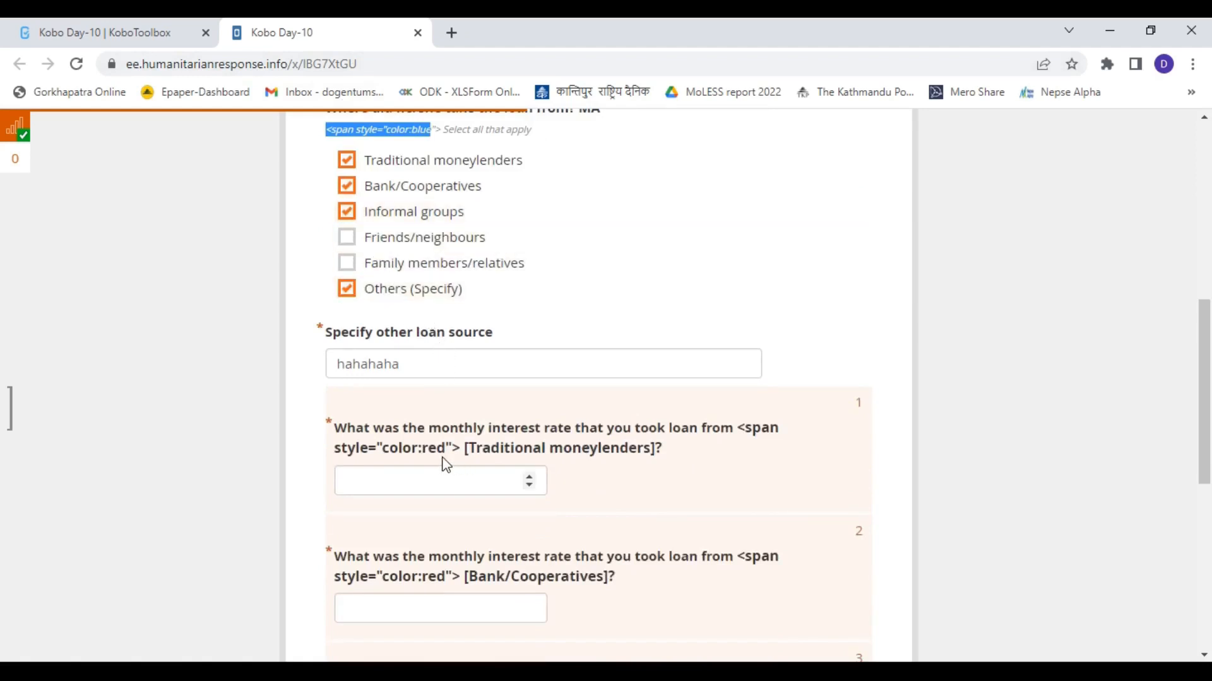
{"action": "scroll", "coordinate": [458, 458], "scroll_direction": "down", "scroll_amount": 1}
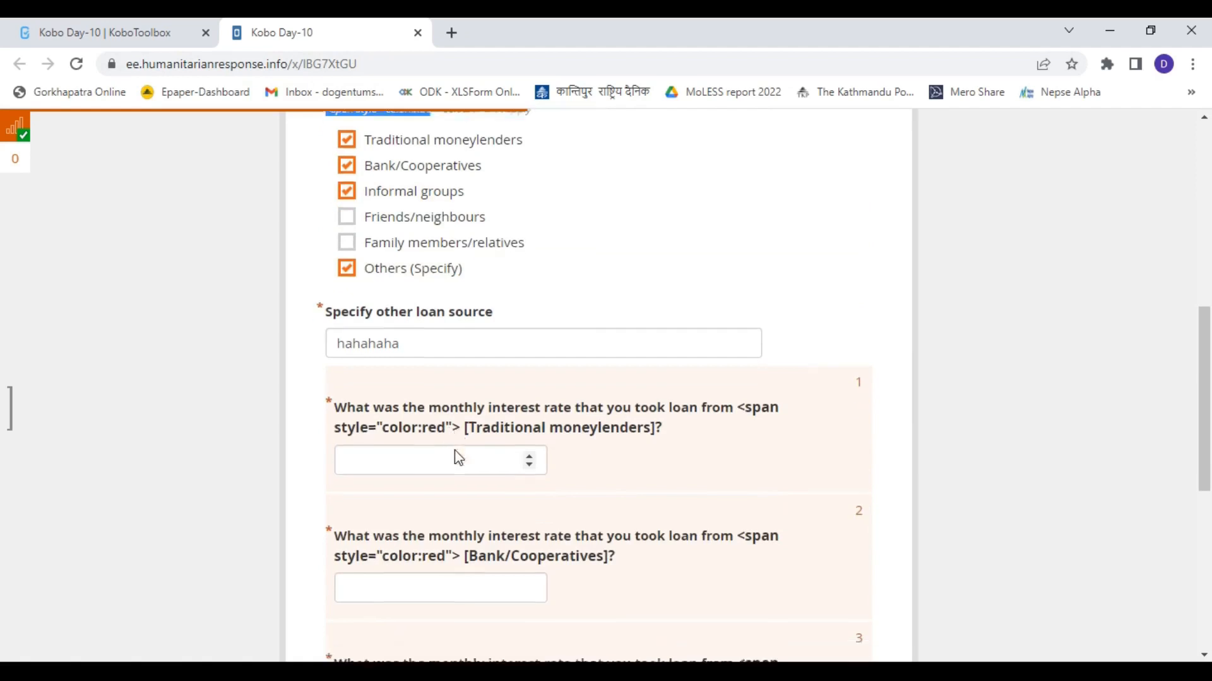
{"action": "scroll", "coordinate": [458, 458], "scroll_direction": "down", "scroll_amount": 1}
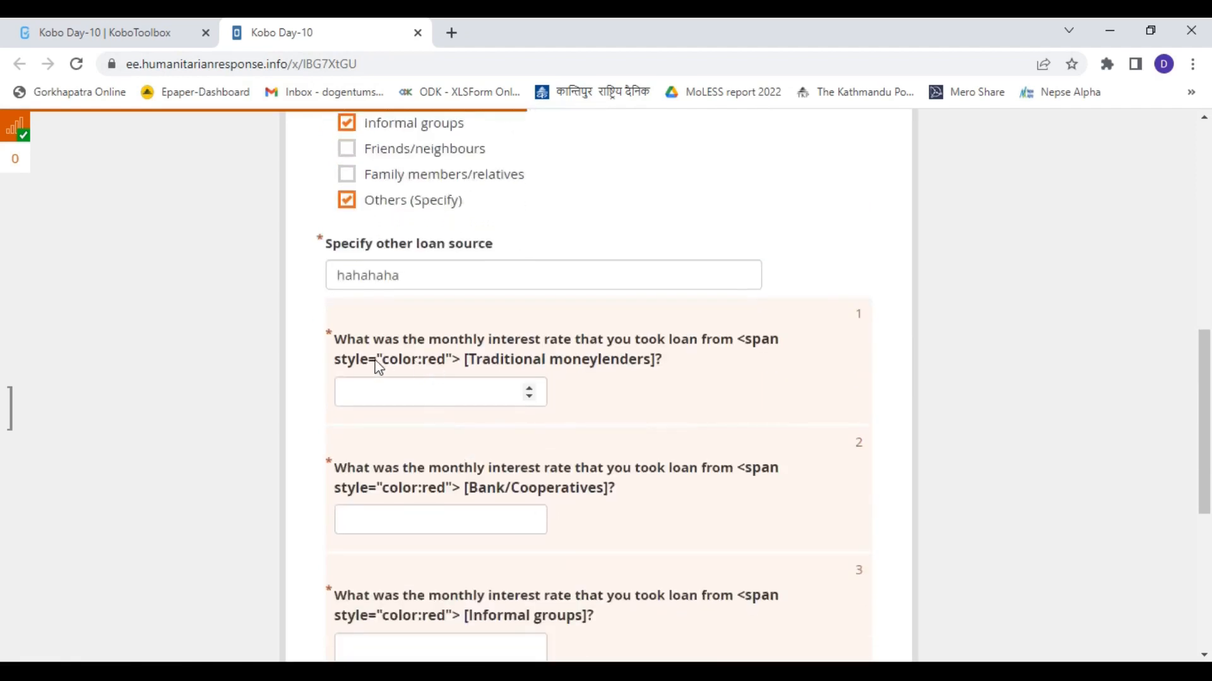
{"action": "left_click_drag", "start_coordinate": [389, 362], "coordinate": [447, 361]}
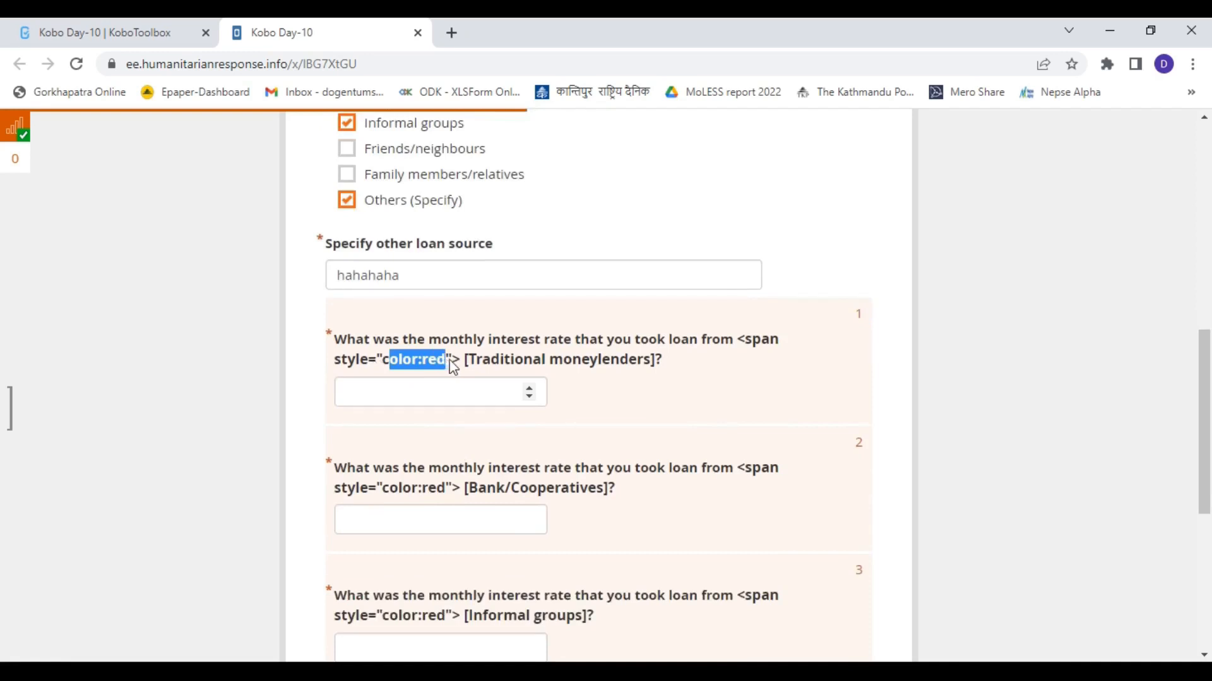
{"action": "left_click_drag", "start_coordinate": [468, 365], "coordinate": [642, 375]}
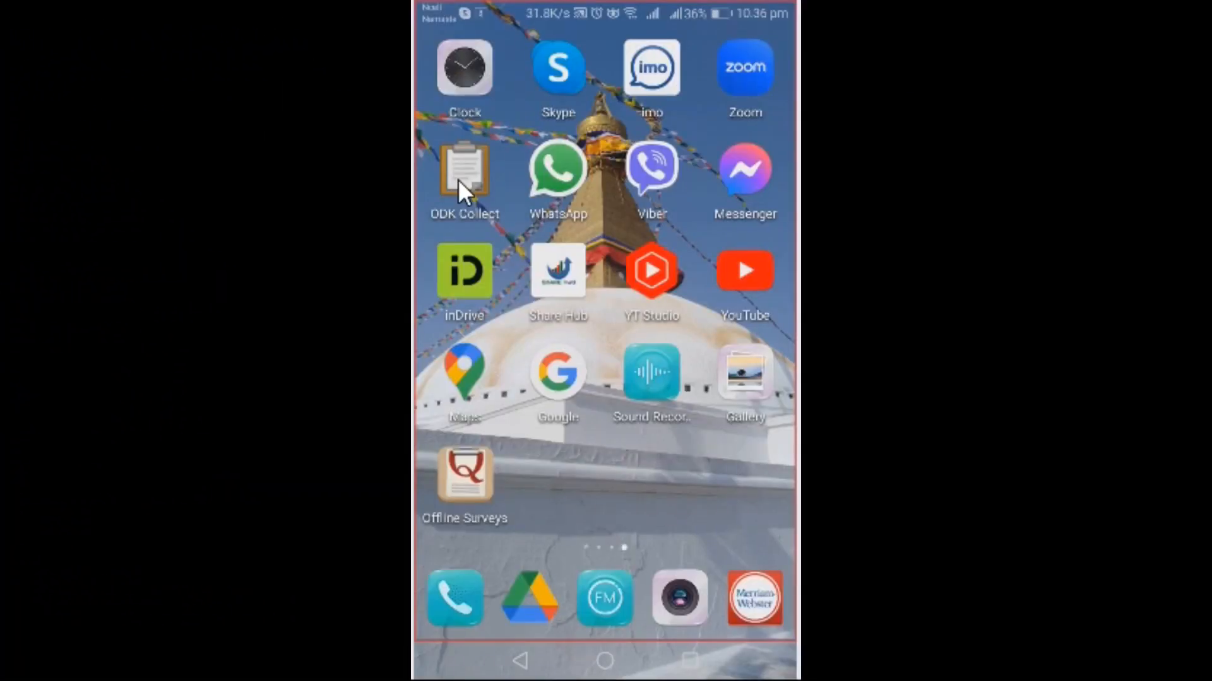
Switch to ODK Collect on the phone and download the blank Kobo Day-10 form.
{"action": "left_click", "coordinate": [459, 182]}
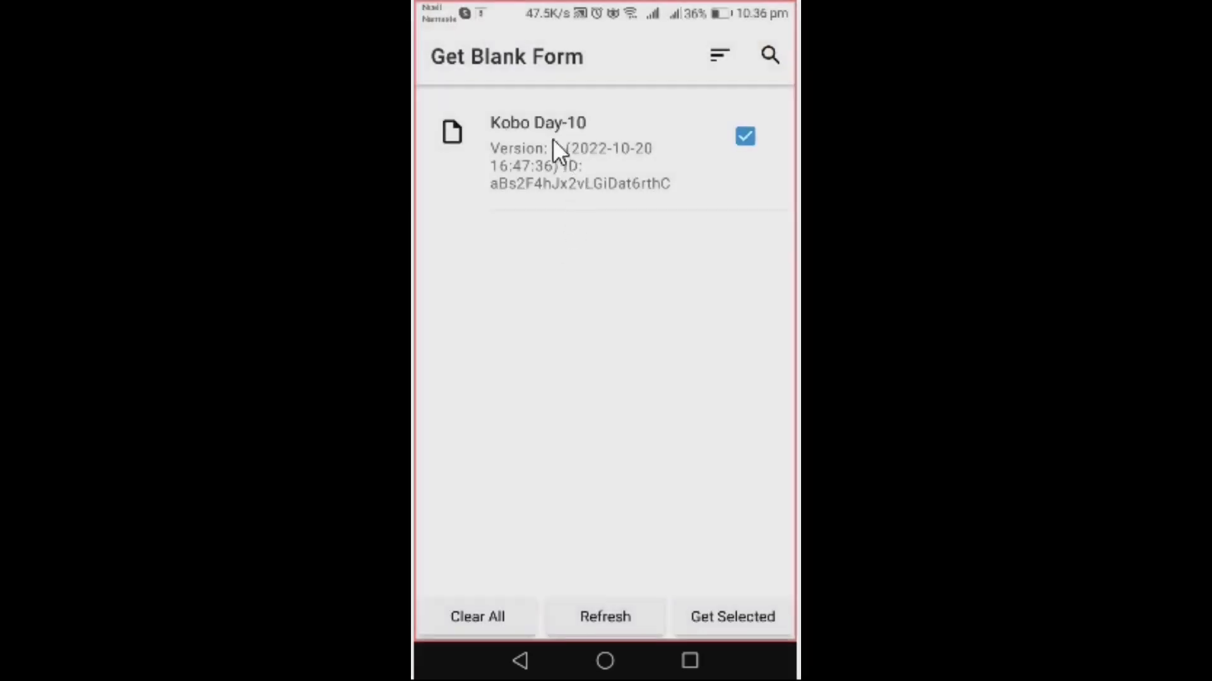
{"action": "left_click", "coordinate": [748, 620]}
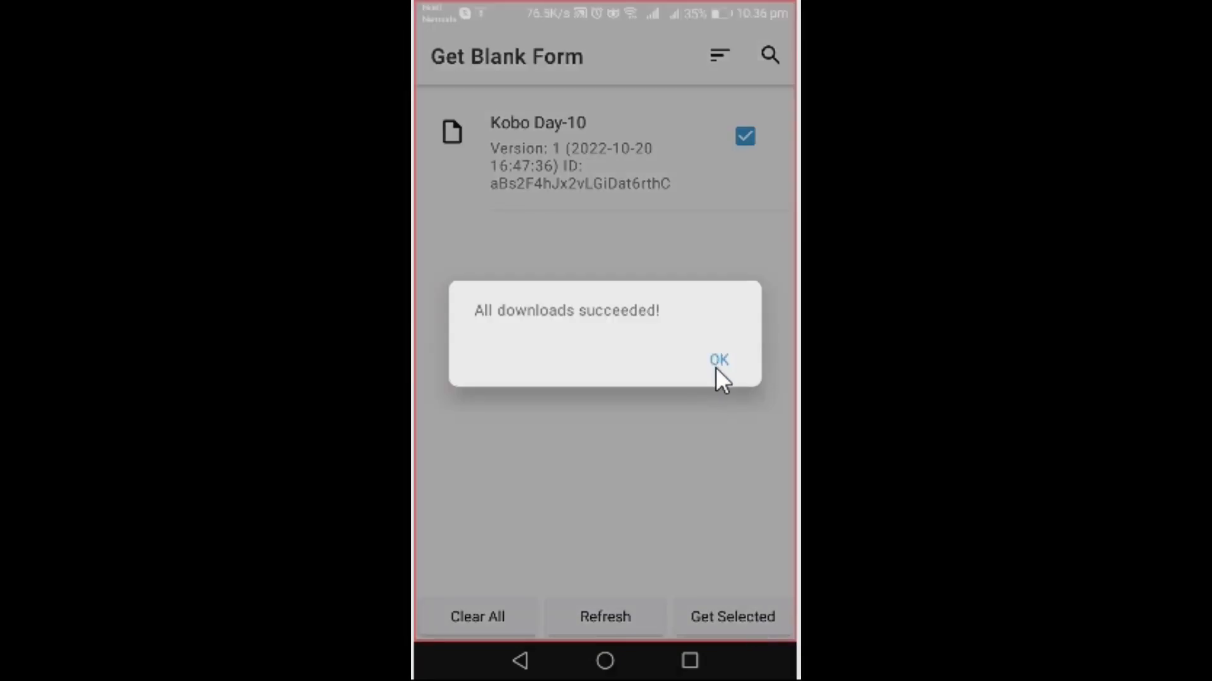
{"action": "left_click", "coordinate": [720, 363]}
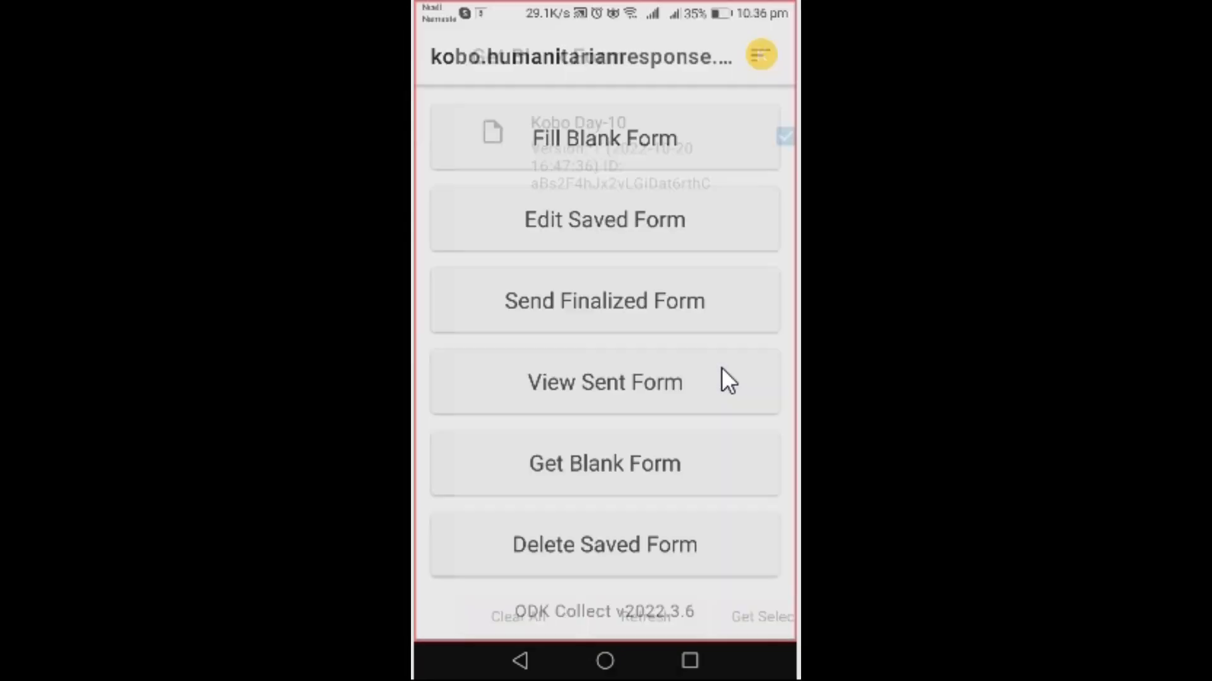
Start filling a blank Kobo Day-10 form, entering the respondent's name and age 22.
{"action": "left_click", "coordinate": [650, 138]}
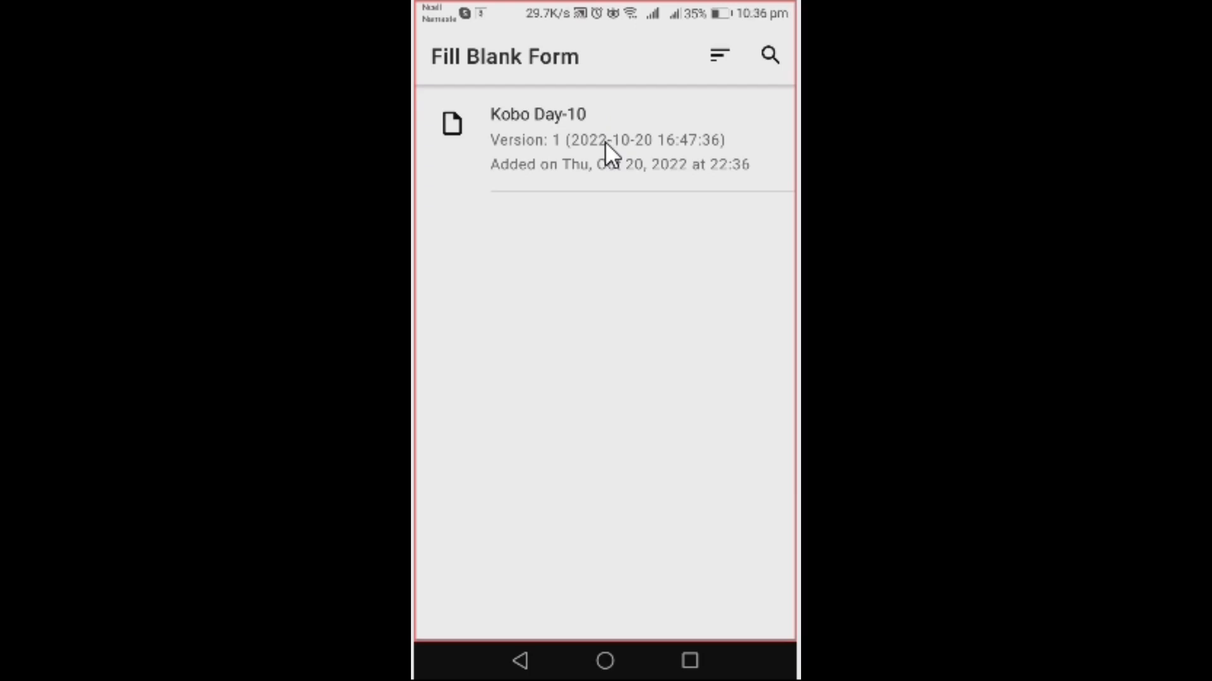
{"action": "left_click", "coordinate": [605, 142]}
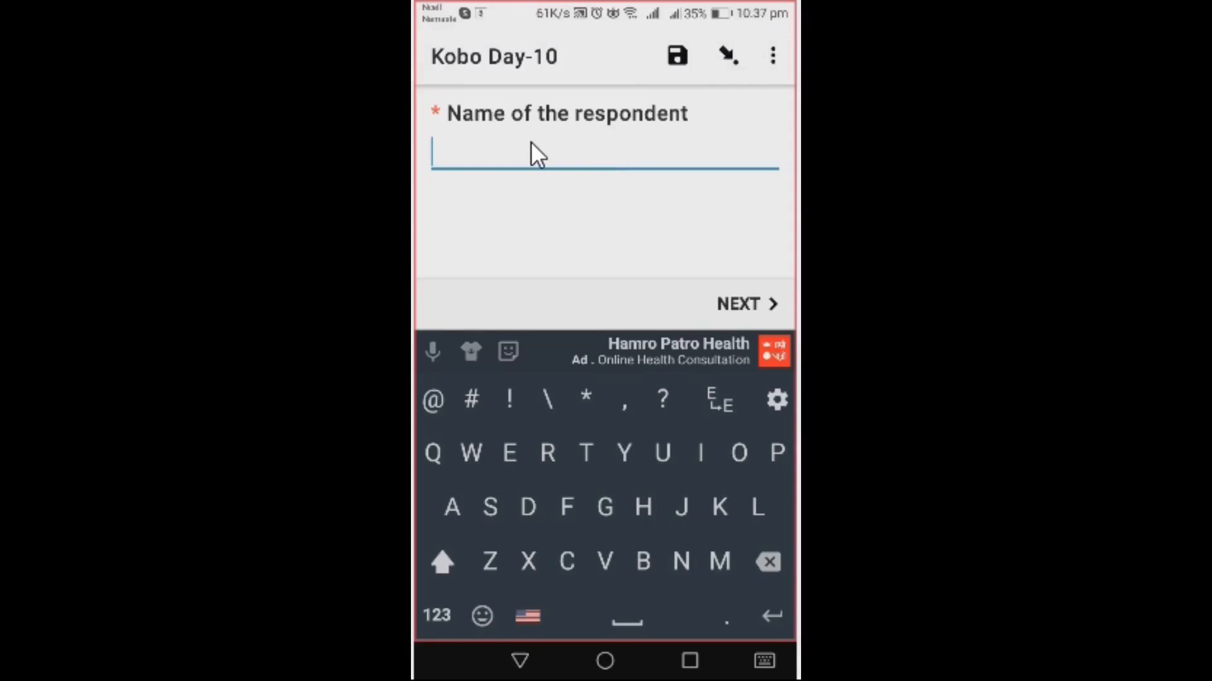
{"action": "type", "text": "Ganga"}
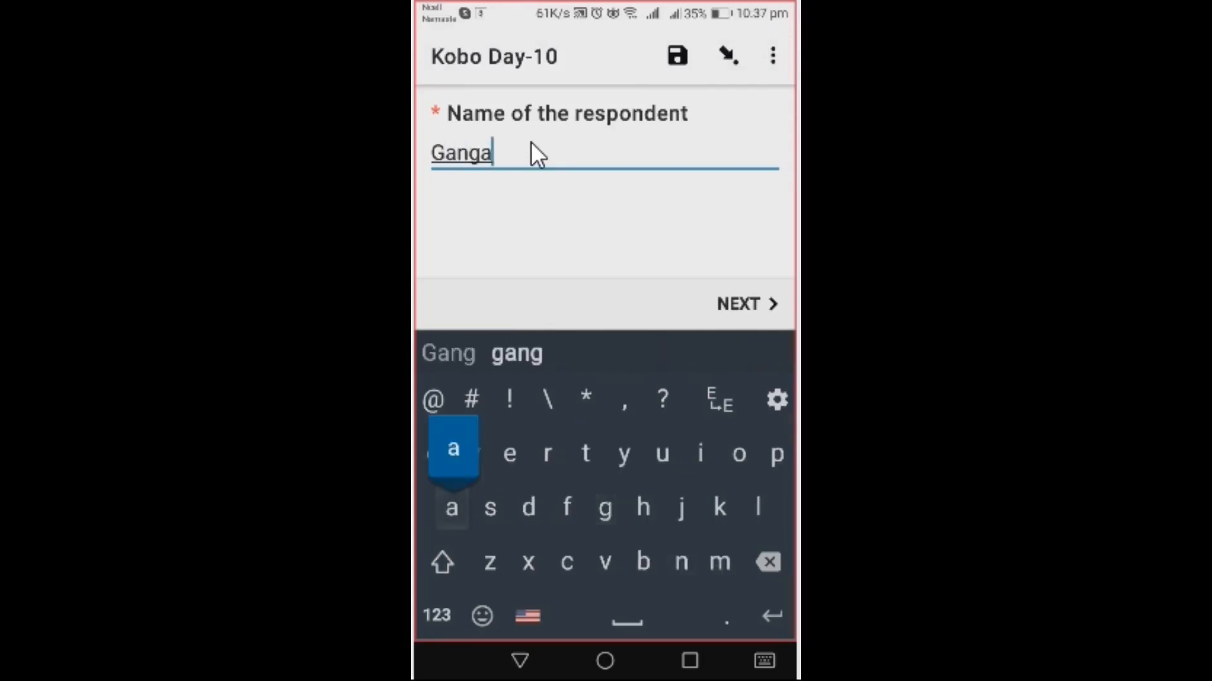
{"action": "key", "text": "Return"}
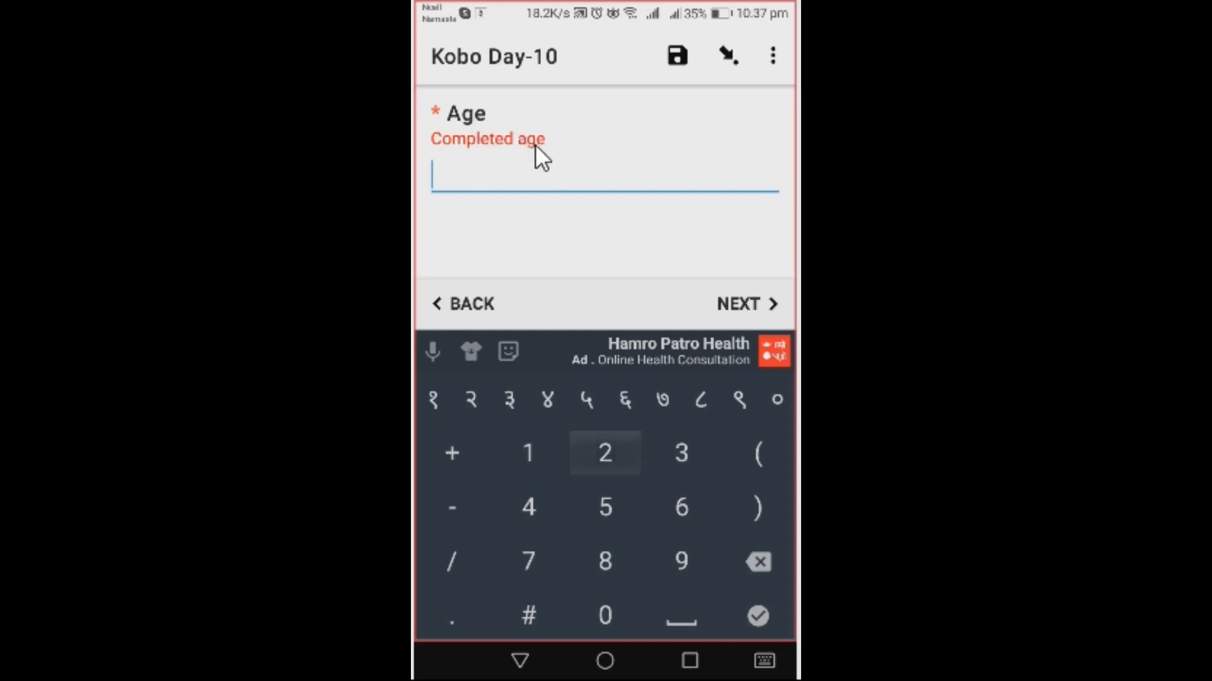
{"action": "type", "text": "22"}
{"action": "key", "text": "Return"}
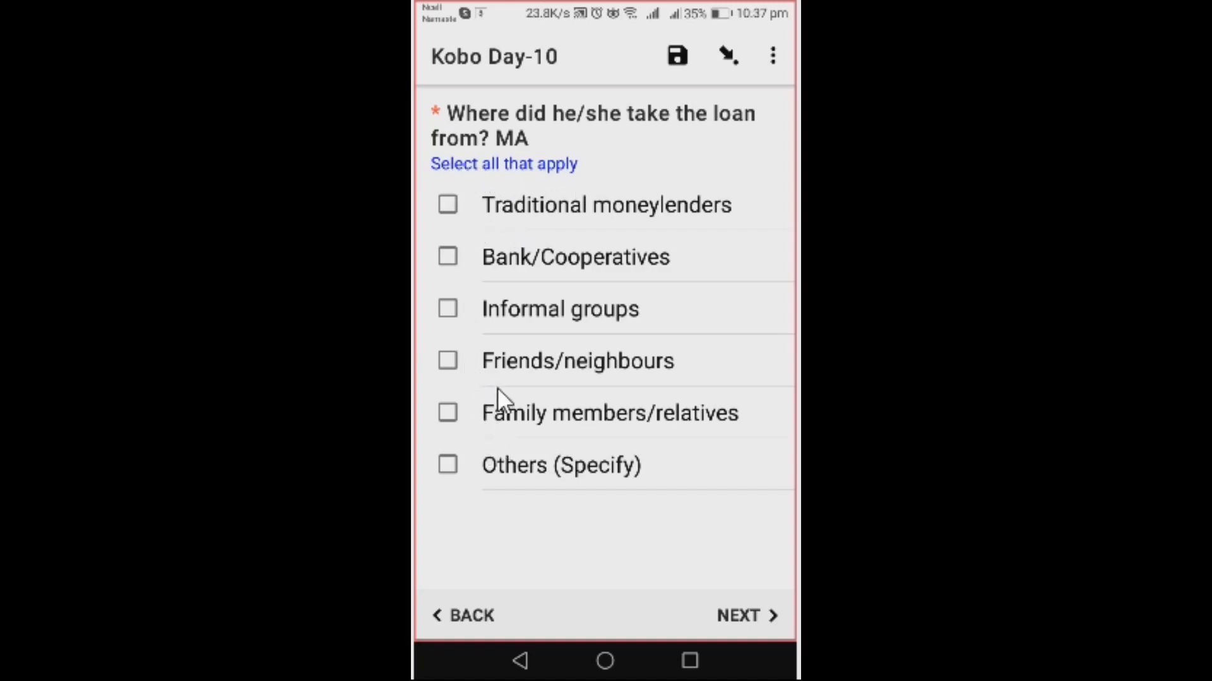
Choose Traditional moneylenders, Bank/Cooperatives and Others (Specify) as loan sources, and specify Aama samuha as the other source.
{"action": "left_click", "coordinate": [554, 213]}
{"action": "left_click", "coordinate": [447, 256]}
{"action": "left_click", "coordinate": [447, 465]}
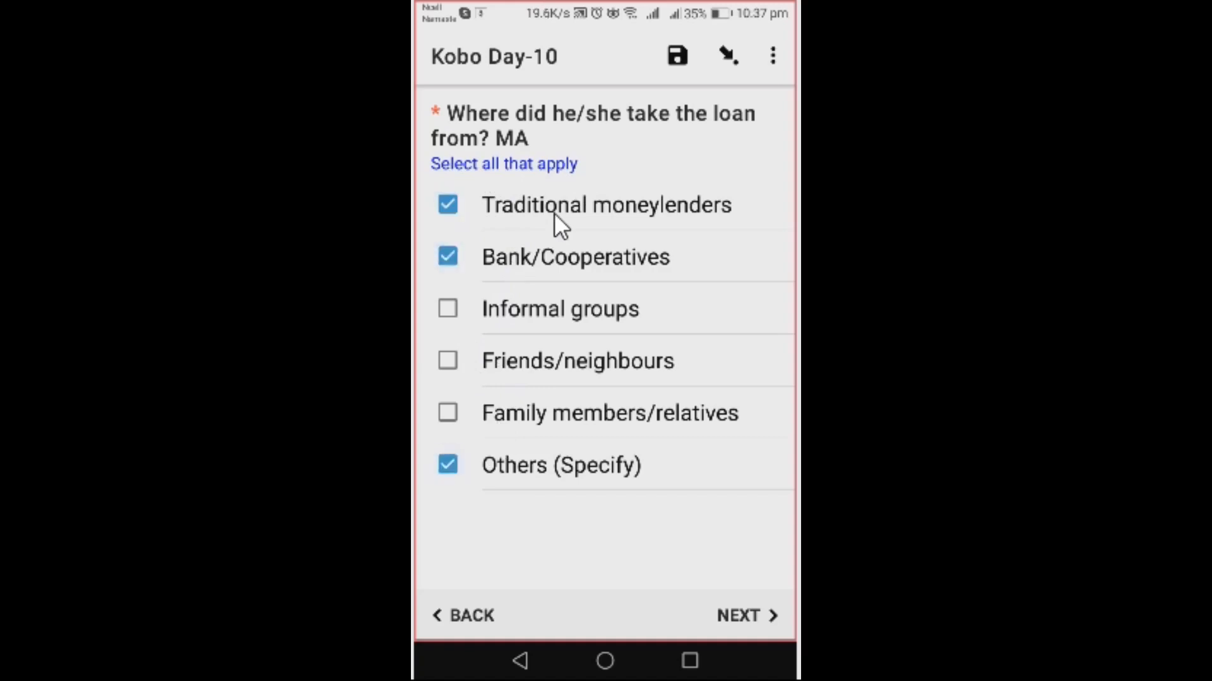
{"action": "left_click", "coordinate": [747, 615]}
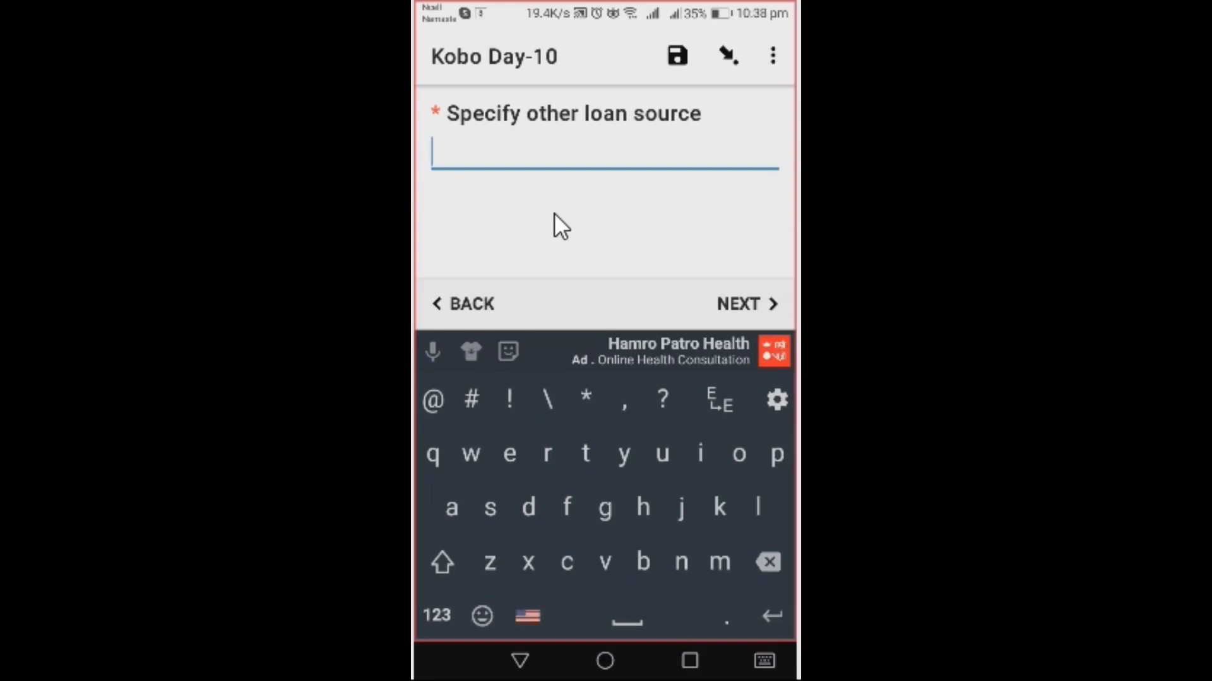
{"action": "type", "text": "Aama"}
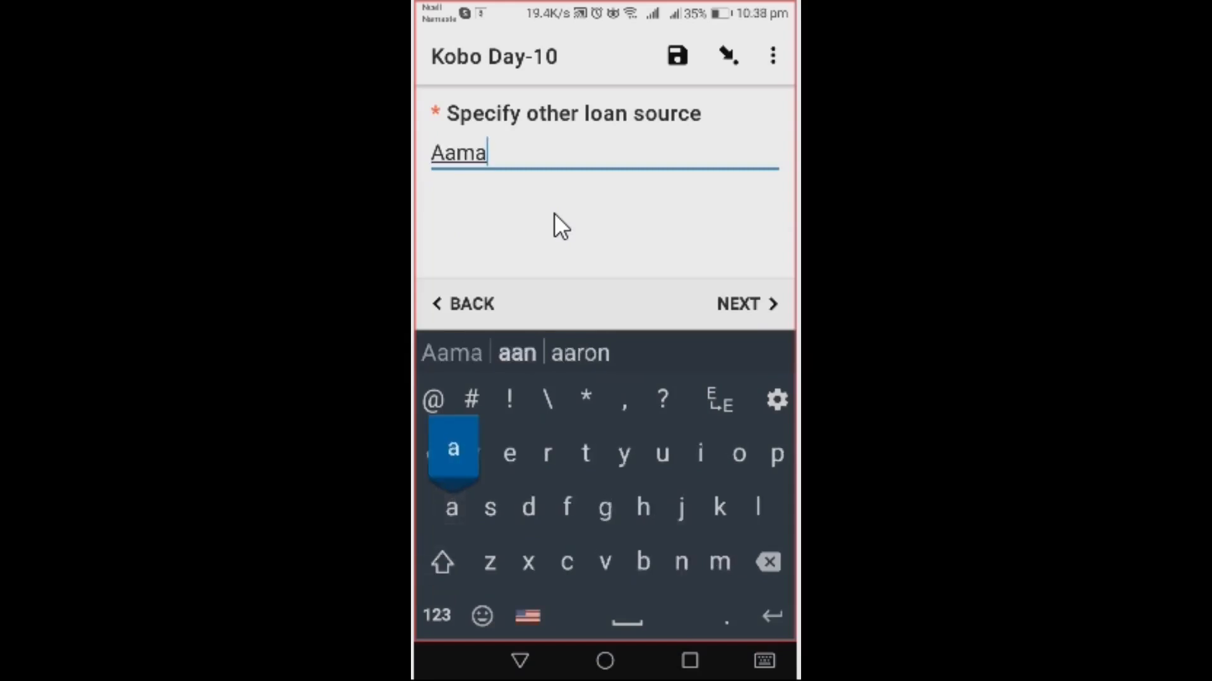
{"action": "type", "text": " sa"}
{"action": "type", "text": "muha"}
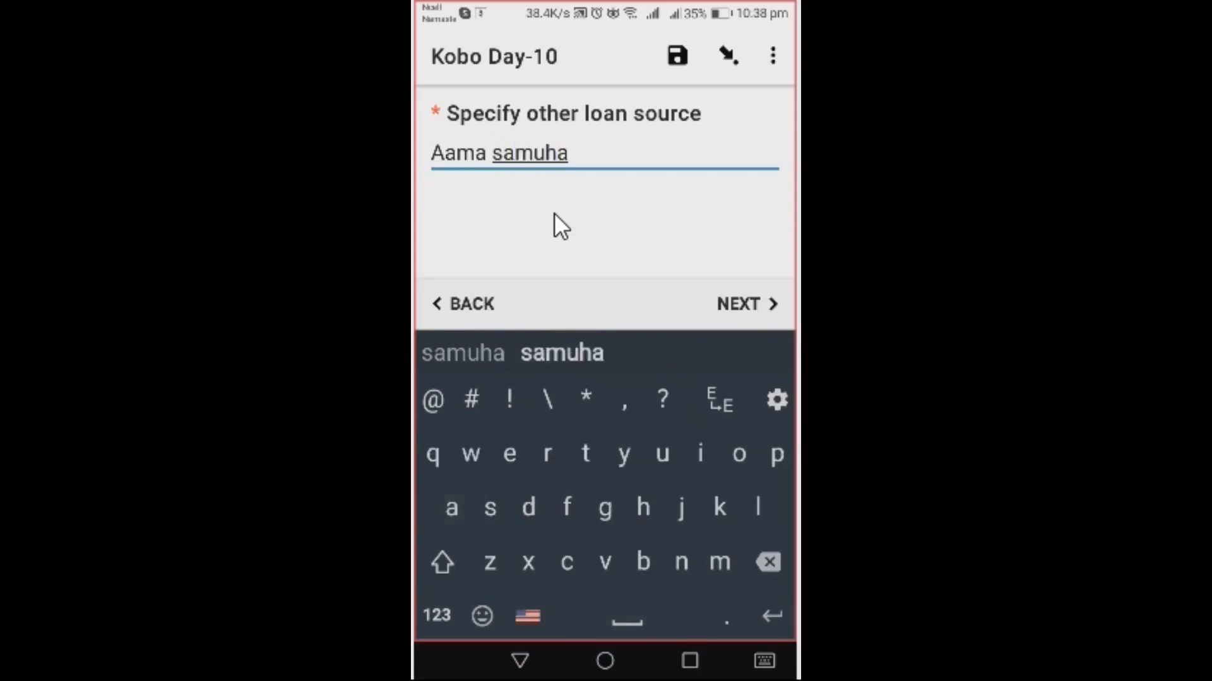
{"action": "key", "text": "Return"}
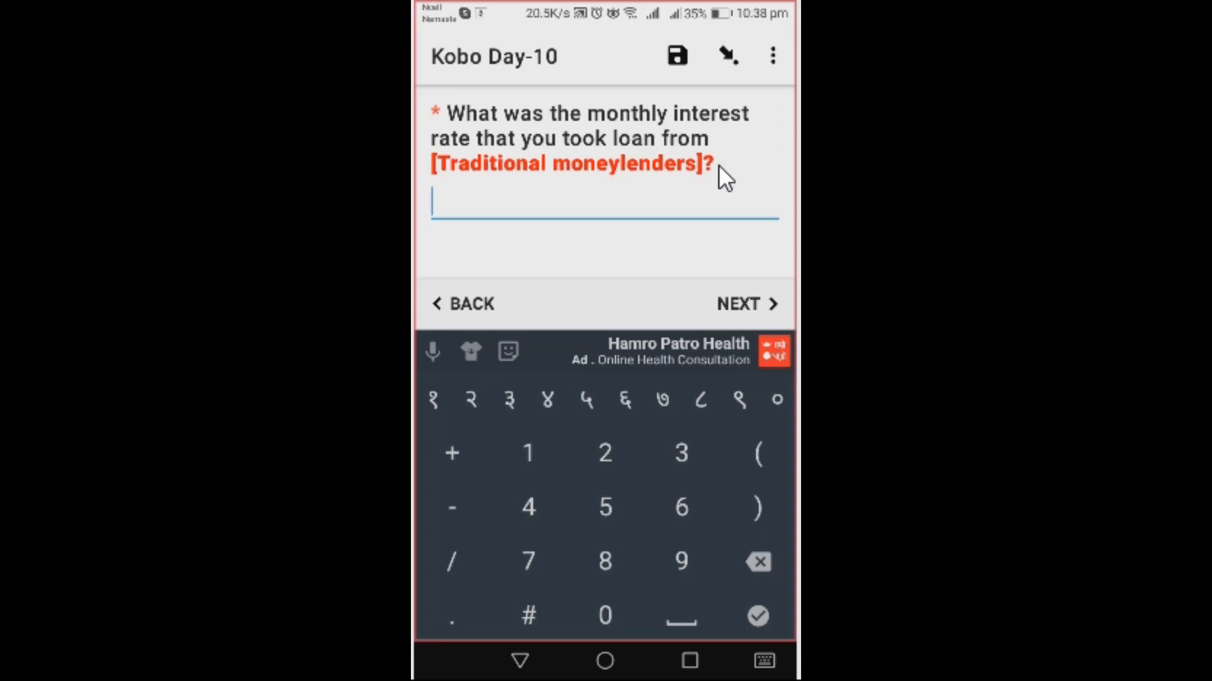
Enter monthly interest rates of 36 for Traditional moneylenders, 14 for Bank/Cooperatives and 24 for Aama samuha.
{"action": "type", "text": "36"}
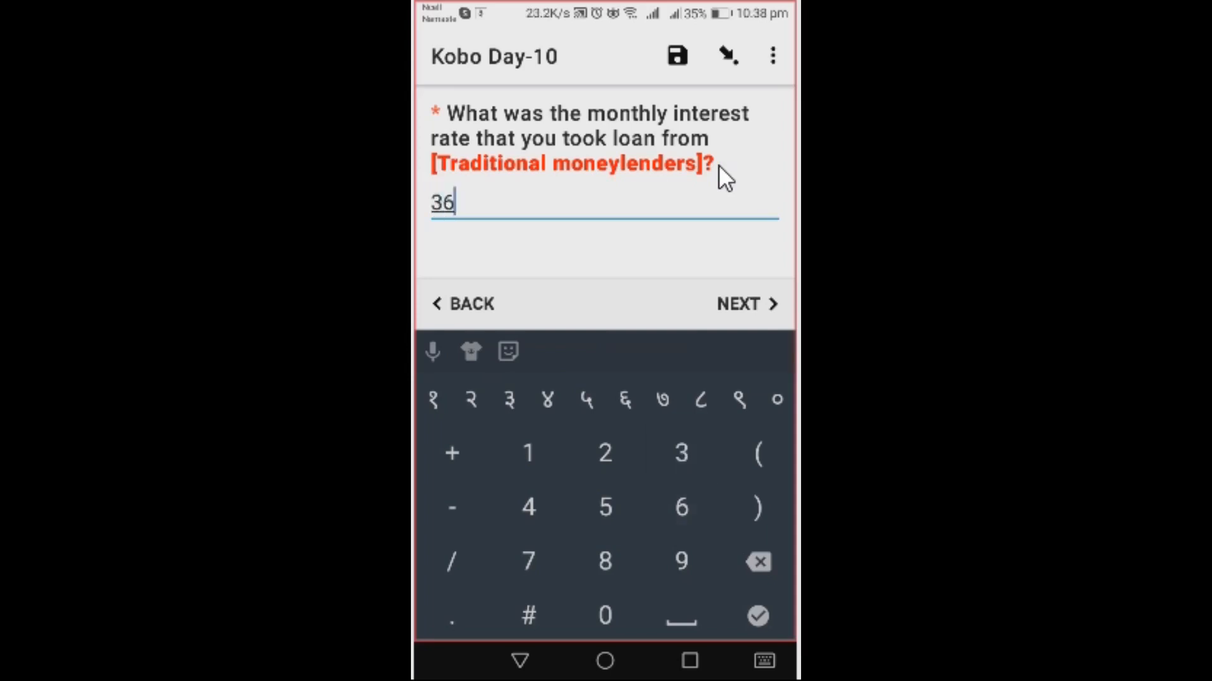
{"action": "key", "text": "Return"}
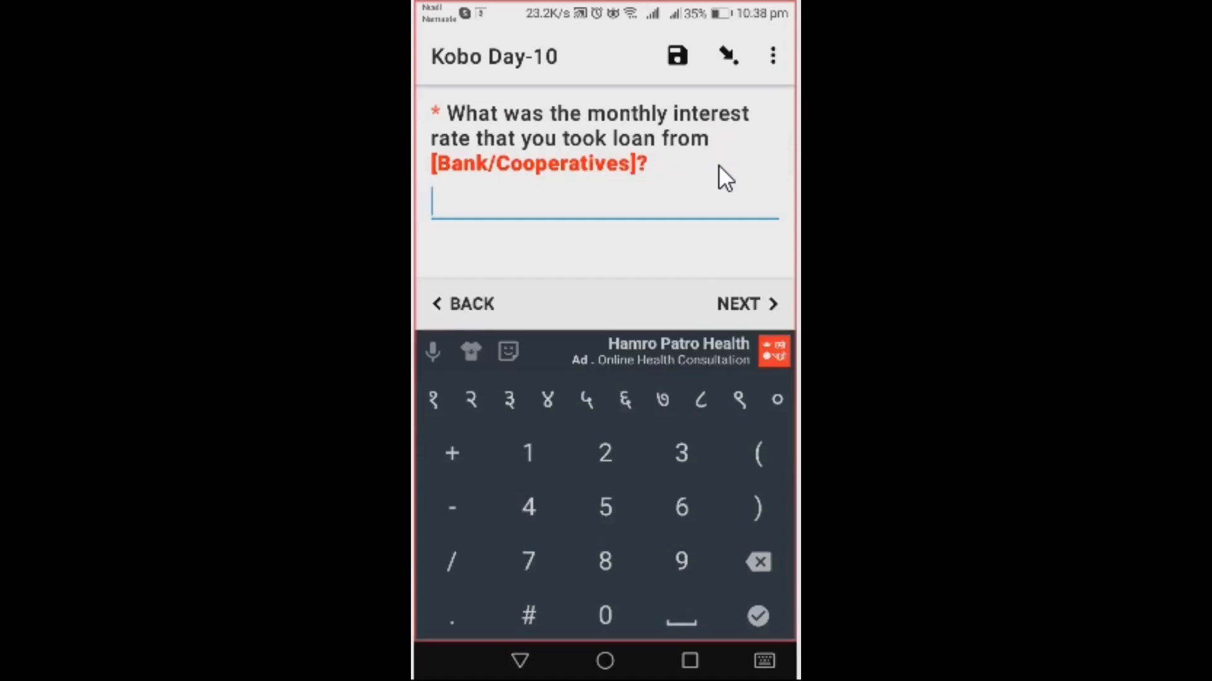
{"action": "type", "text": "14"}
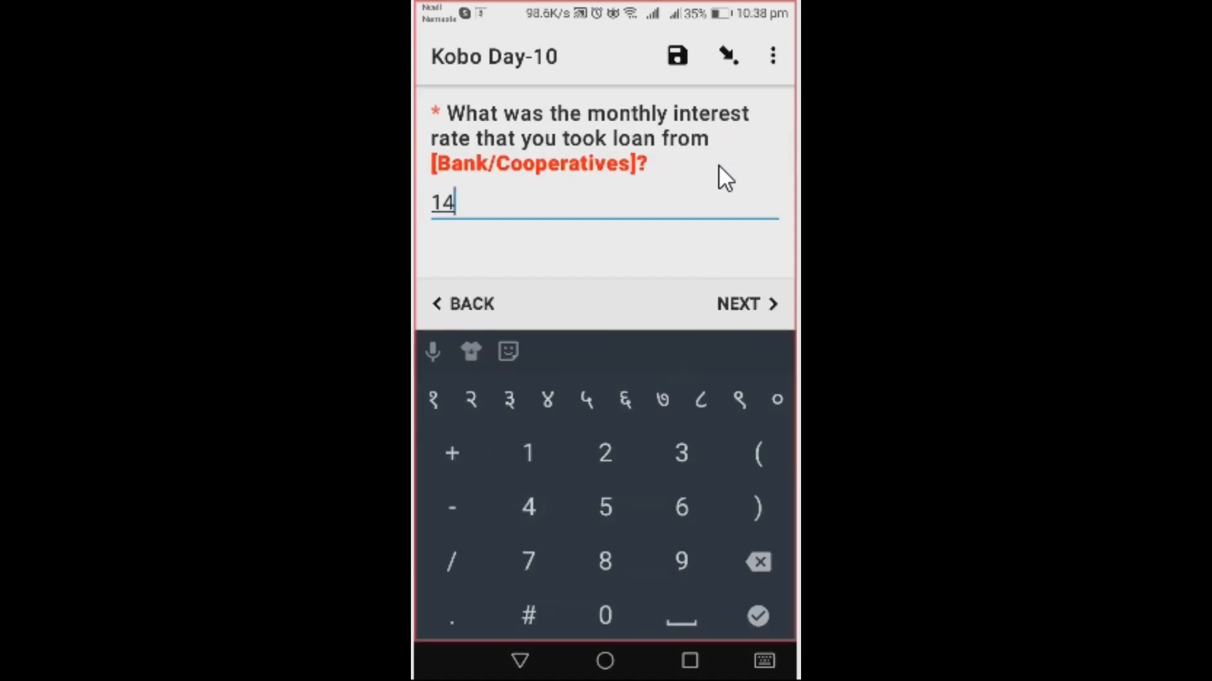
{"action": "key", "text": "Return"}
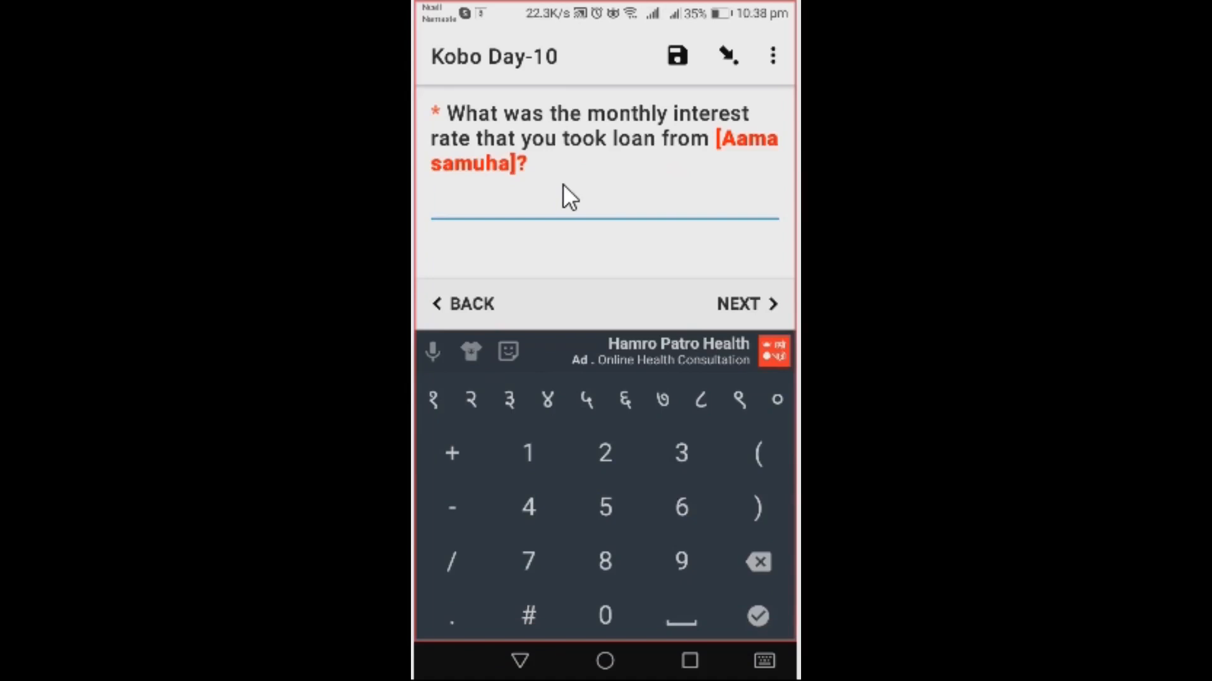
{"action": "type", "text": "24"}
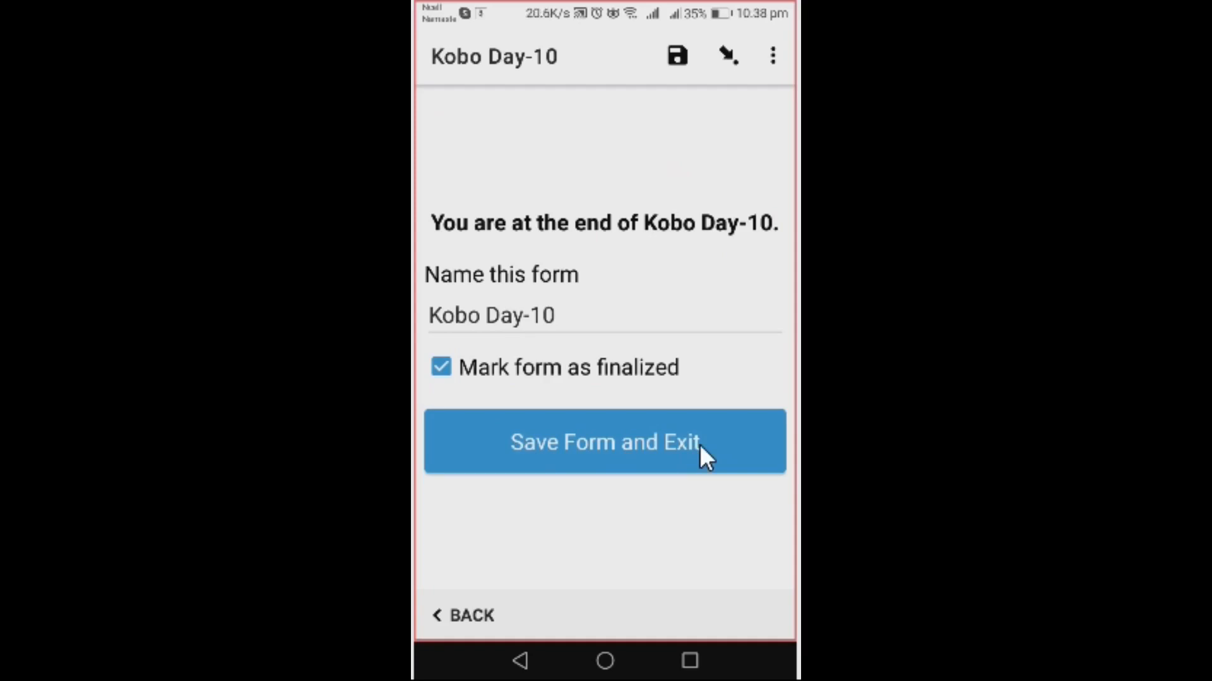
Save the Kobo Day-10 form as finalized, submit it to the server and dismiss the upload results.
{"action": "left_click", "coordinate": [699, 444]}
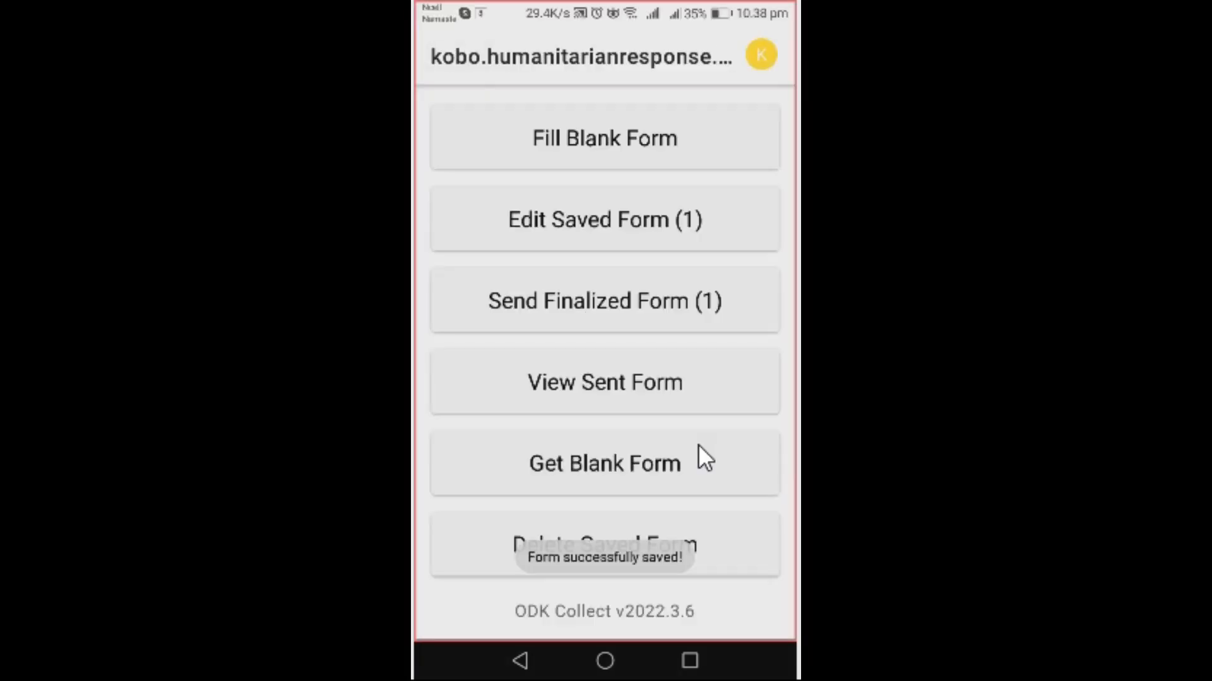
{"action": "left_click", "coordinate": [622, 308]}
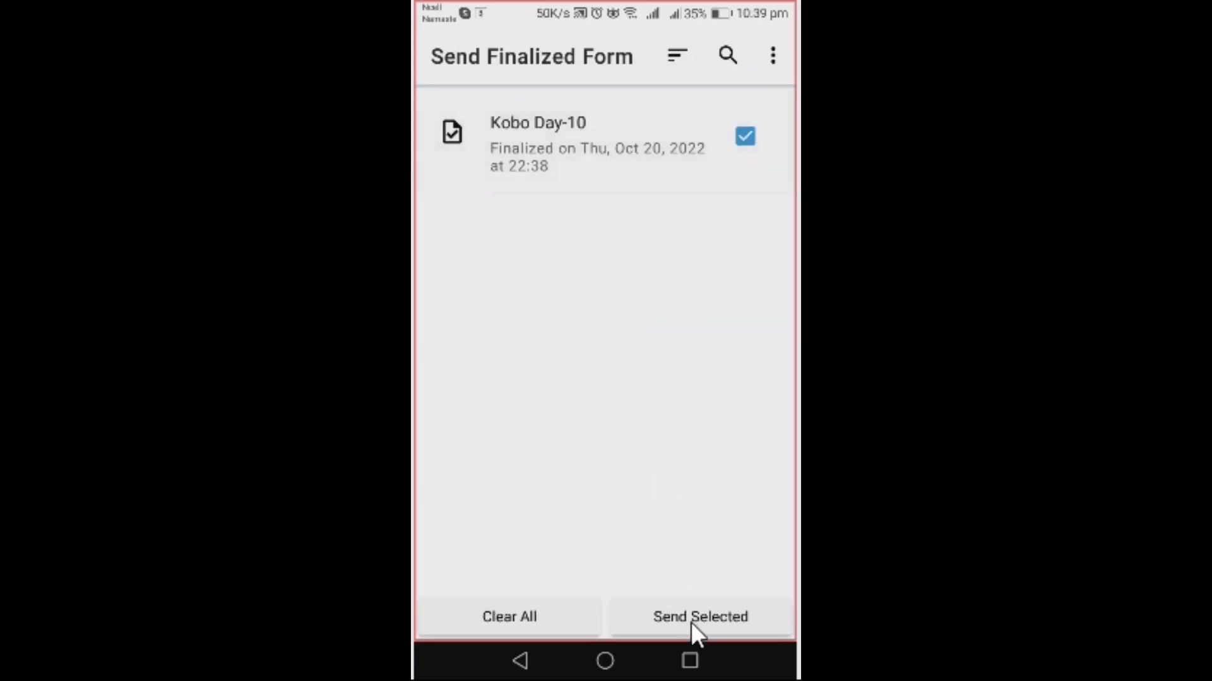
{"action": "left_click", "coordinate": [690, 618]}
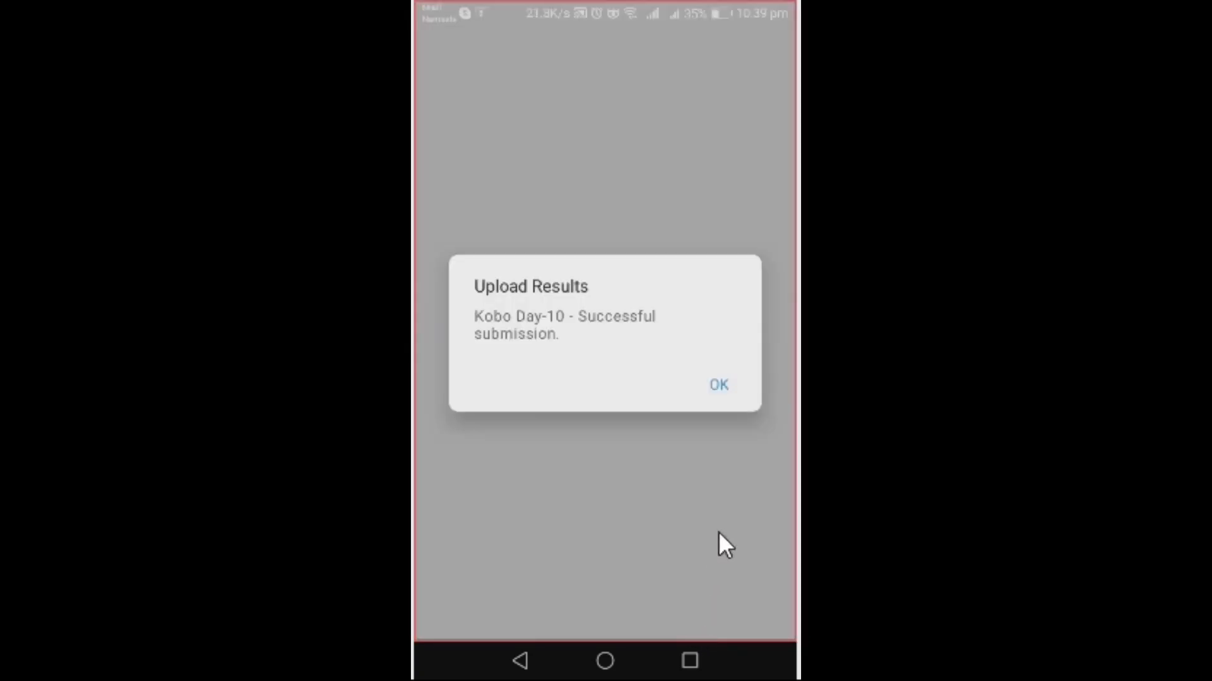
{"action": "left_click", "coordinate": [718, 532]}
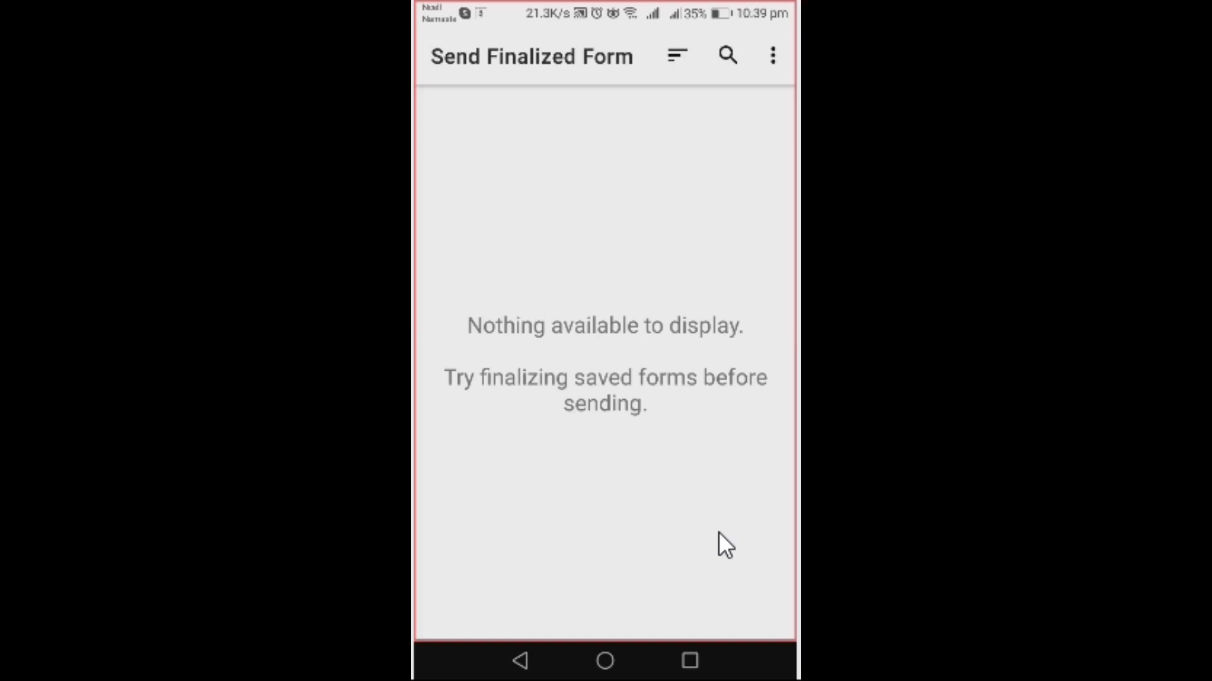